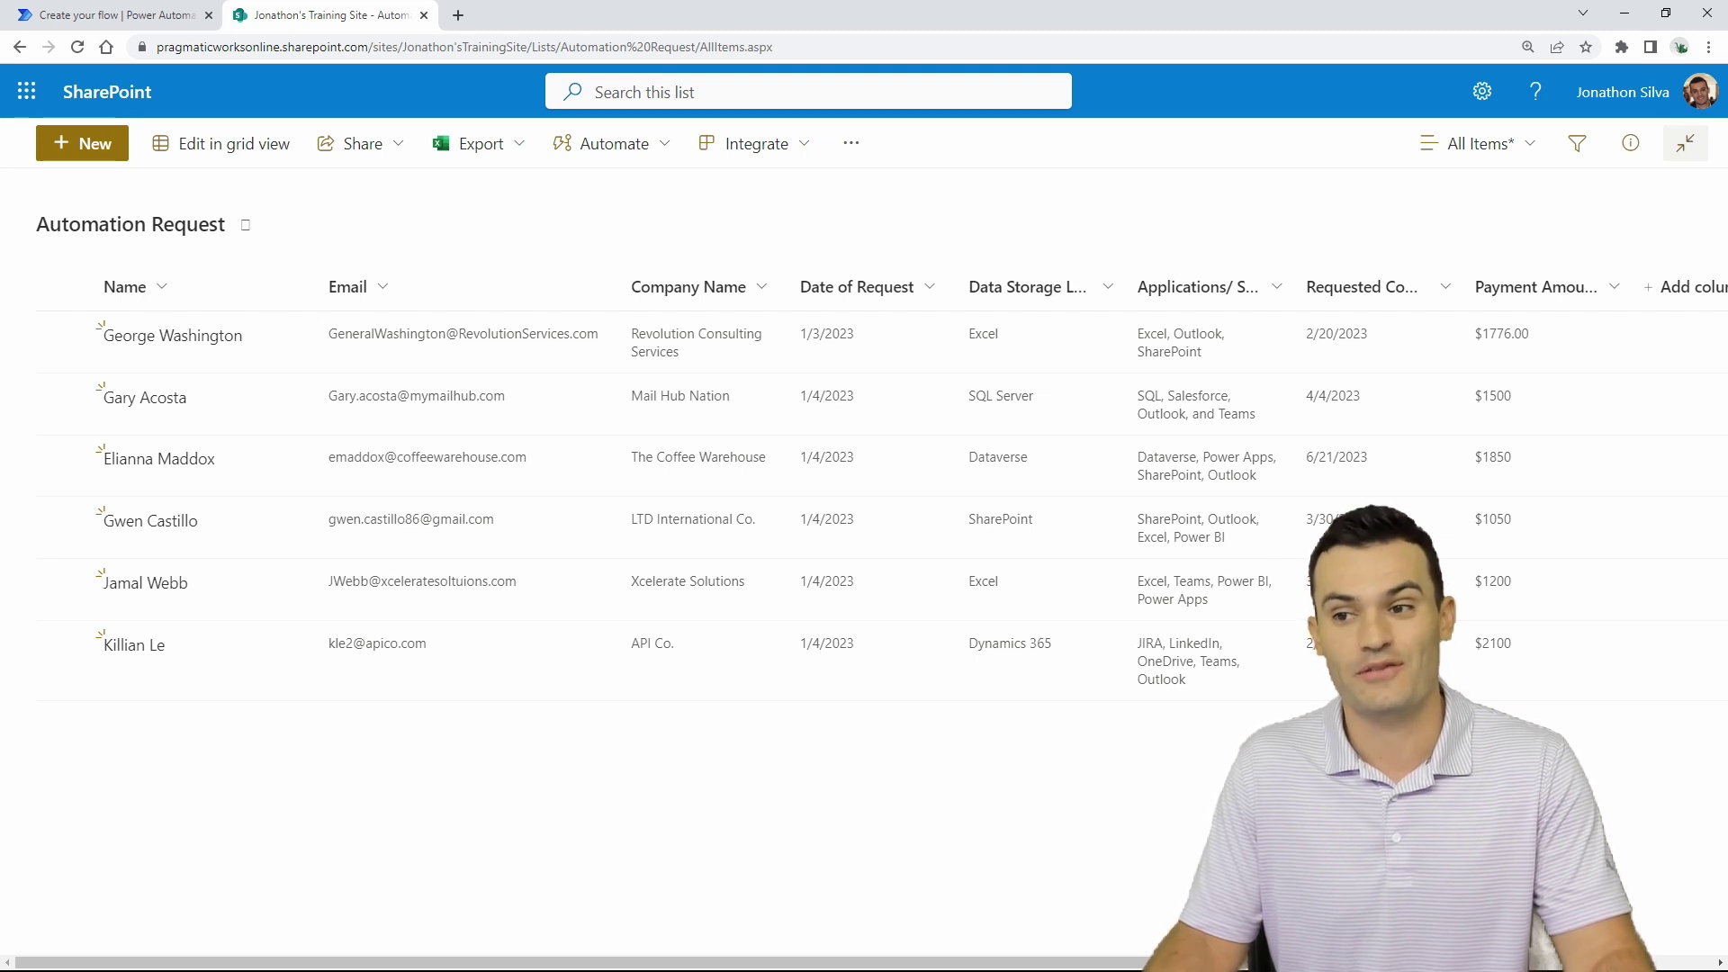
pyautogui.click(166, 18)
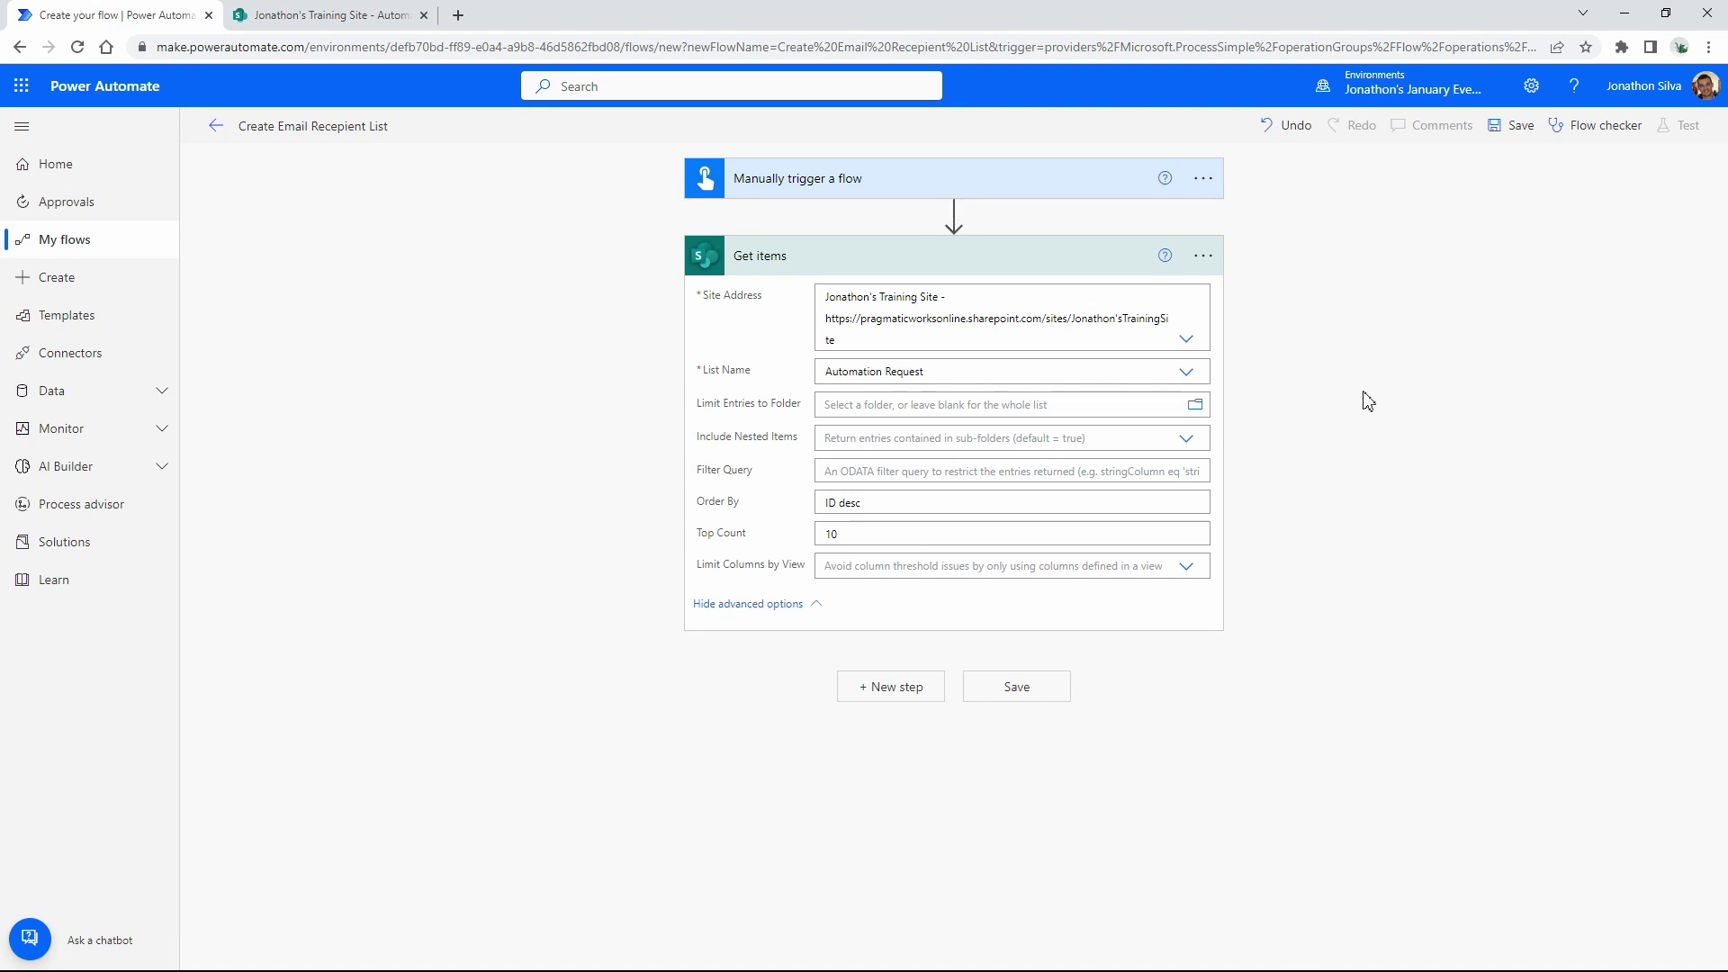
pyautogui.hotkey('ctrl', '+')
pyautogui.hotkey('ctrl', '+')
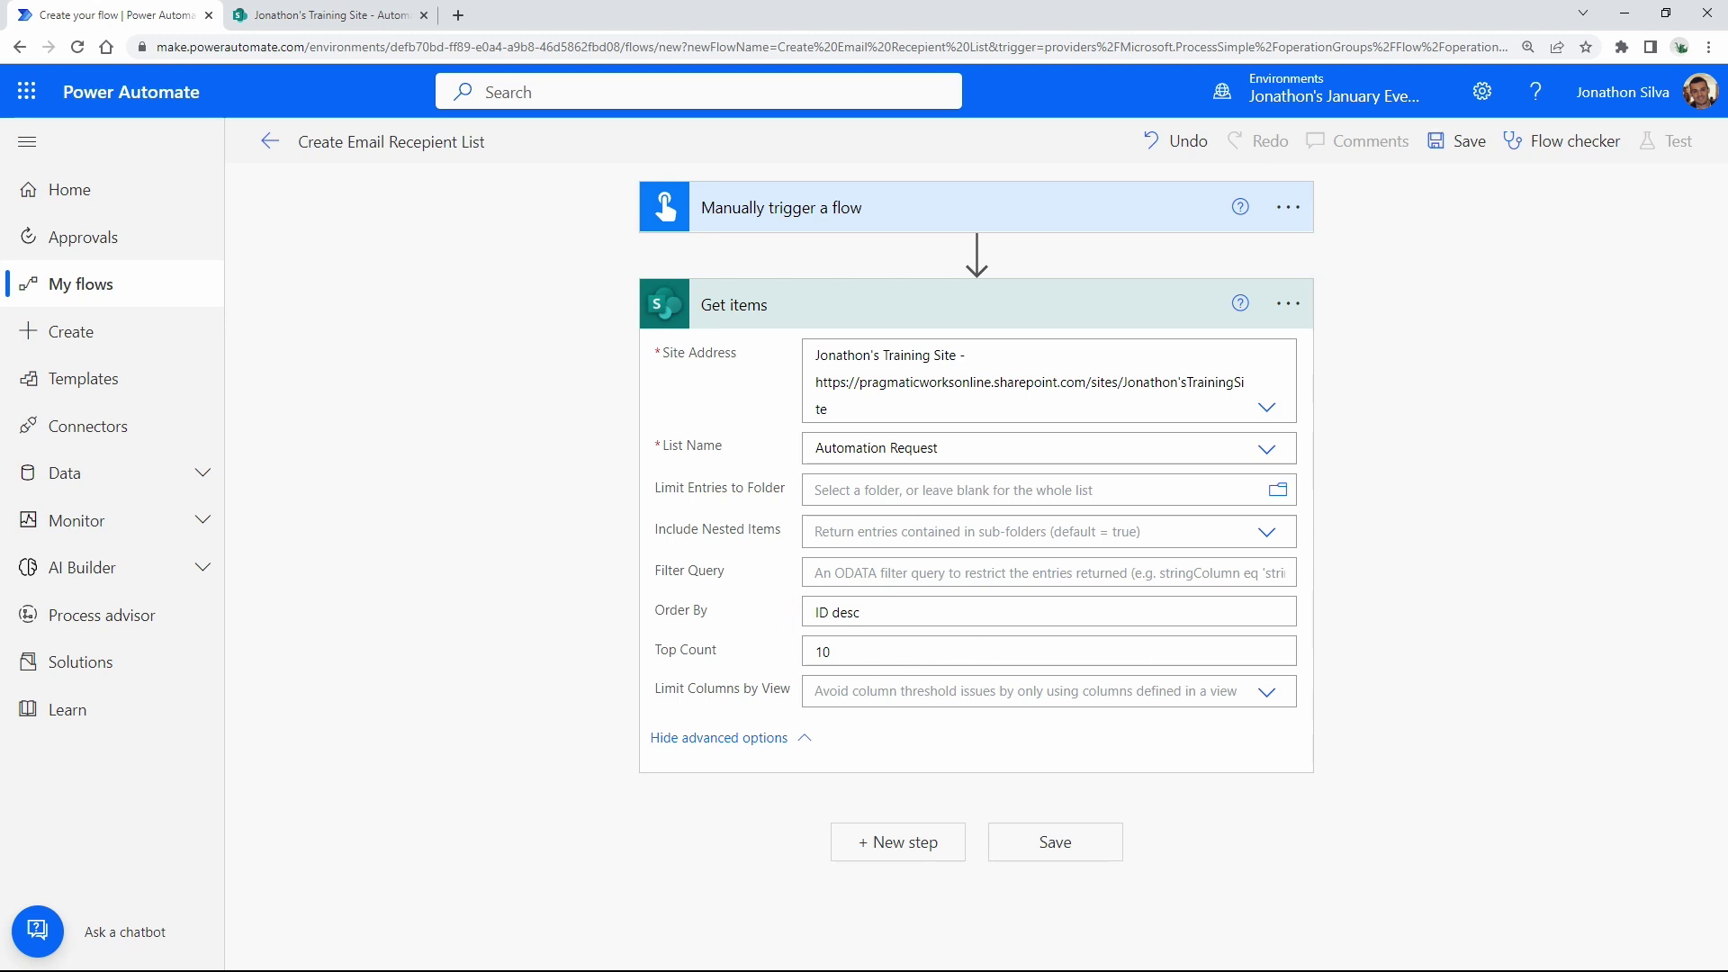
pyautogui.moveTo(639, 634); pyautogui.dragTo(1298, 667)
pyautogui.moveTo(884, 603); pyautogui.dragTo(869, 612)
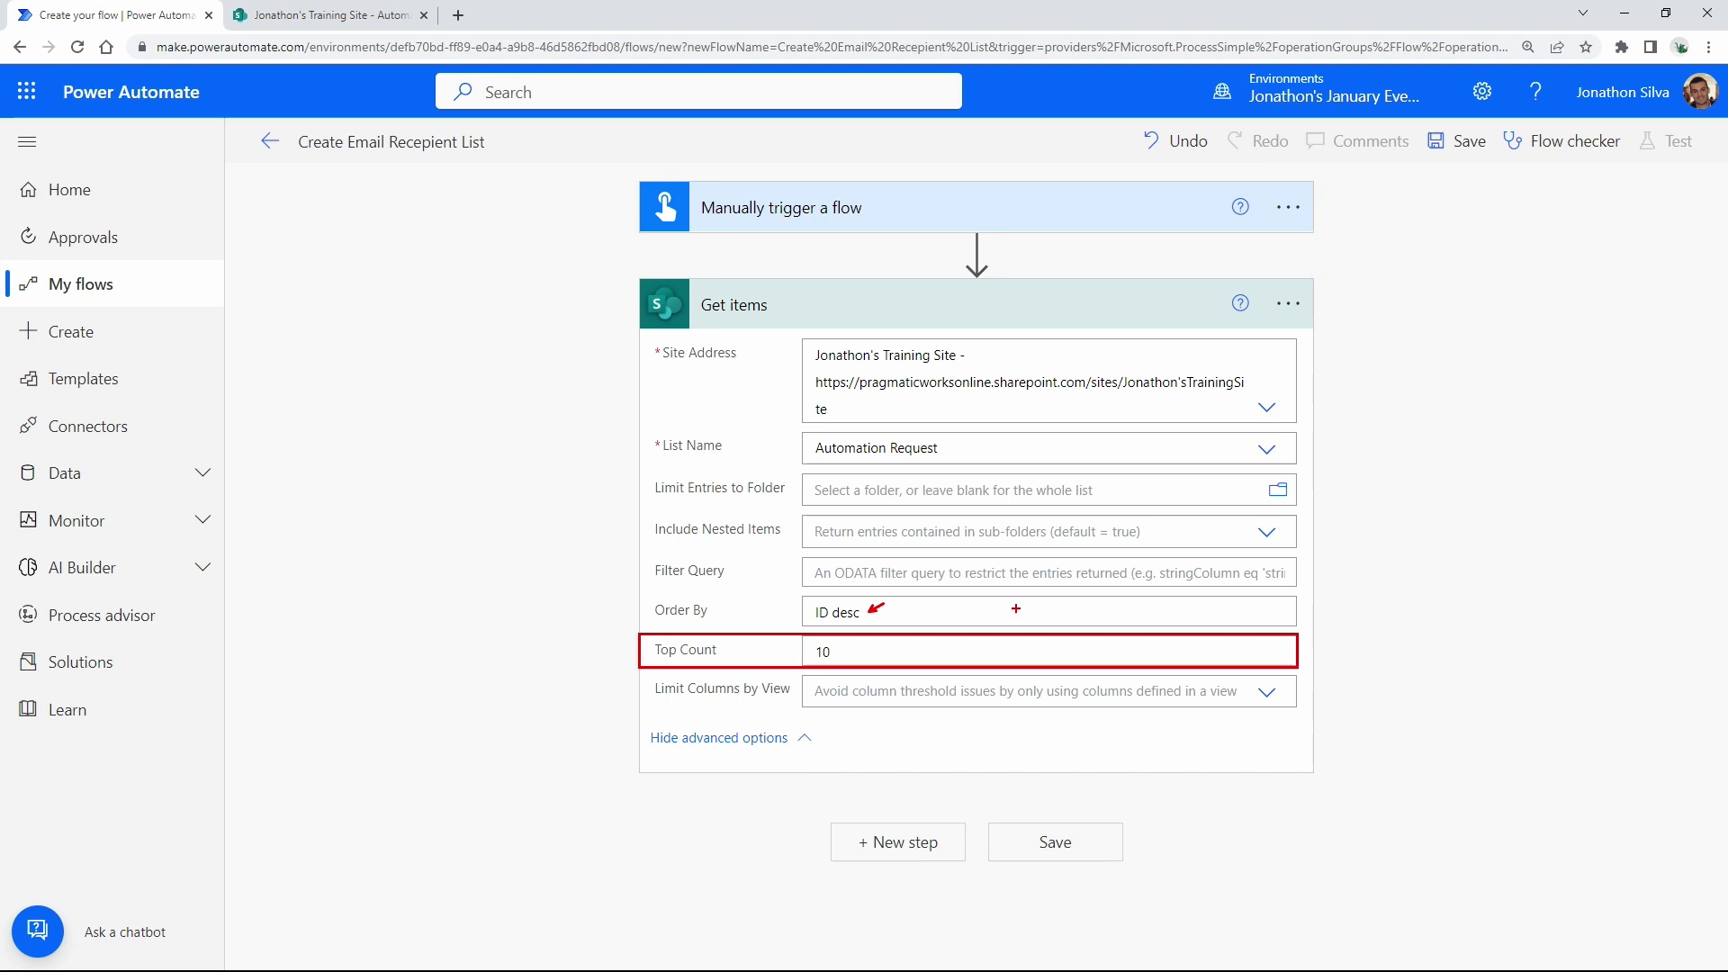
pyautogui.press('Escape')
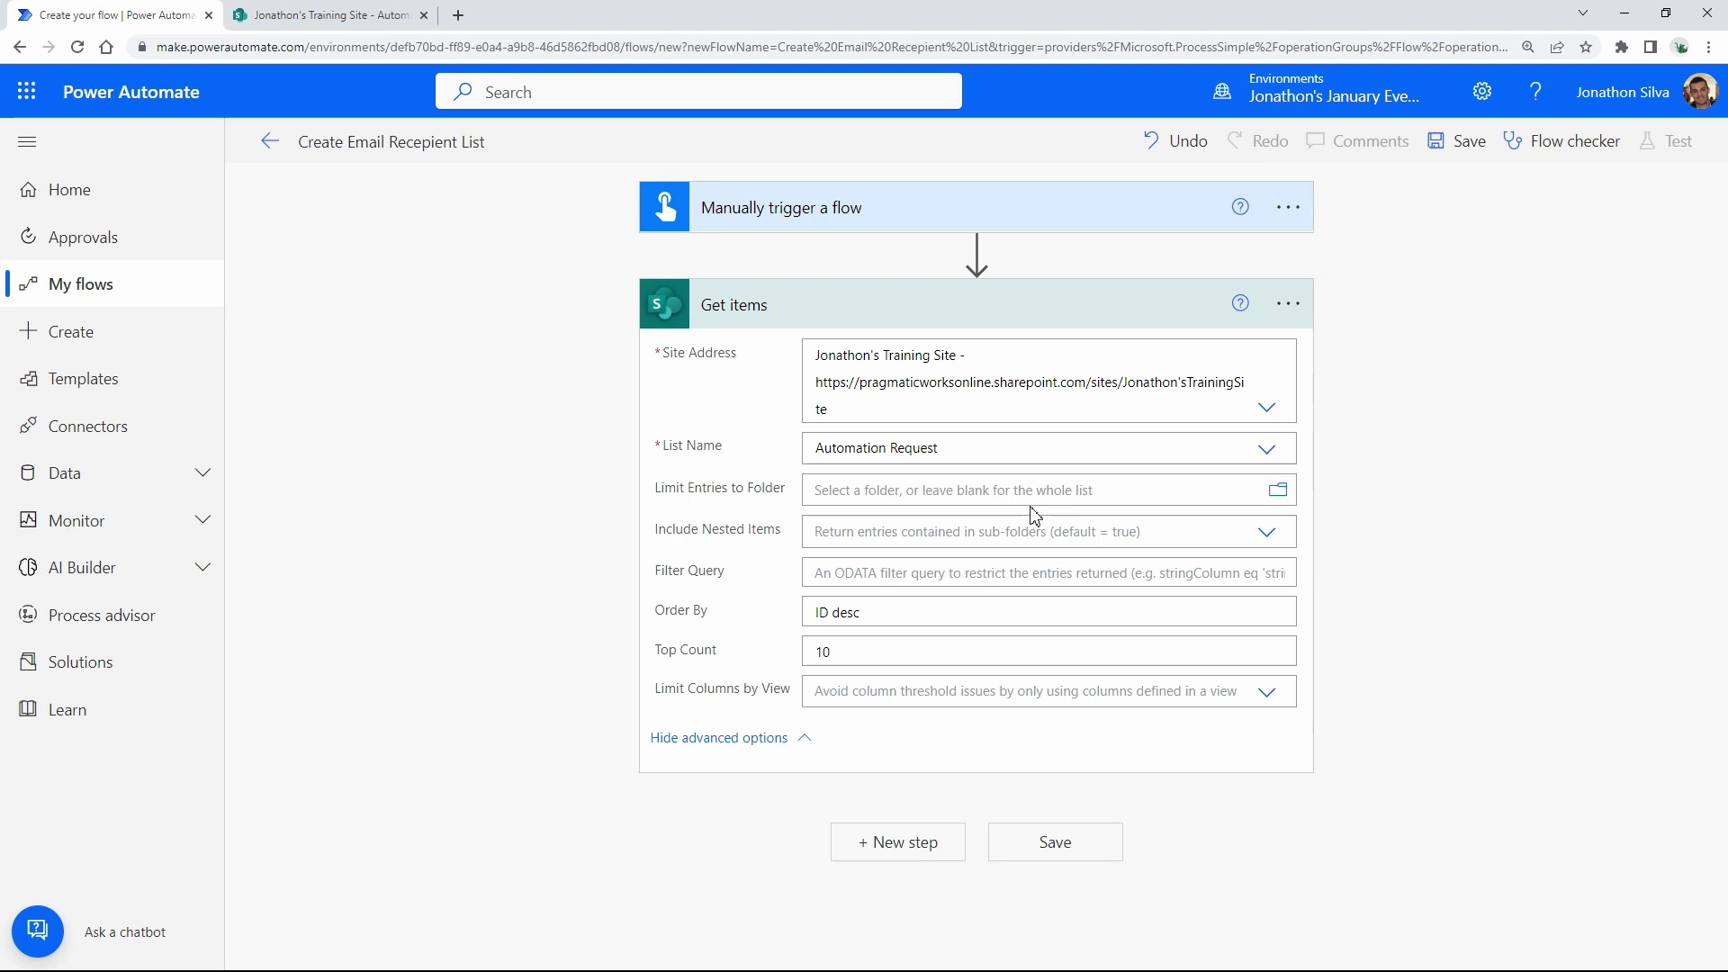
# Insert an Initialize variable step directly after the Get items step.
pyautogui.click(1020, 313)
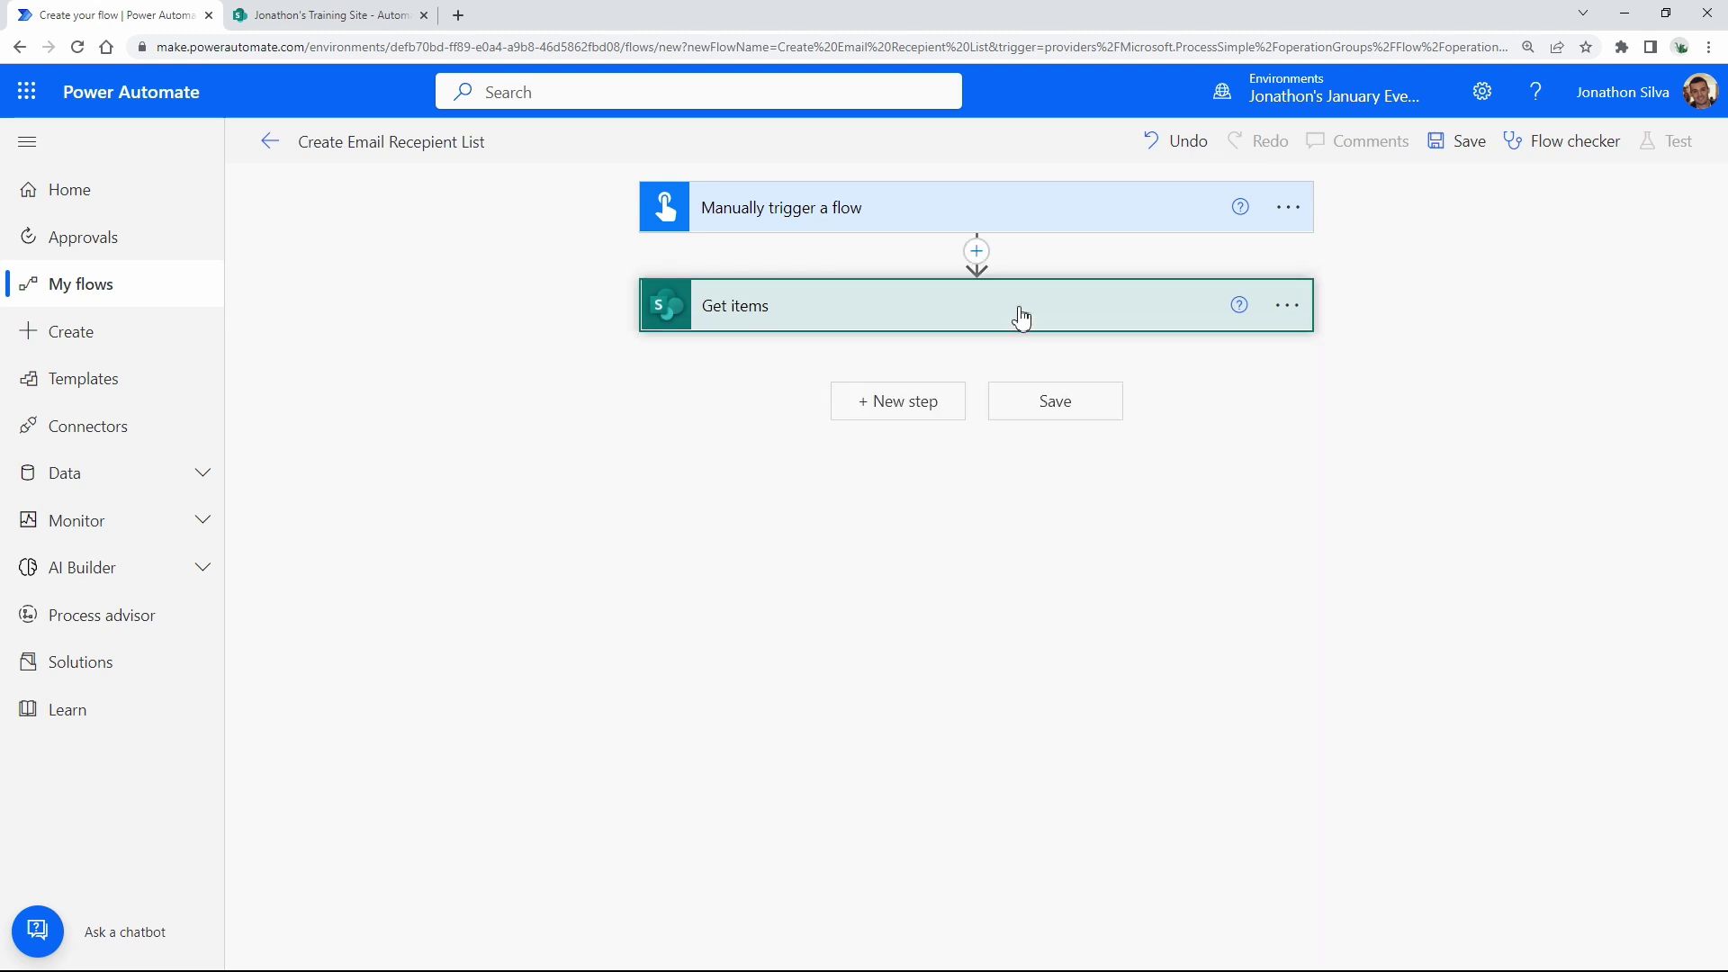
pyautogui.click(943, 405)
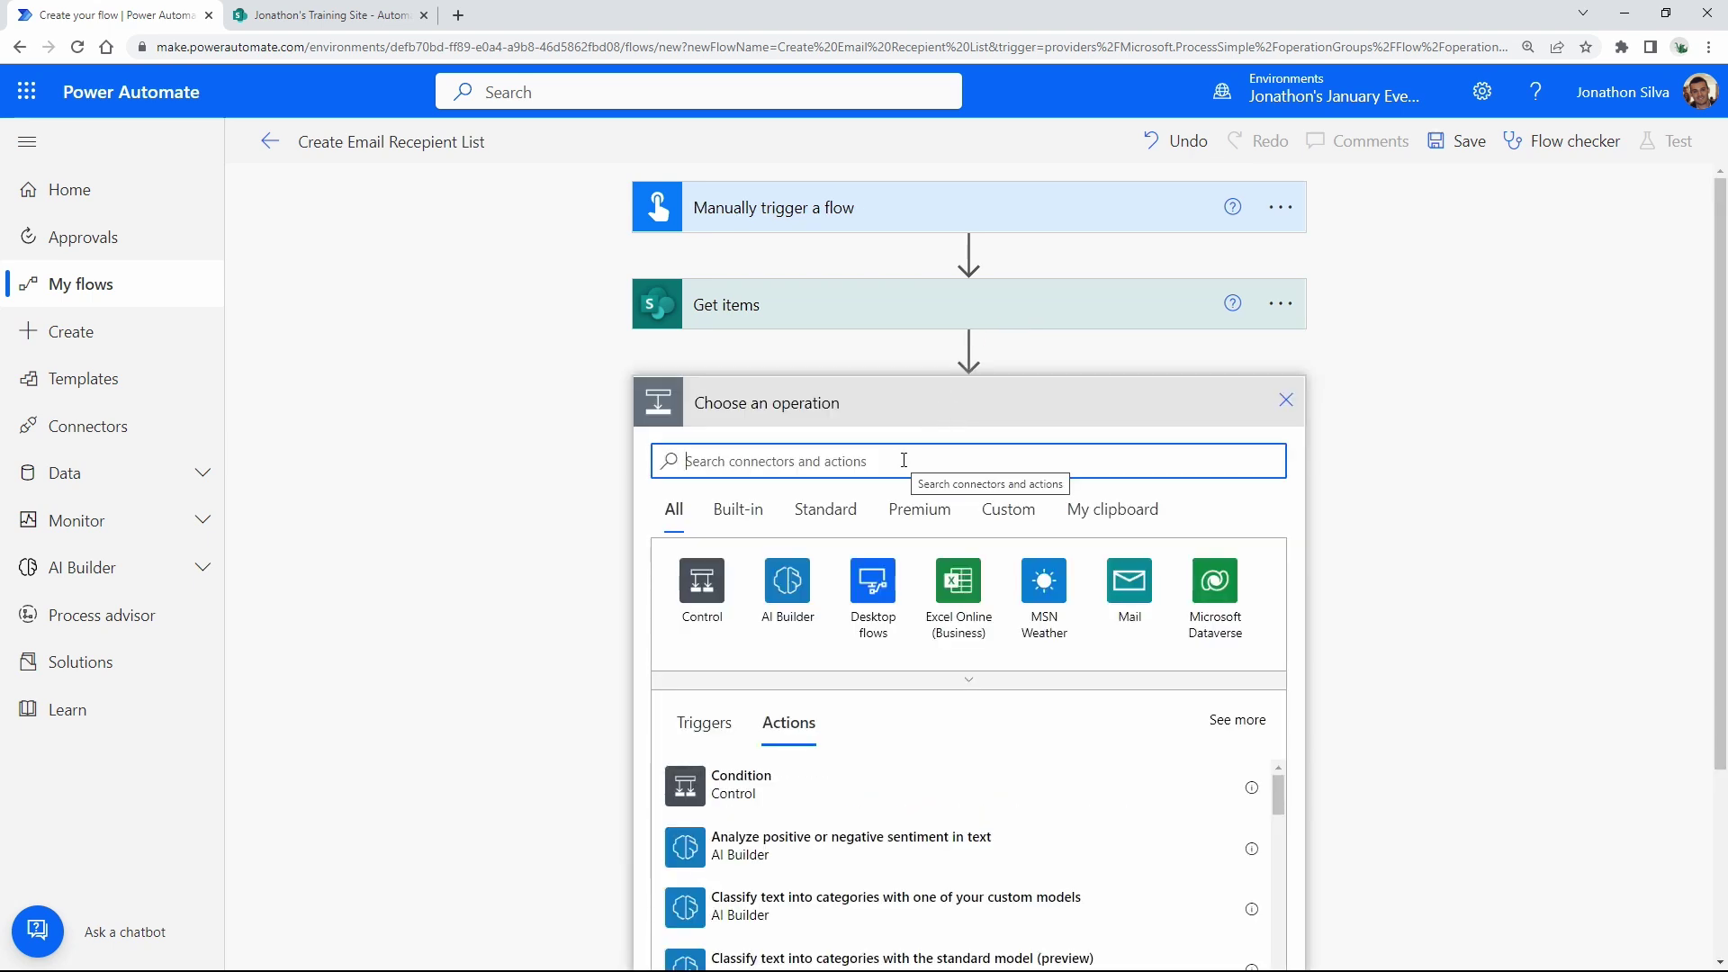
pyautogui.write('variable')
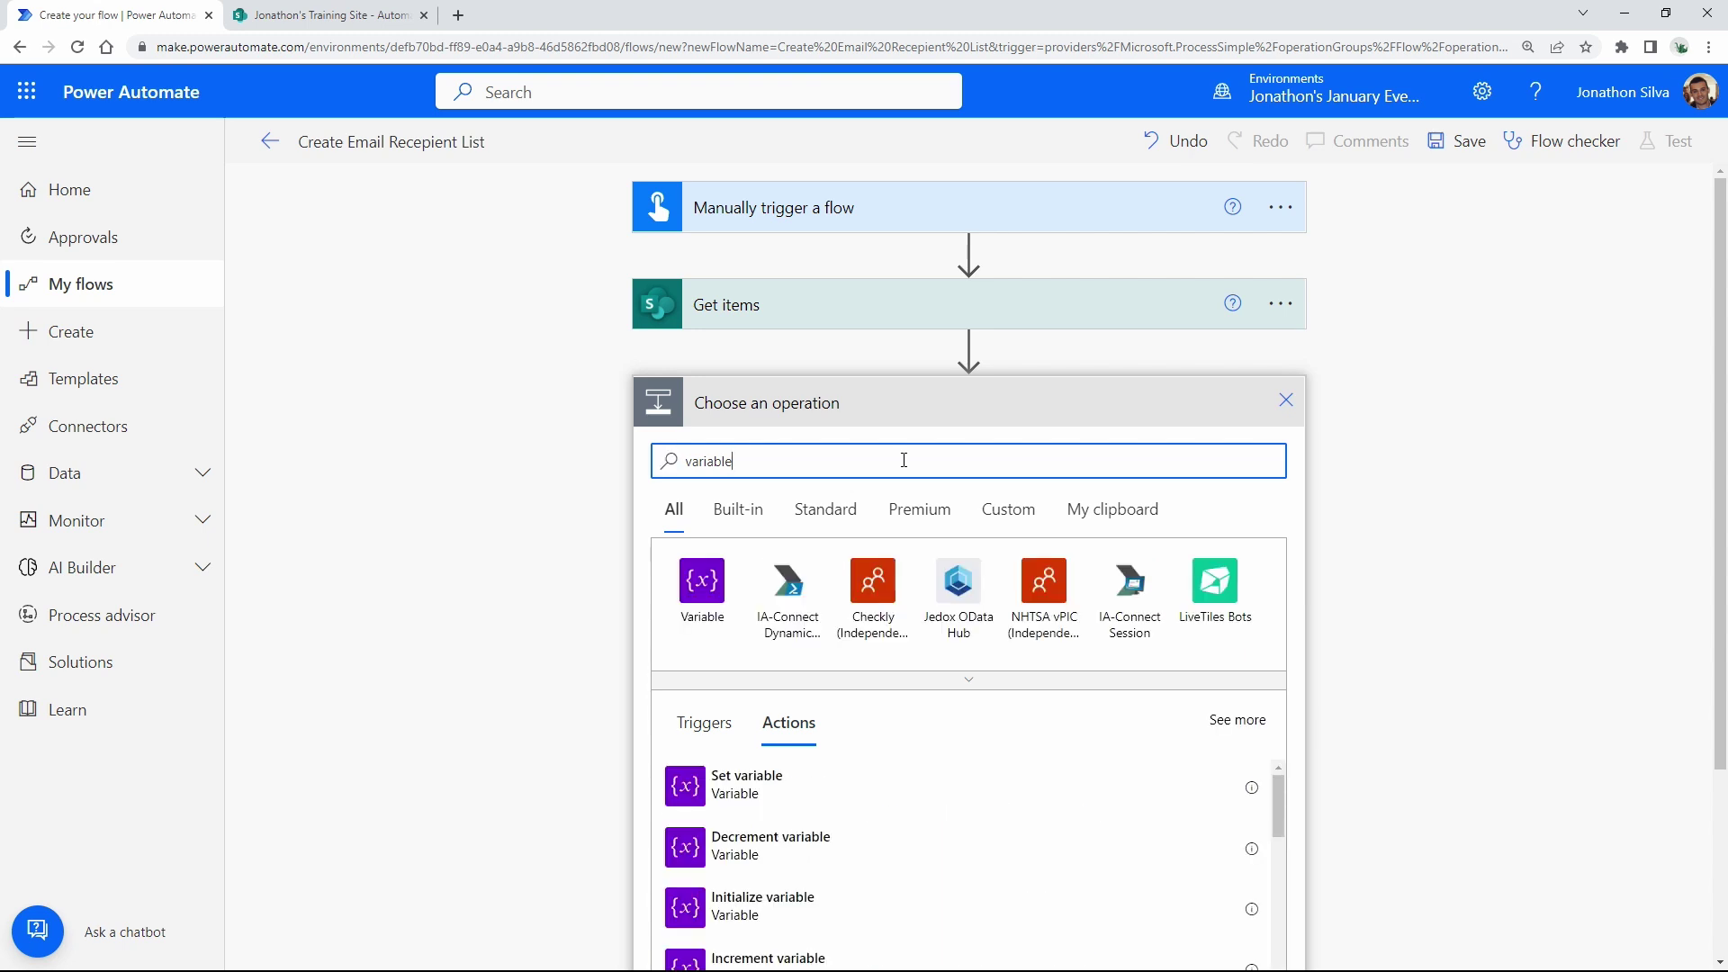
pyautogui.scroll(-2, 1451, 459)
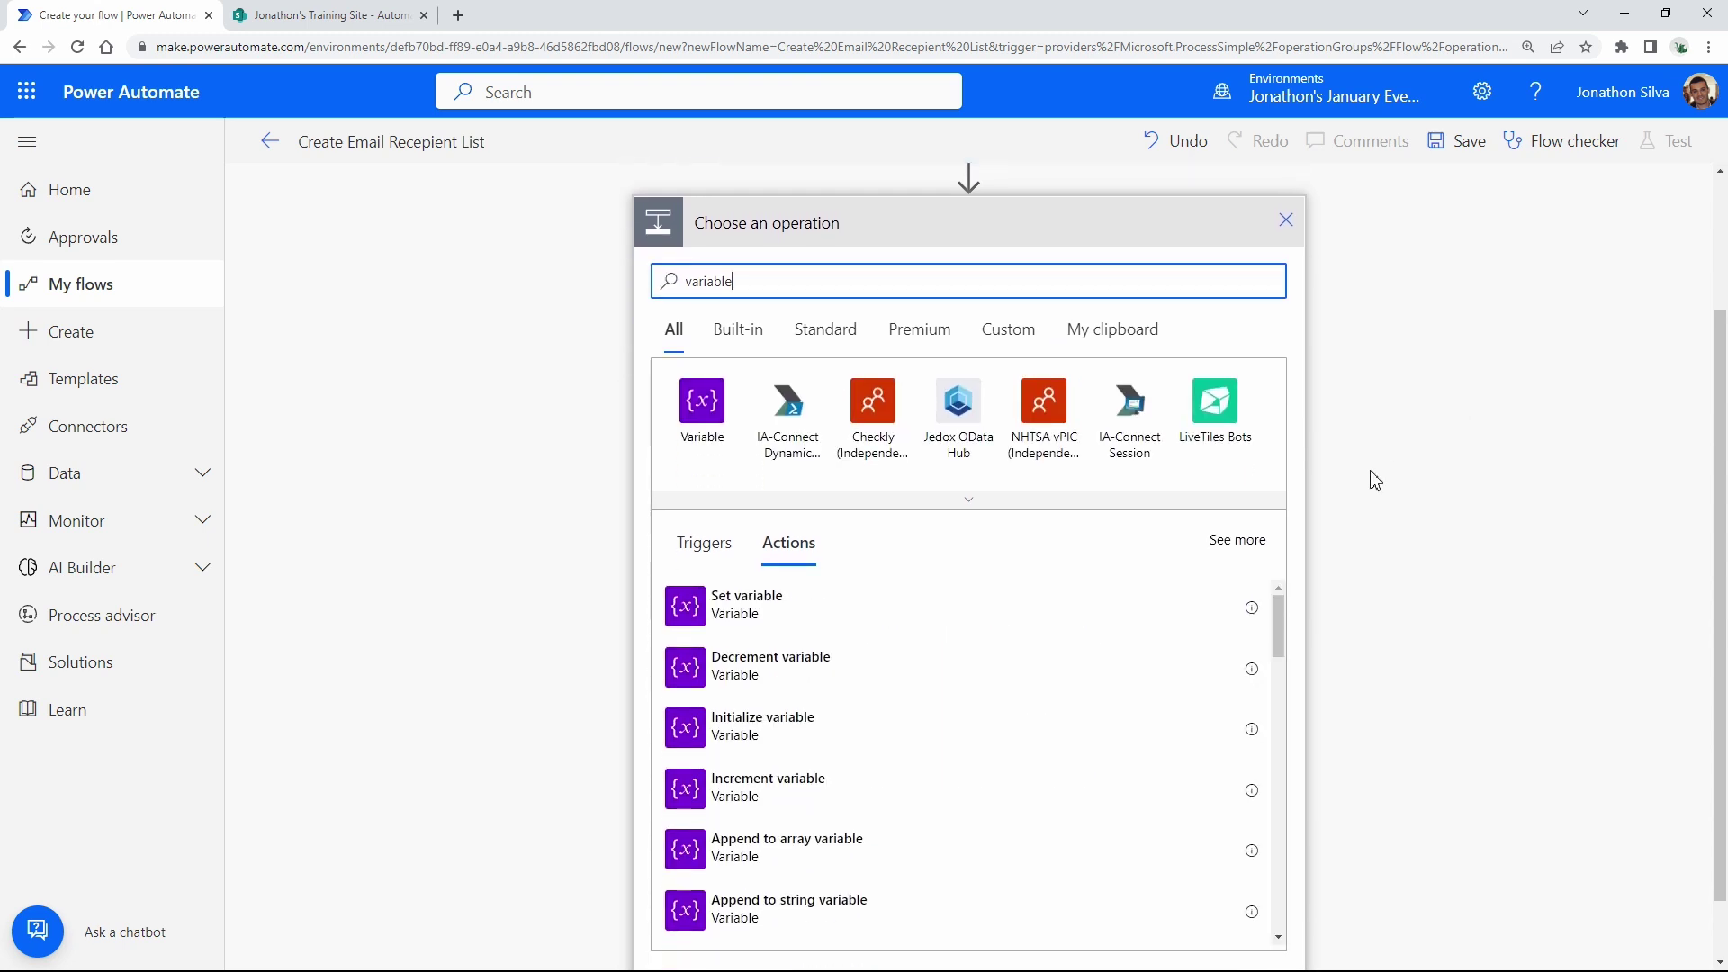
pyautogui.click(789, 743)
# Name the variable var_Email Array and set its type to Array.
pyautogui.click(929, 462)
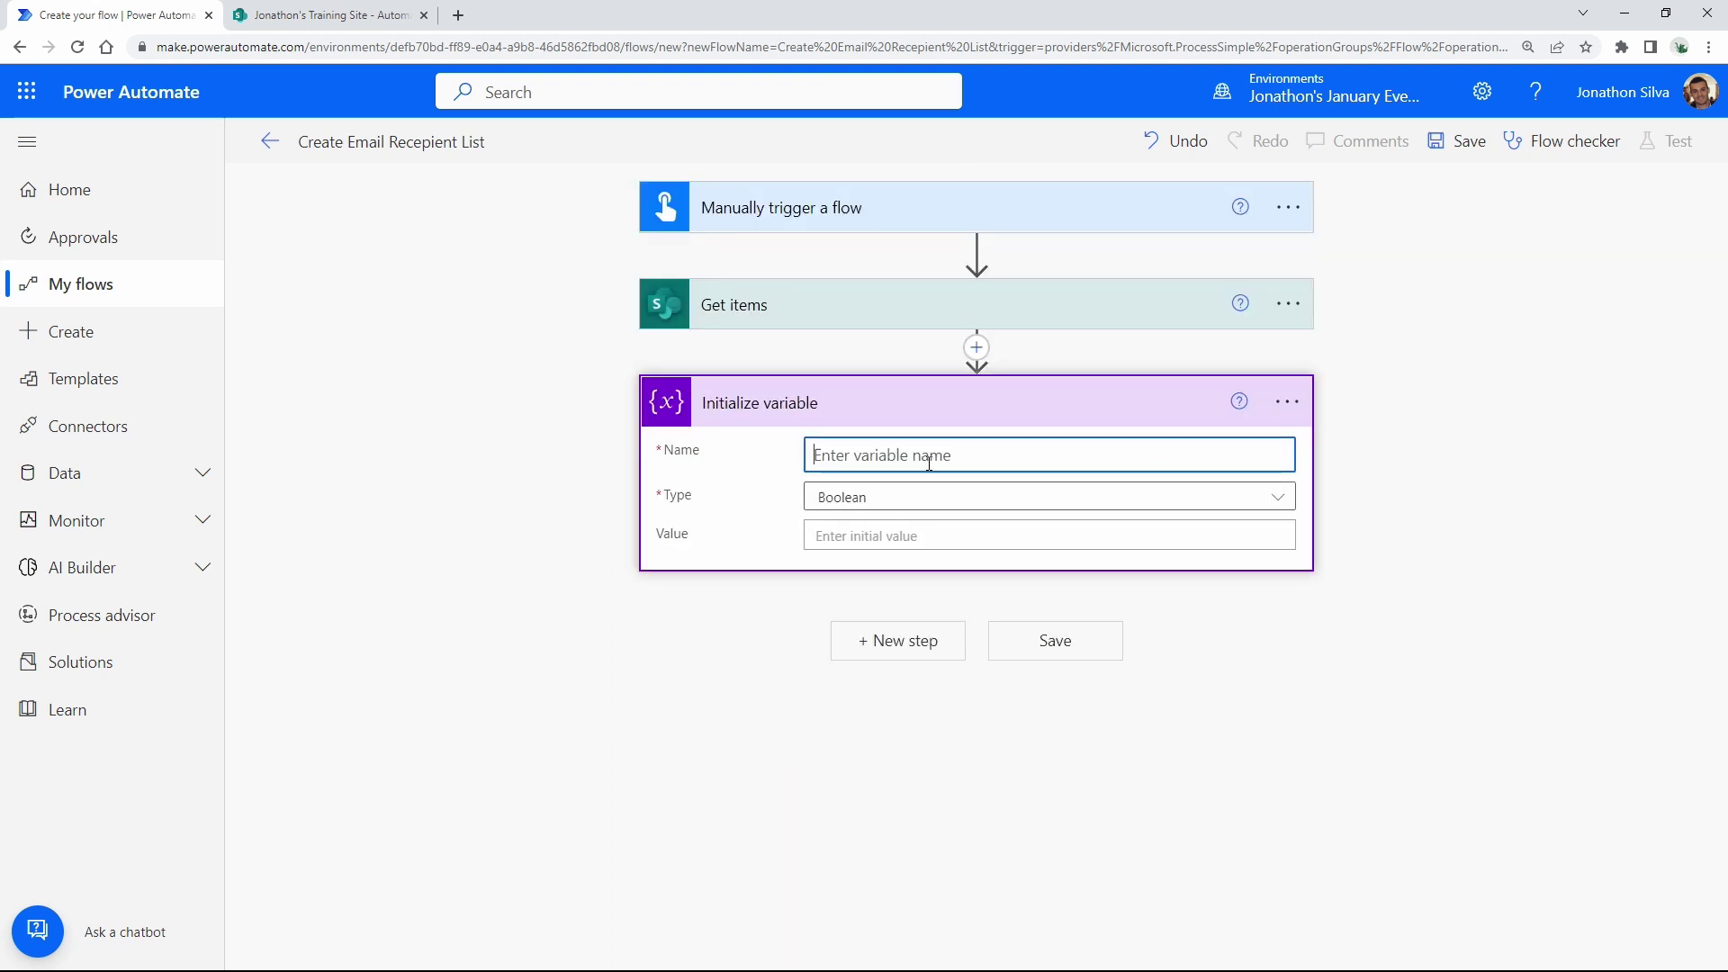
pyautogui.write('var_Email Array')
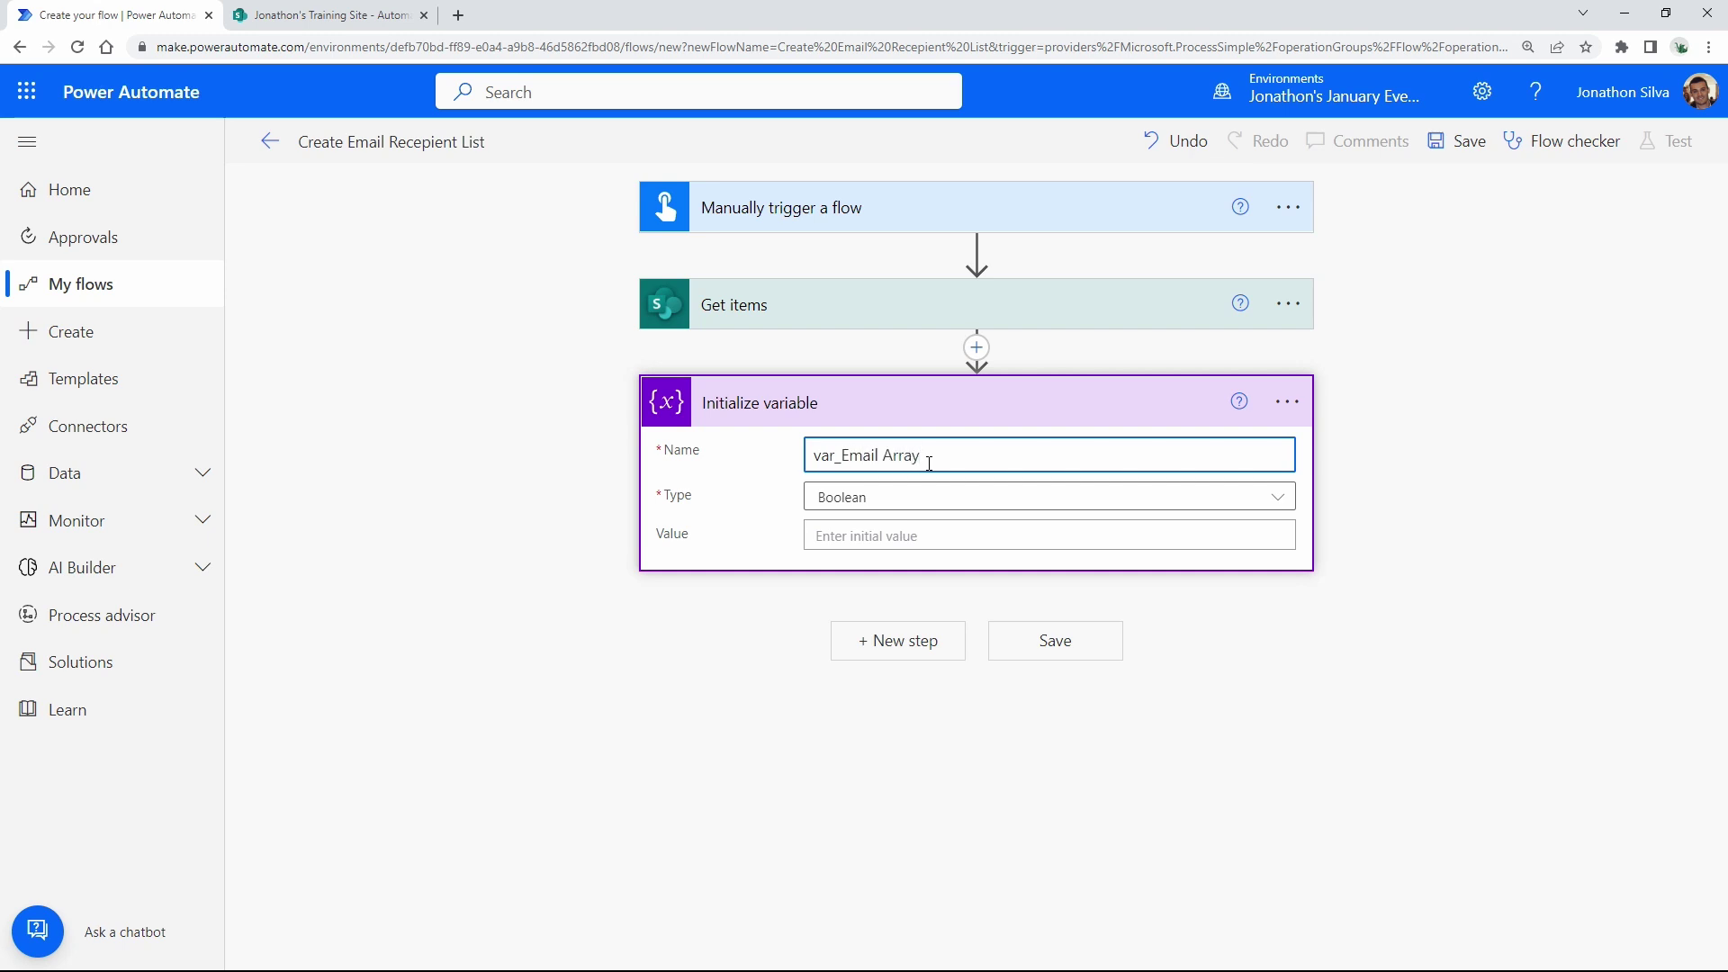
pyautogui.click(925, 495)
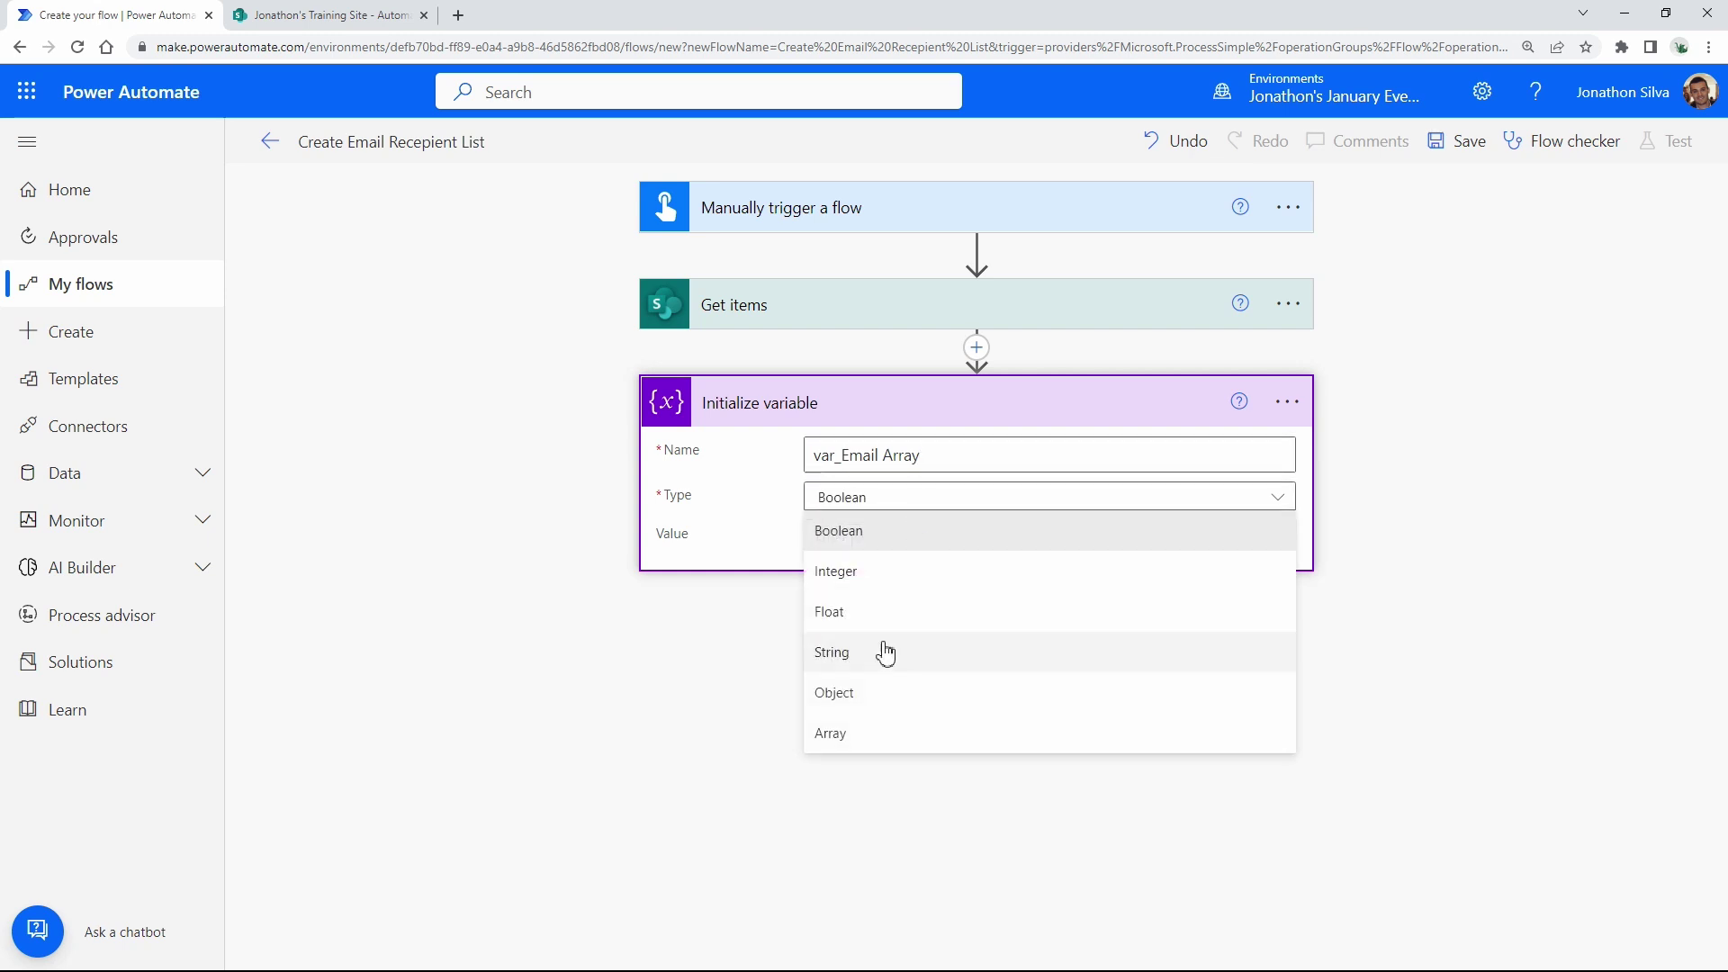
pyautogui.click(861, 737)
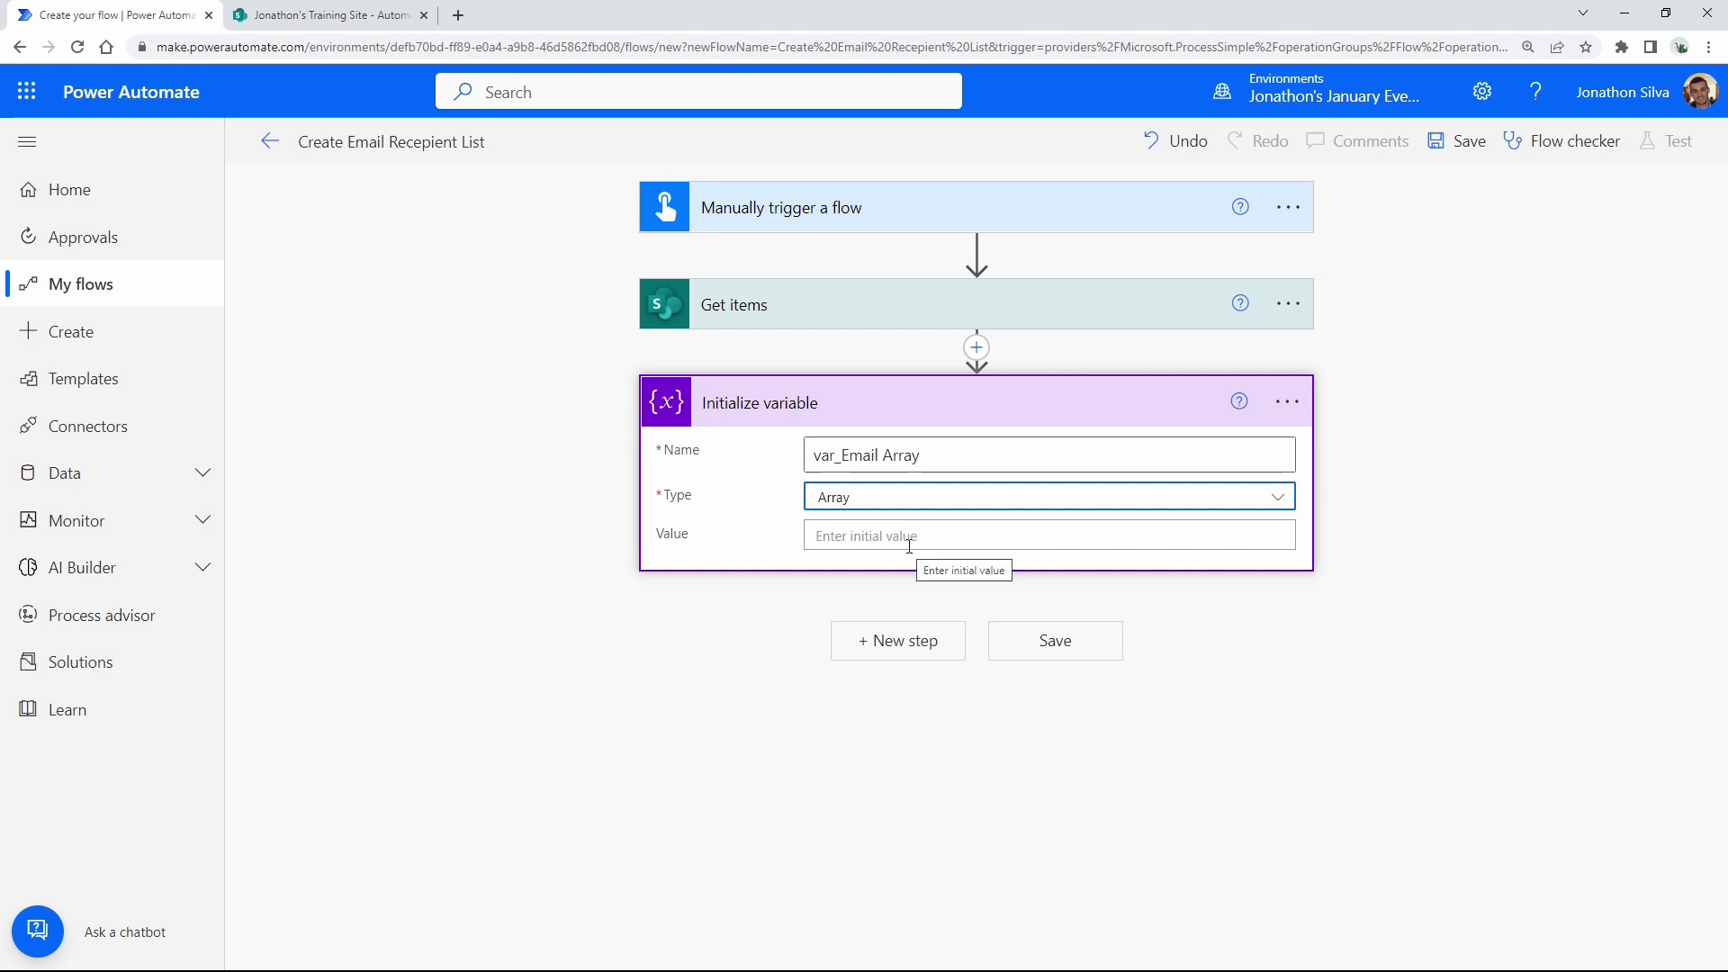
pyautogui.click(1288, 617)
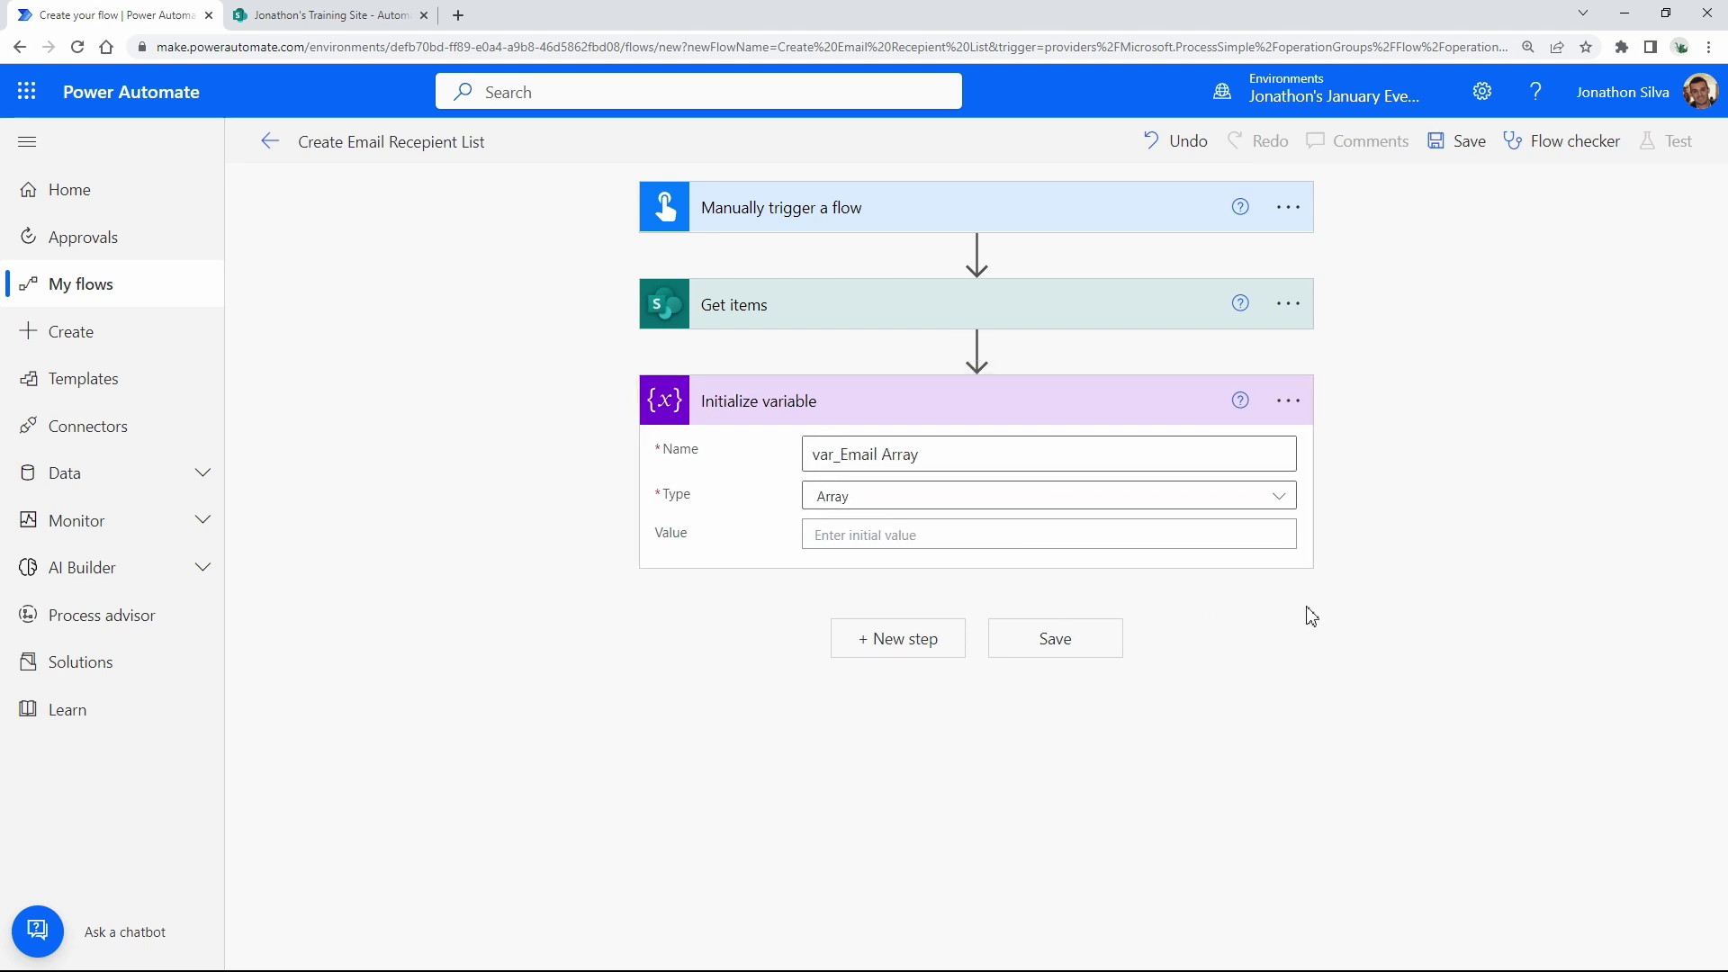
# Highlight the Email column in the SharePoint Automation Request list, then go back to the flow.
pyautogui.click(356, 26)
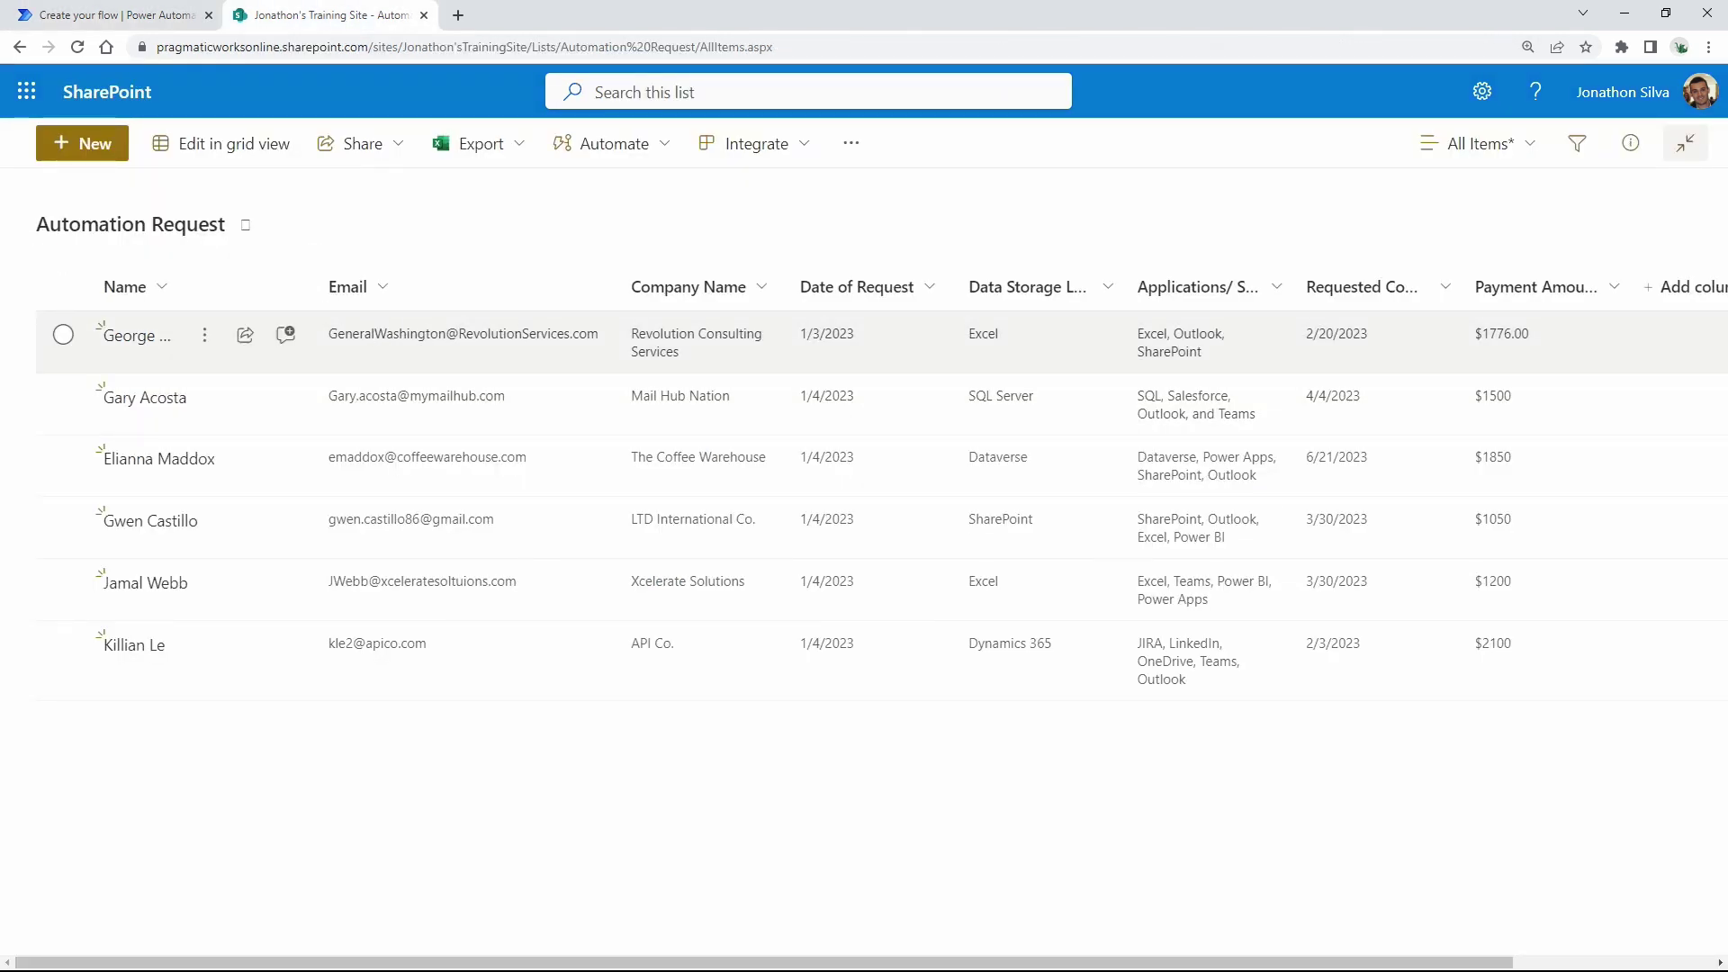
pyautogui.moveTo(318, 309)
pyautogui.mouseDown()
pyautogui.moveTo(597, 548)
pyautogui.moveTo(611, 667)
pyautogui.mouseUp()
pyautogui.moveTo(337, 754); pyautogui.dragTo(1150, 754)
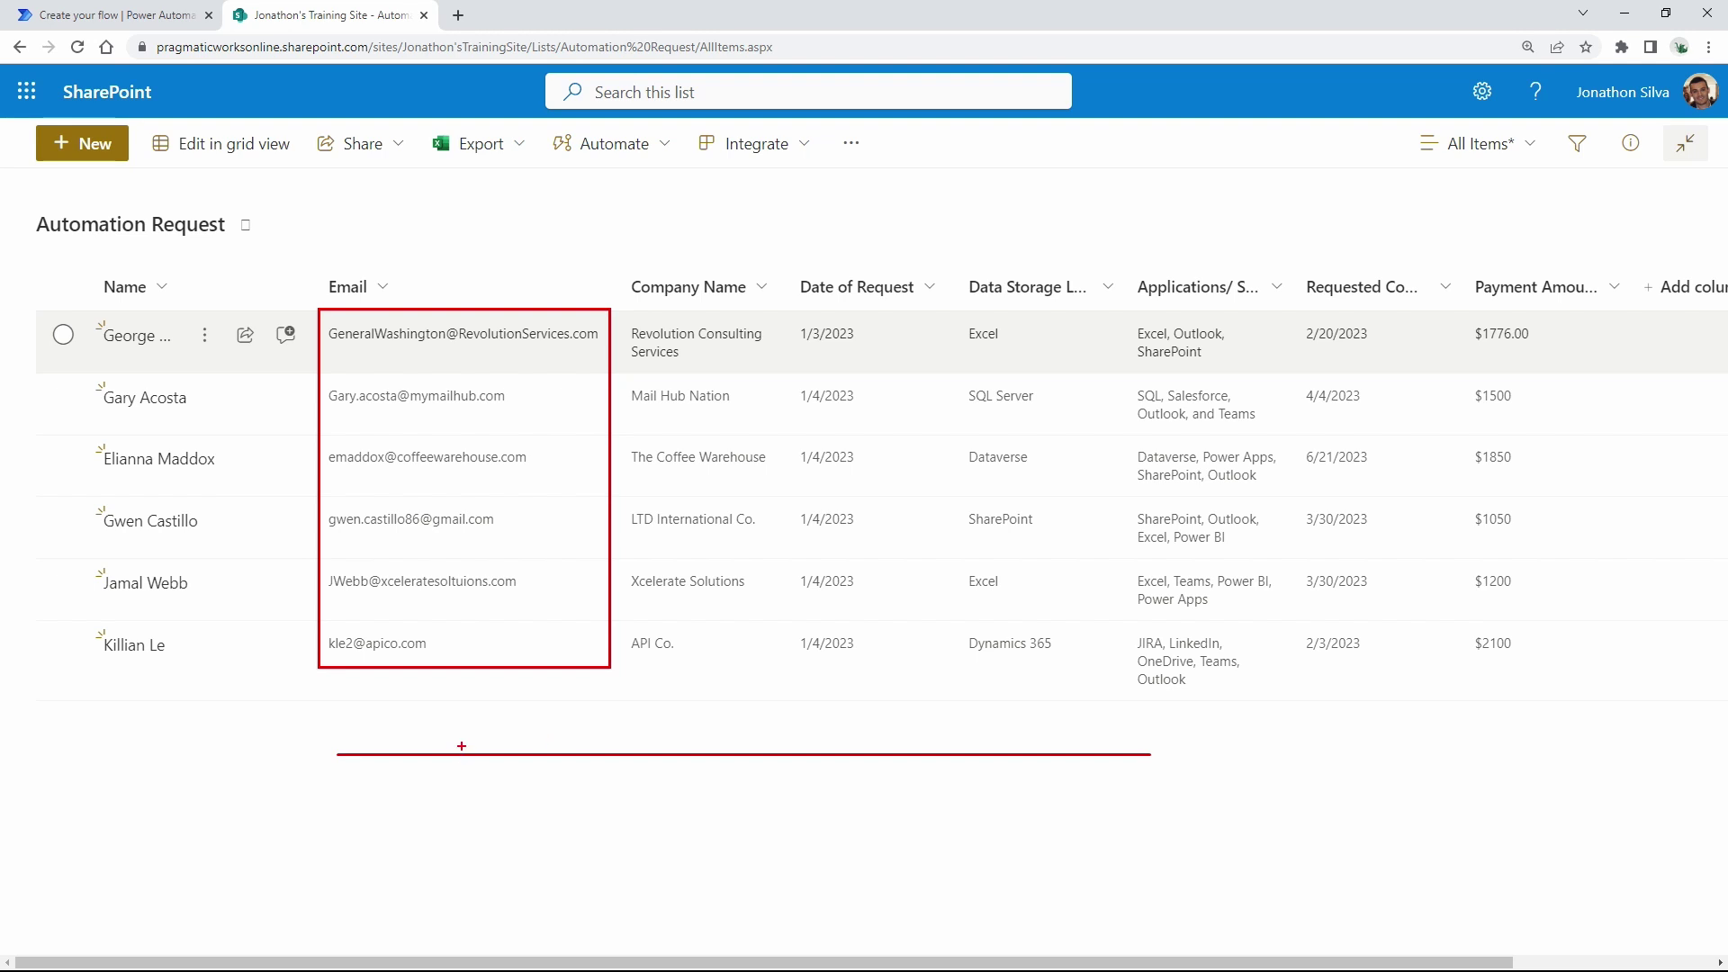
pyautogui.press('Escape')
pyautogui.click(123, 16)
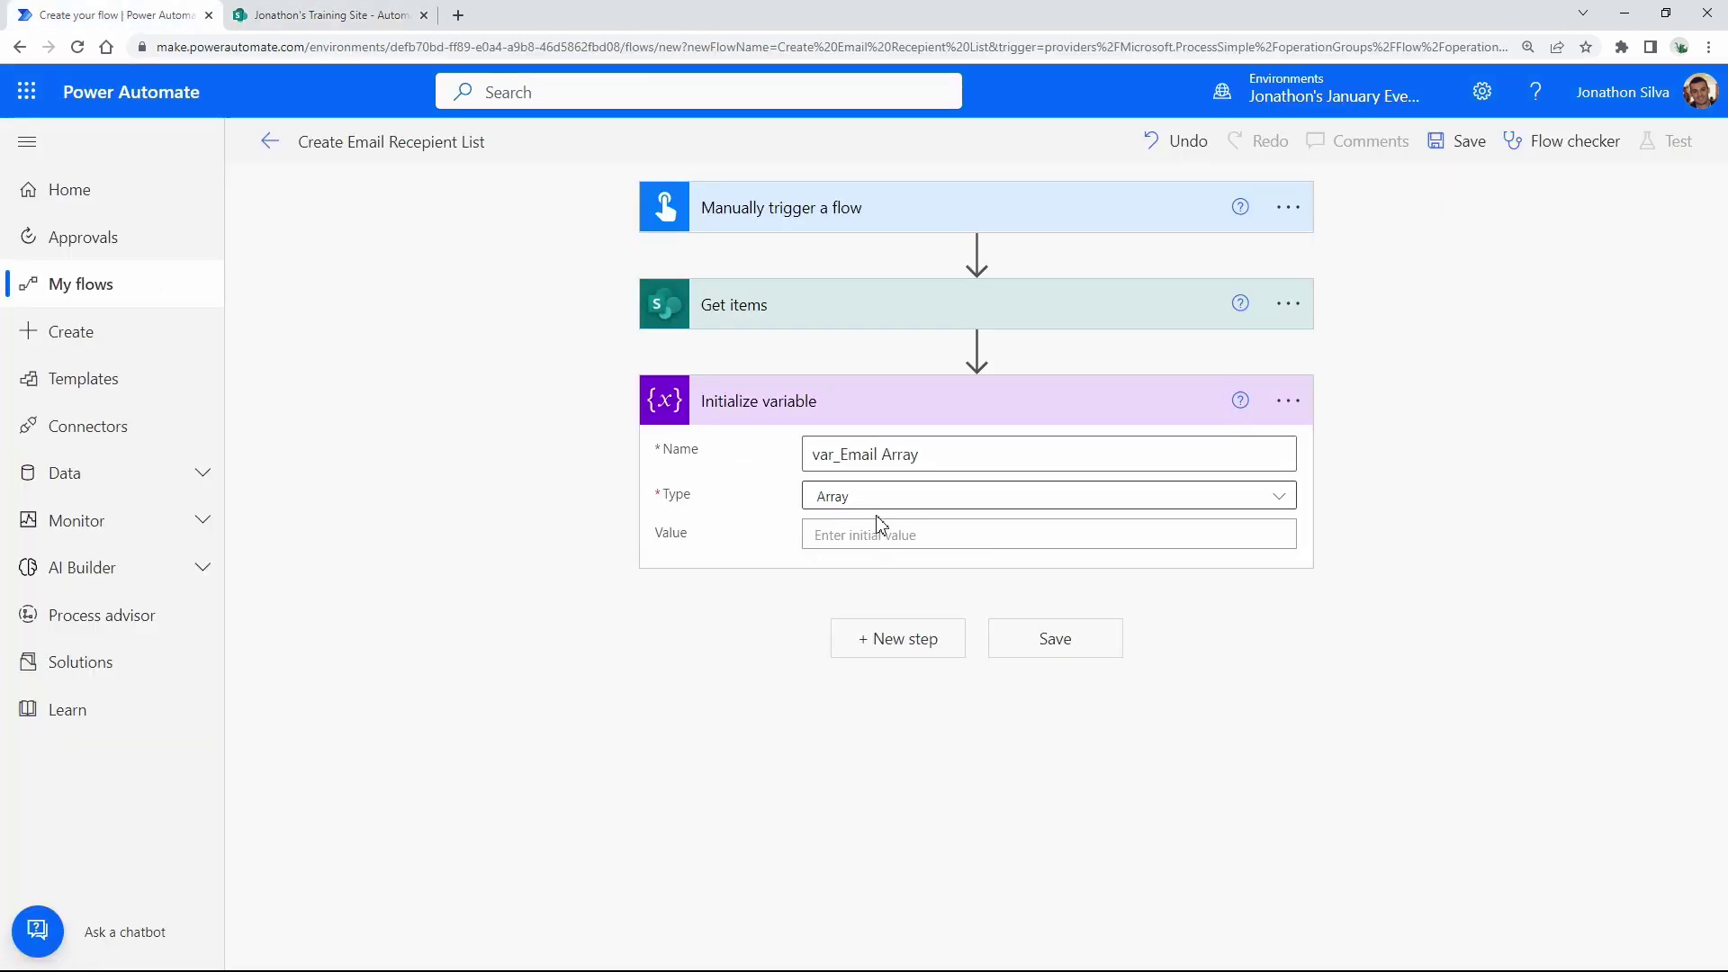
# Add an Apply to each loop that iterates over the Get items value output.
pyautogui.click(938, 660)
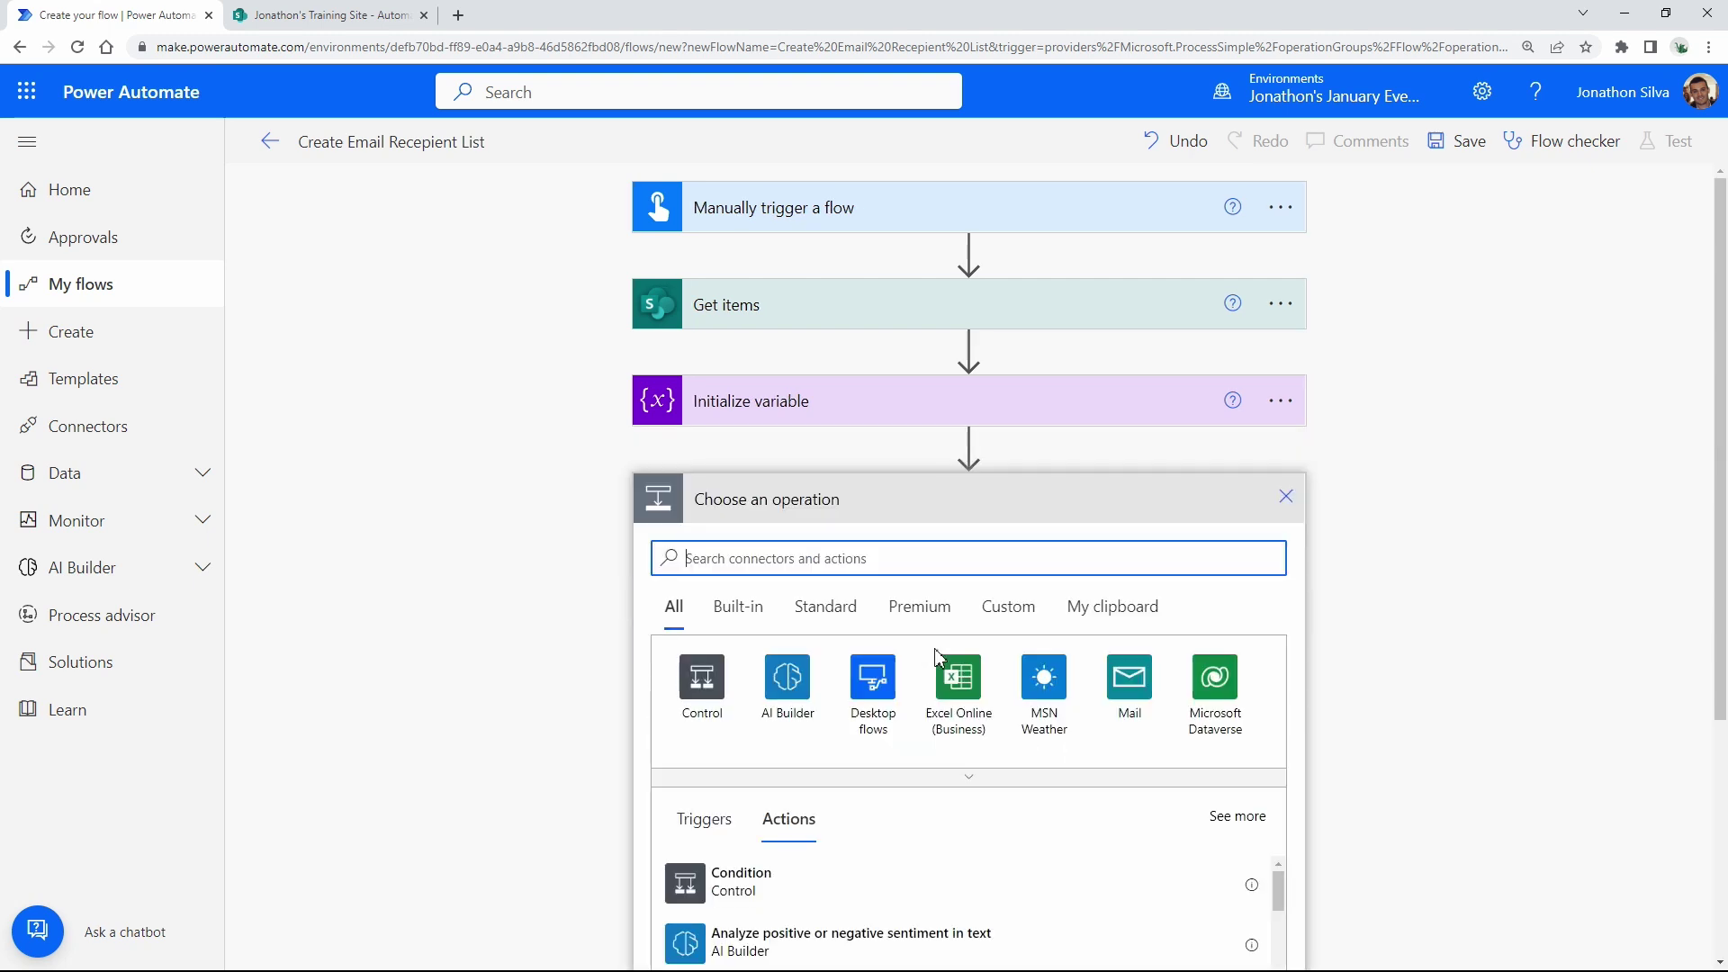
pyautogui.write('apply to each')
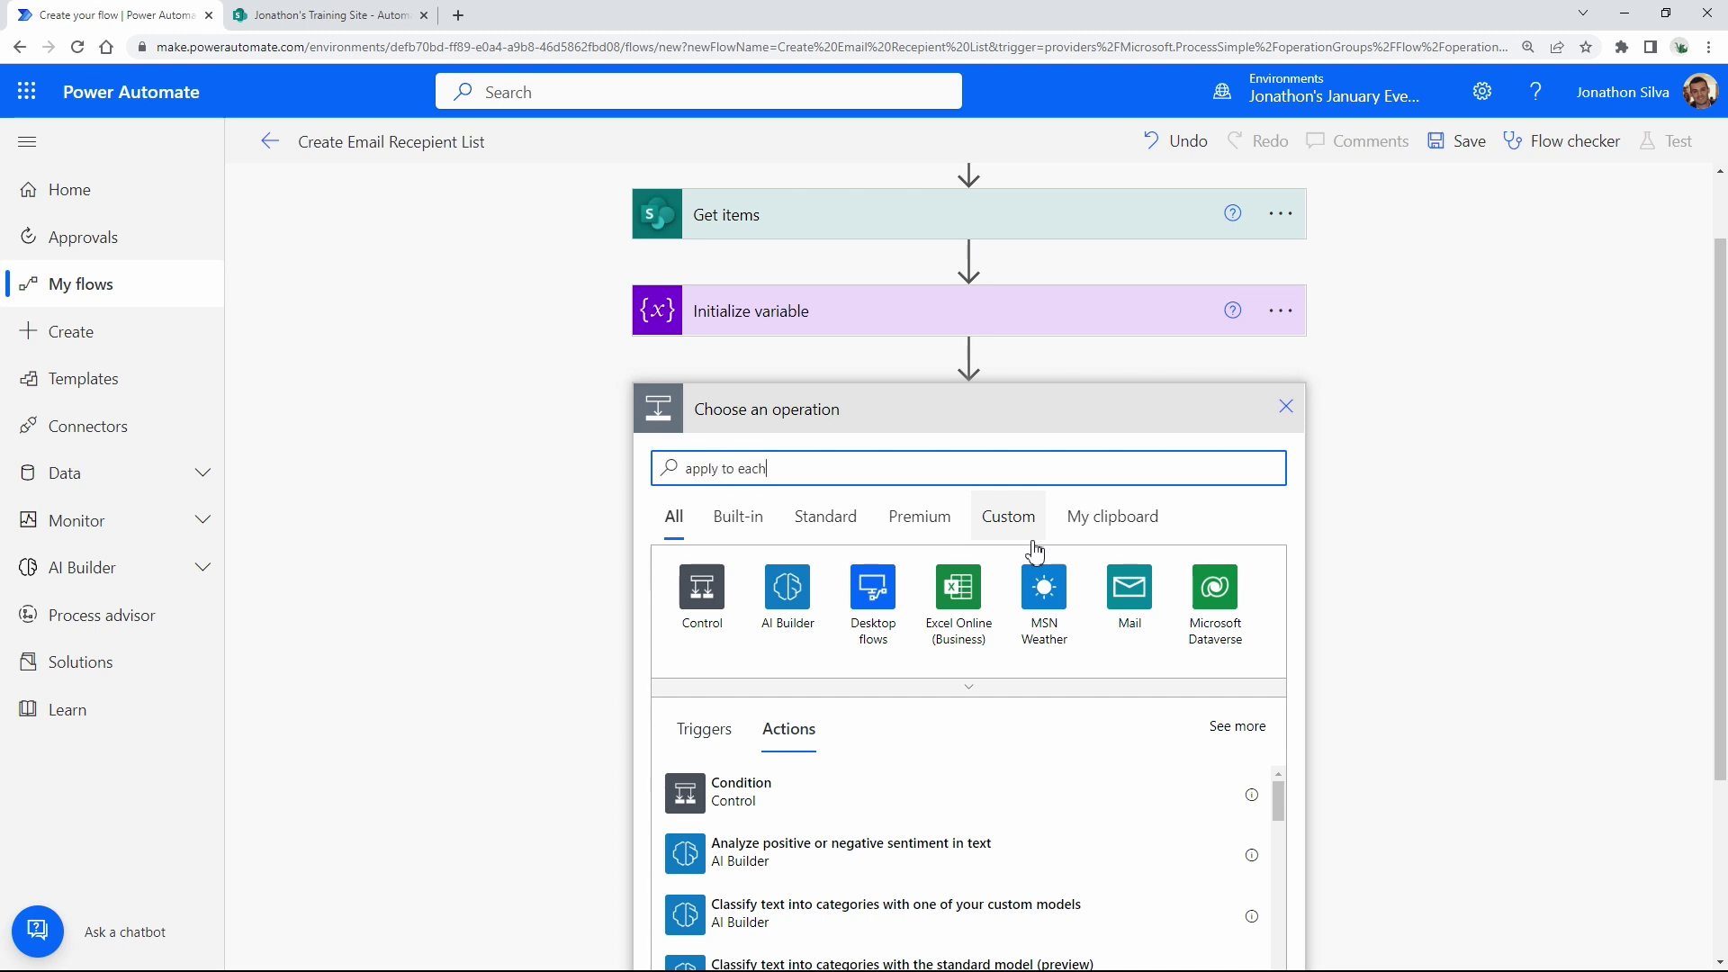
pyautogui.scroll(-2, 1403, 503)
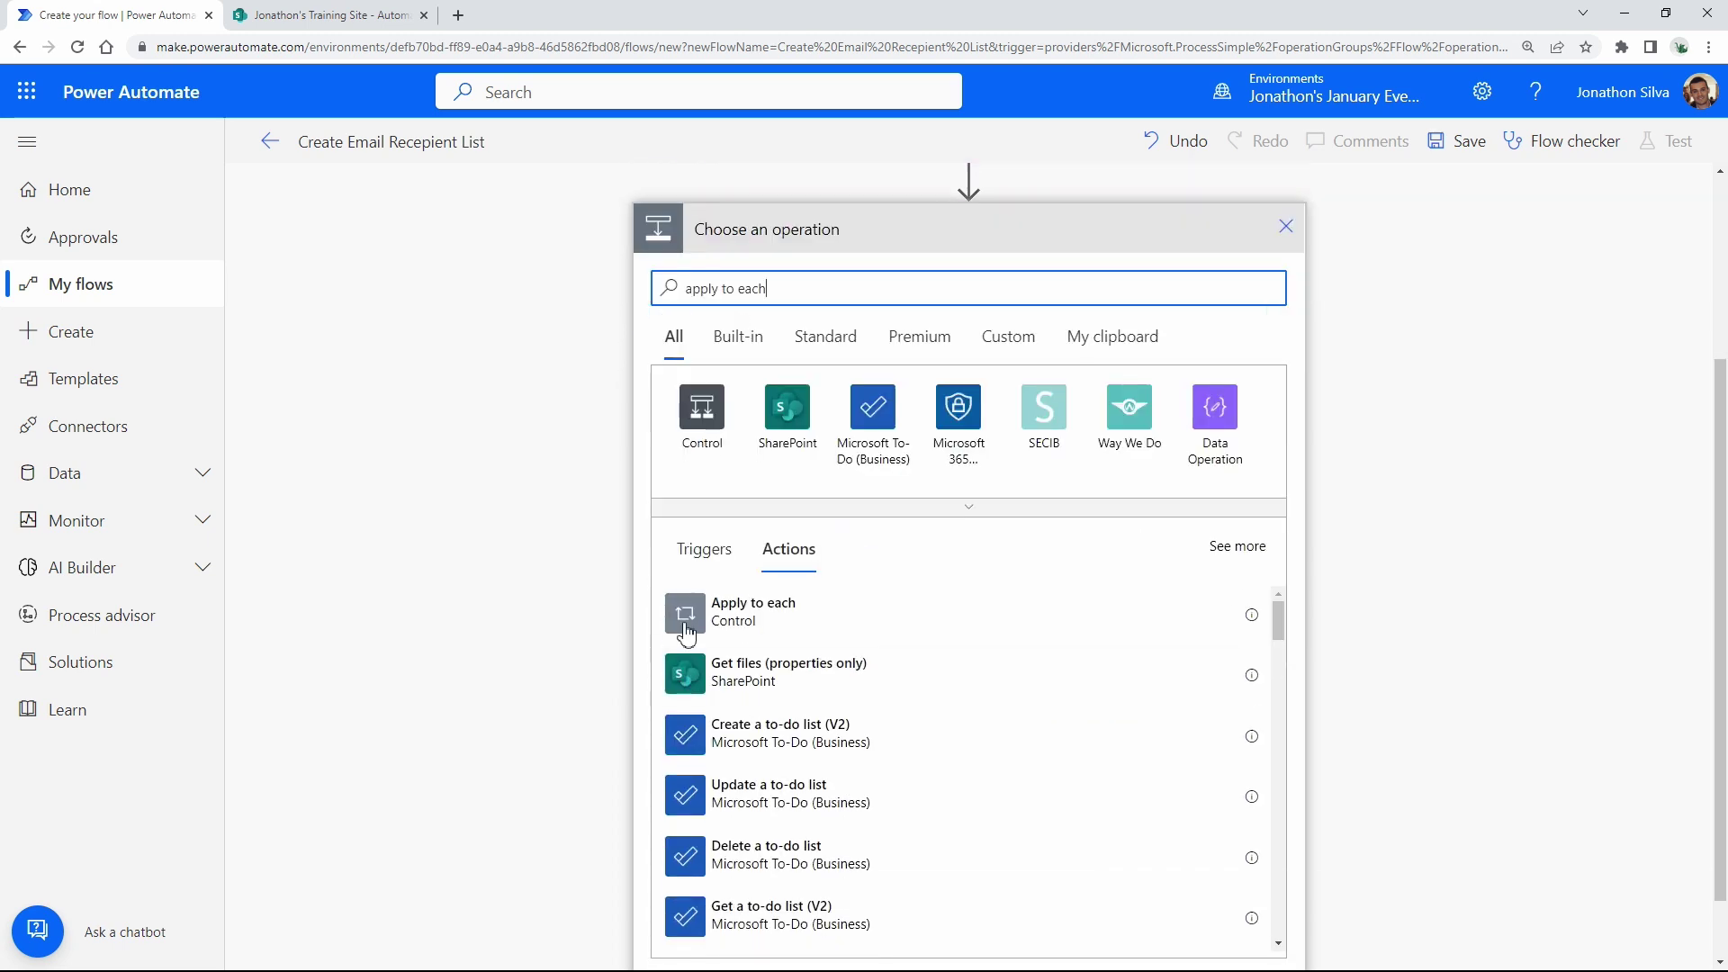
pyautogui.click(754, 628)
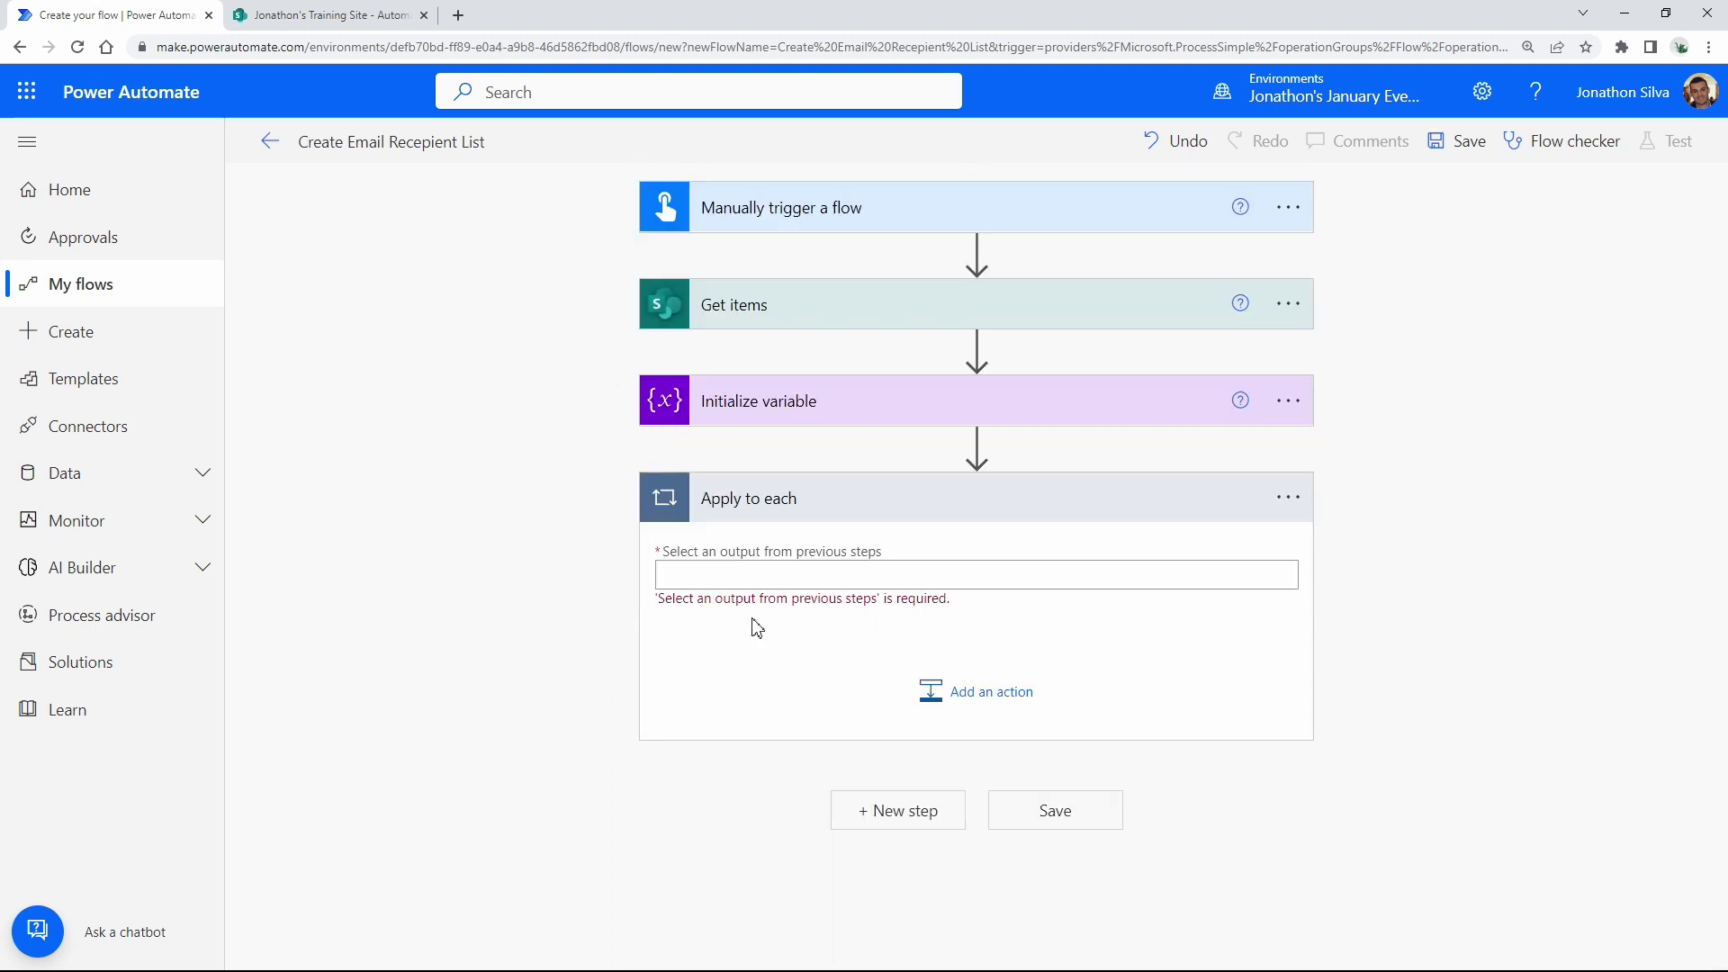
pyautogui.click(809, 573)
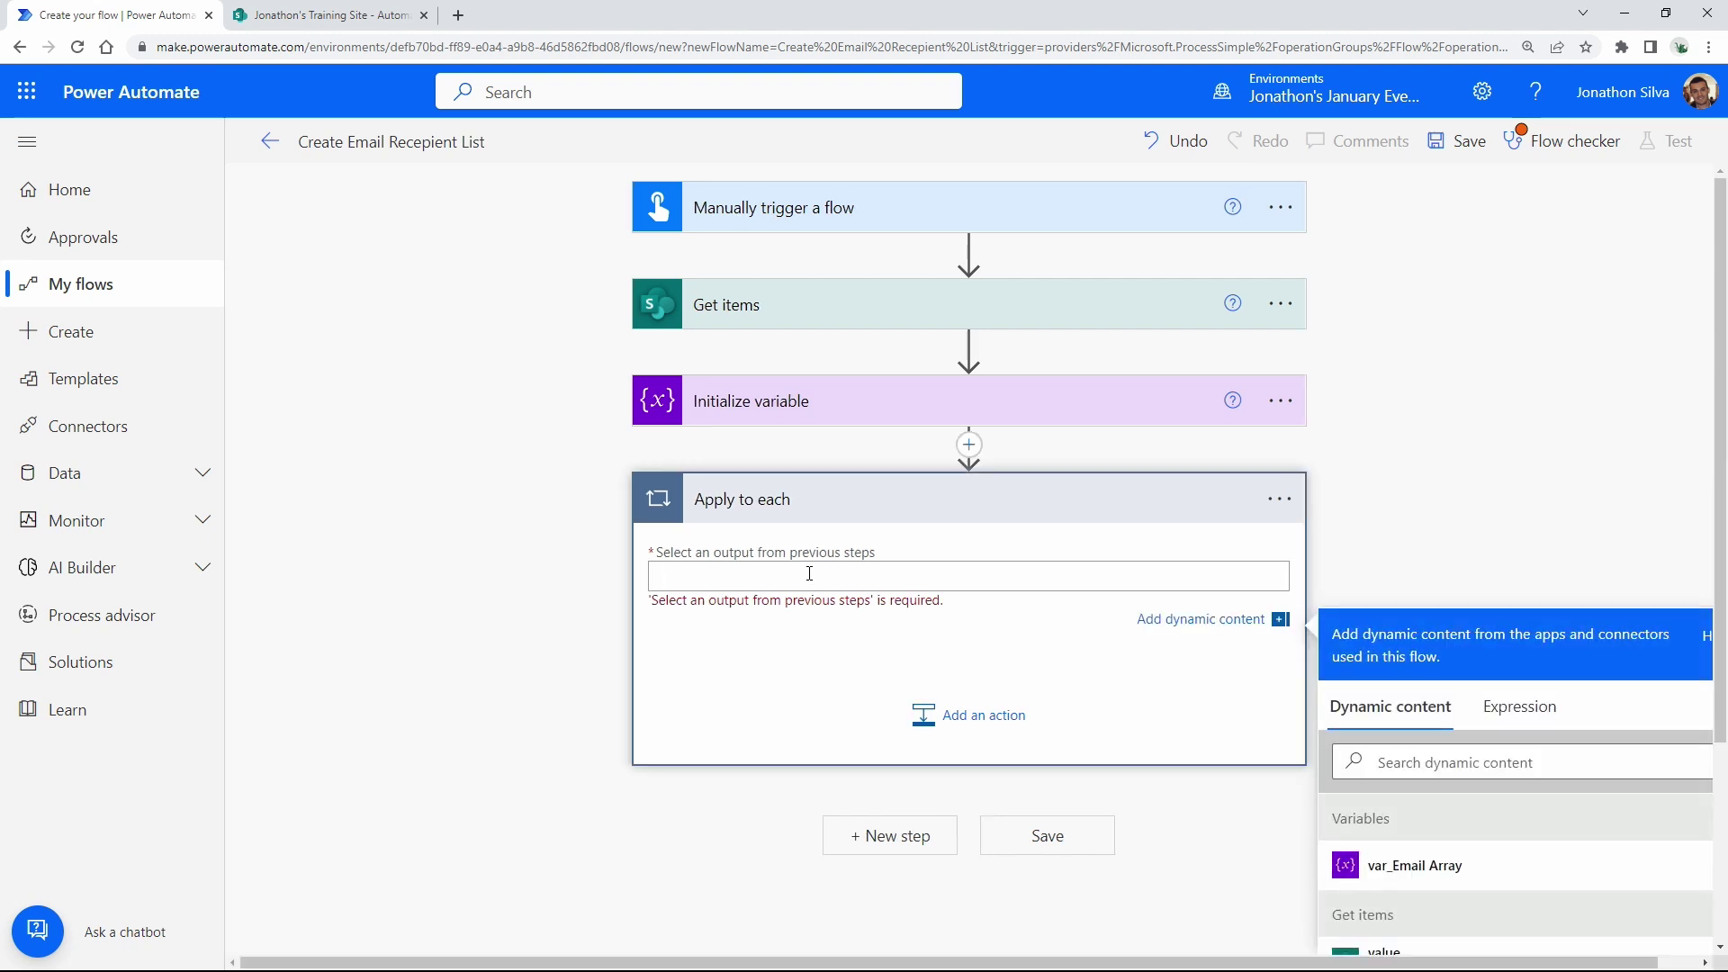
pyautogui.scroll(-2, 1539, 584)
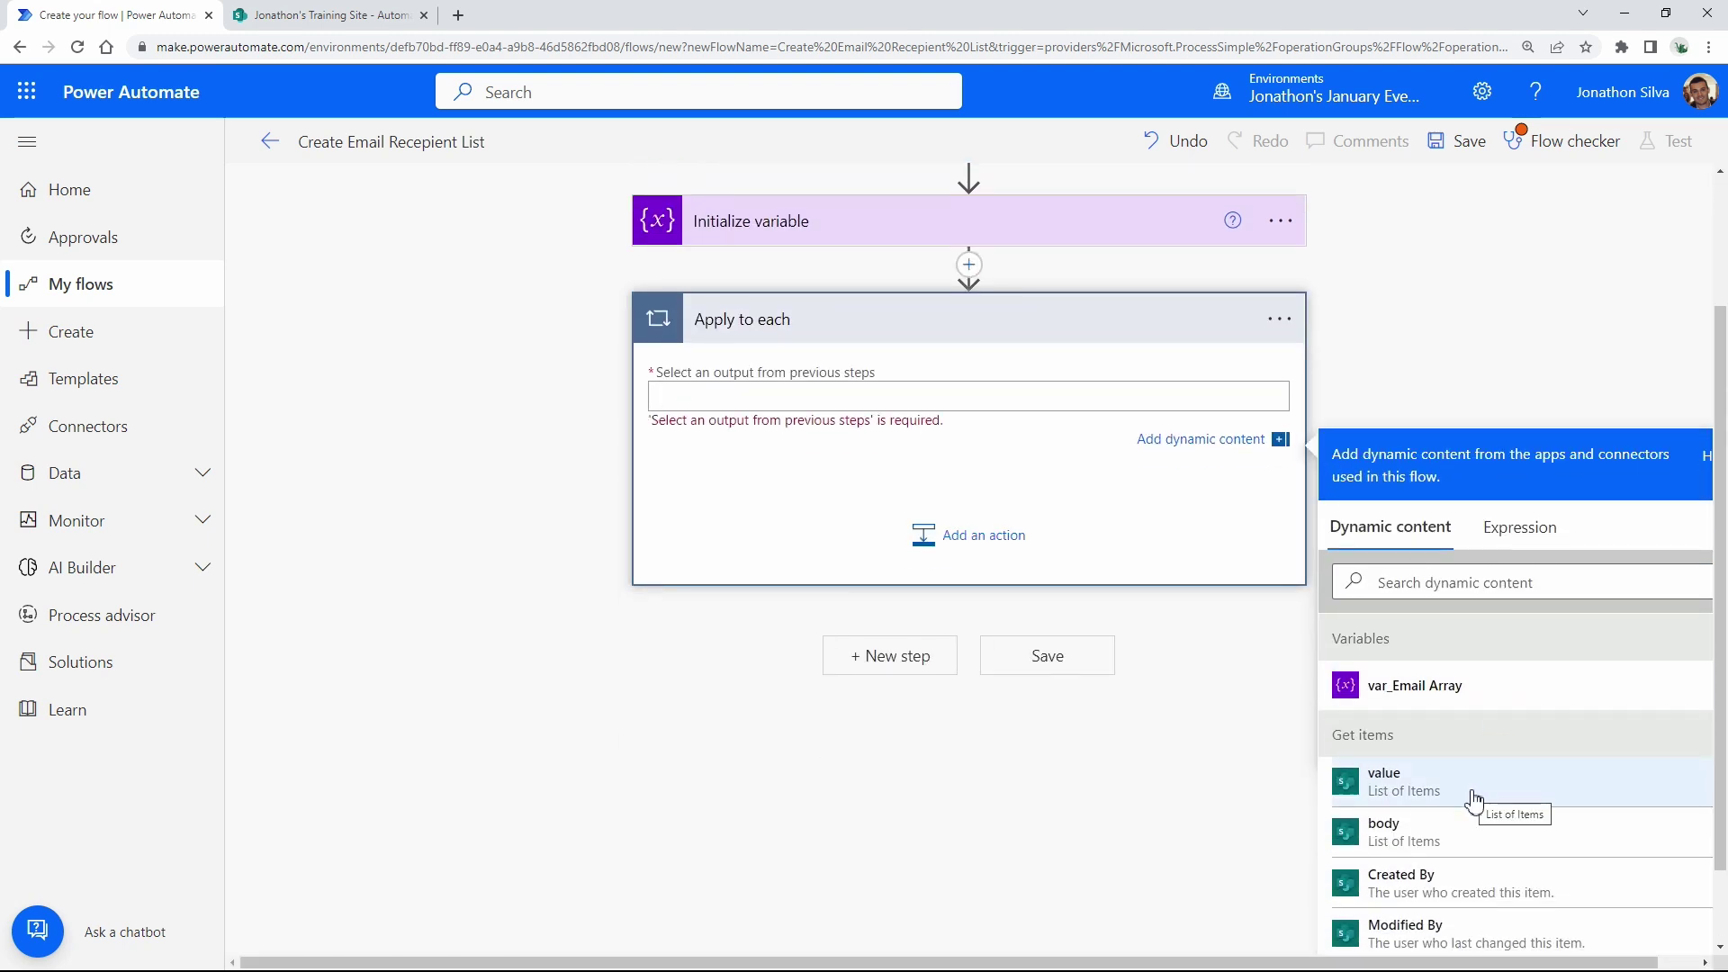
pyautogui.scroll(1, 1473, 801)
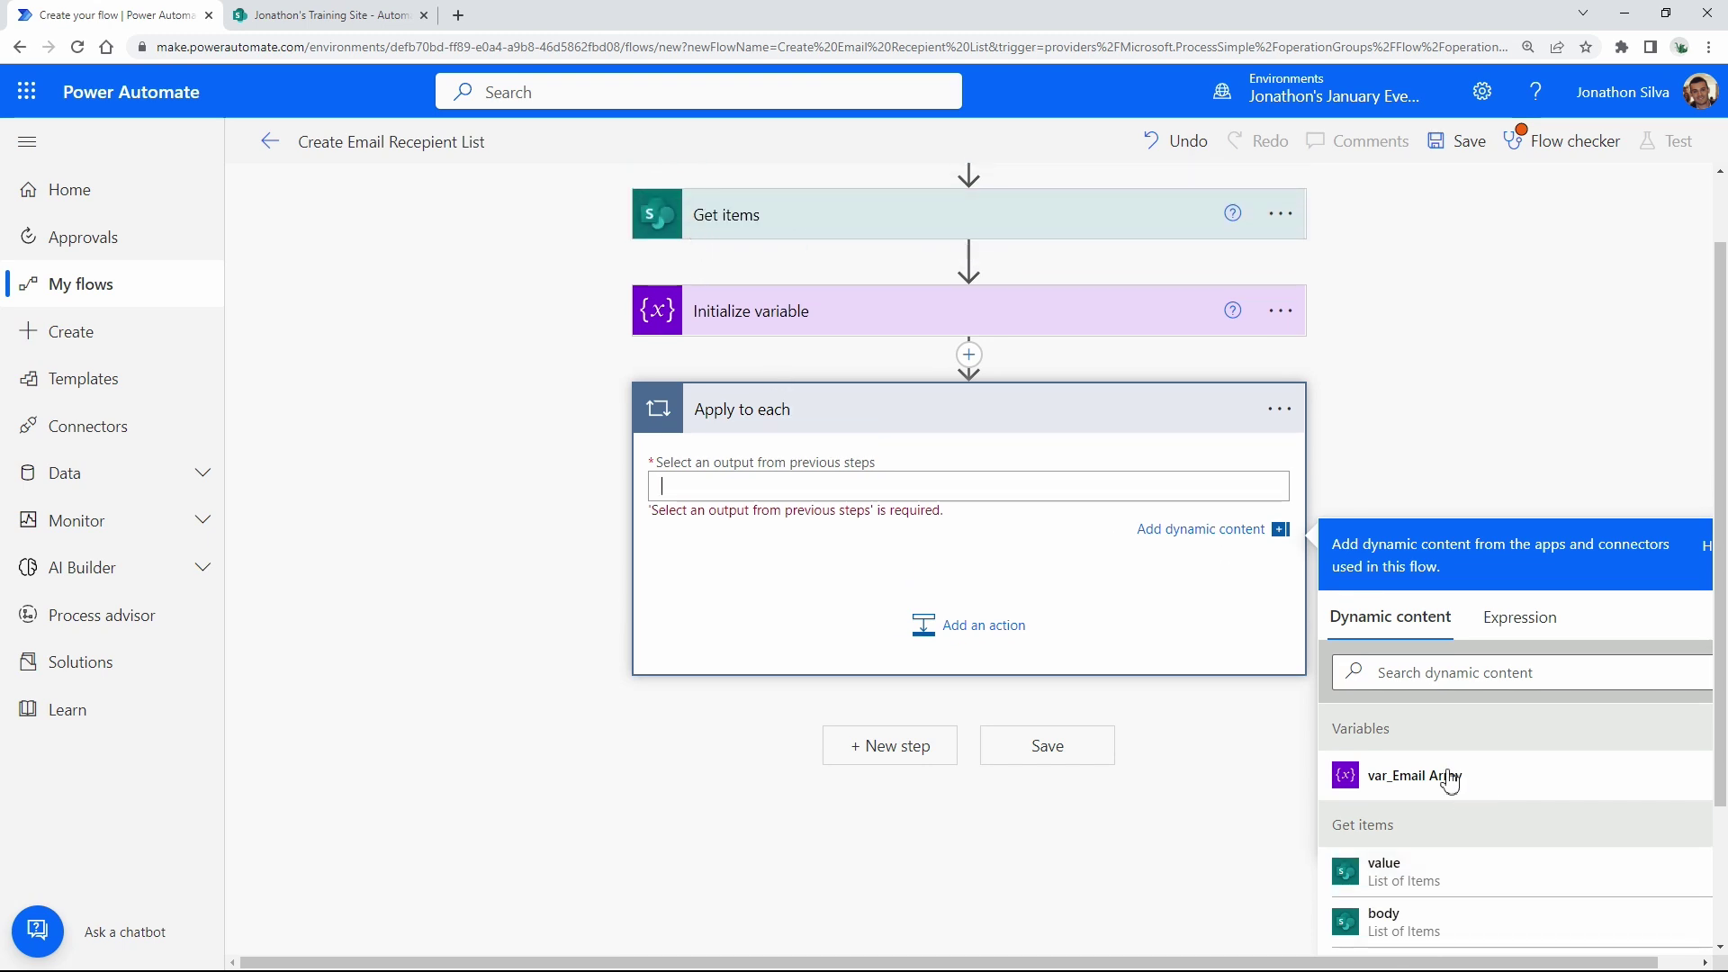
pyautogui.click(1471, 882)
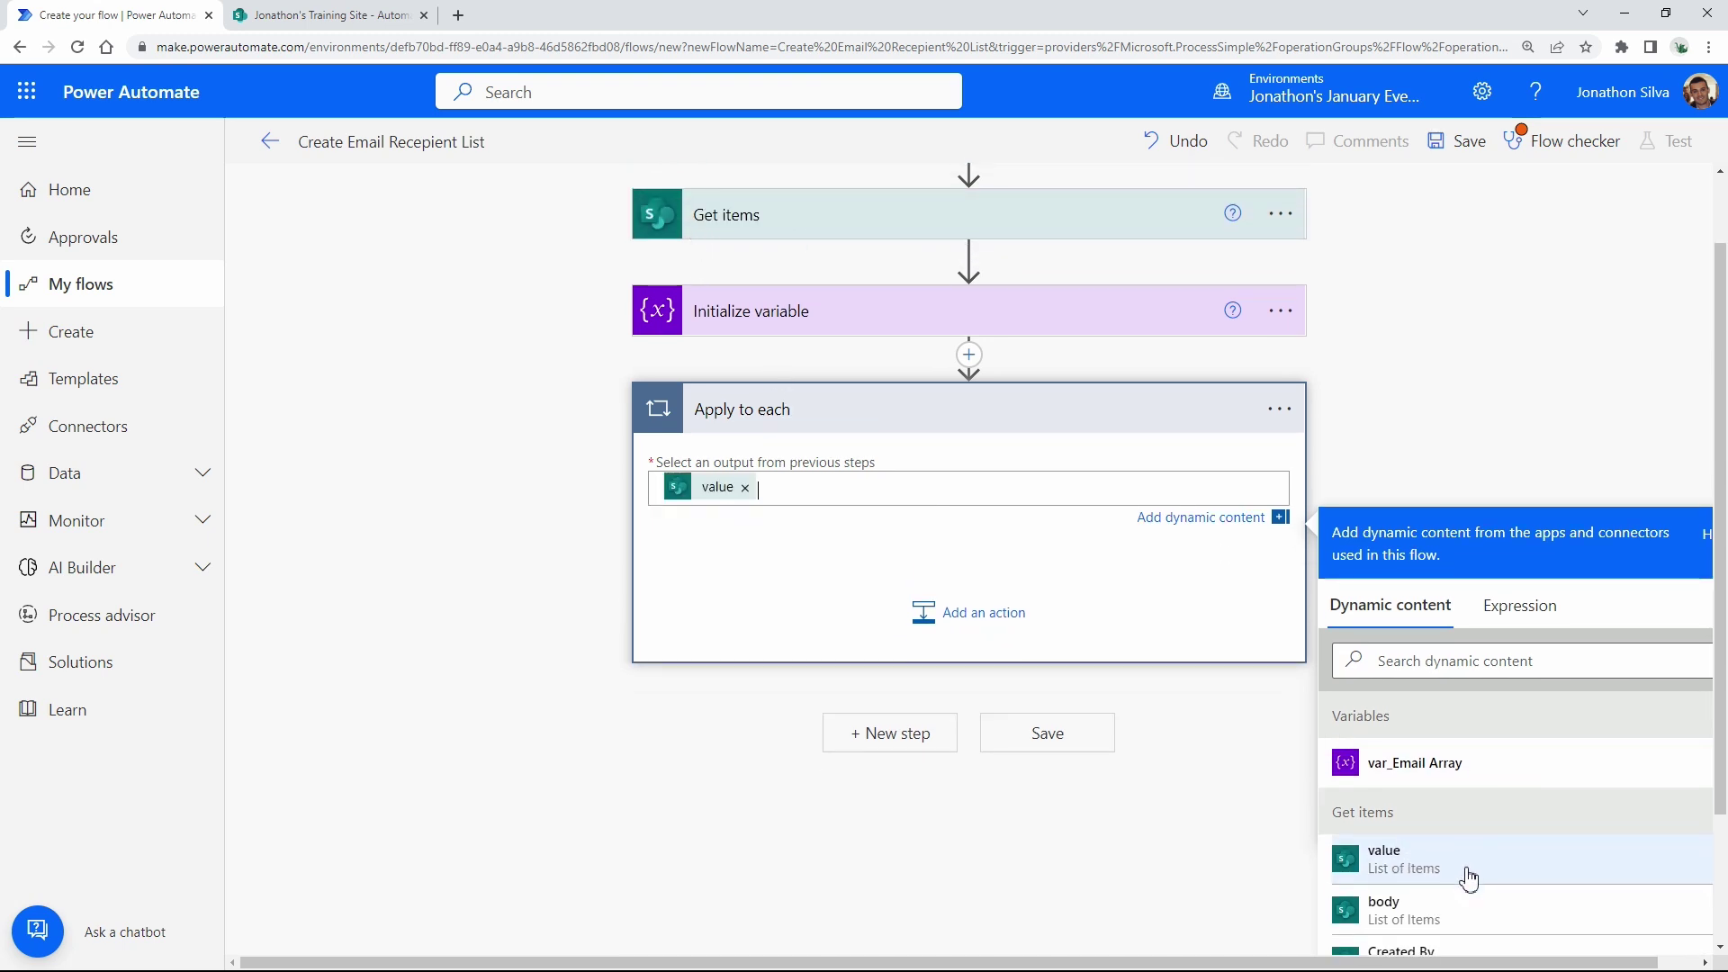
# Add an Append to array variable action inside the Apply to each loop.
pyautogui.click(997, 621)
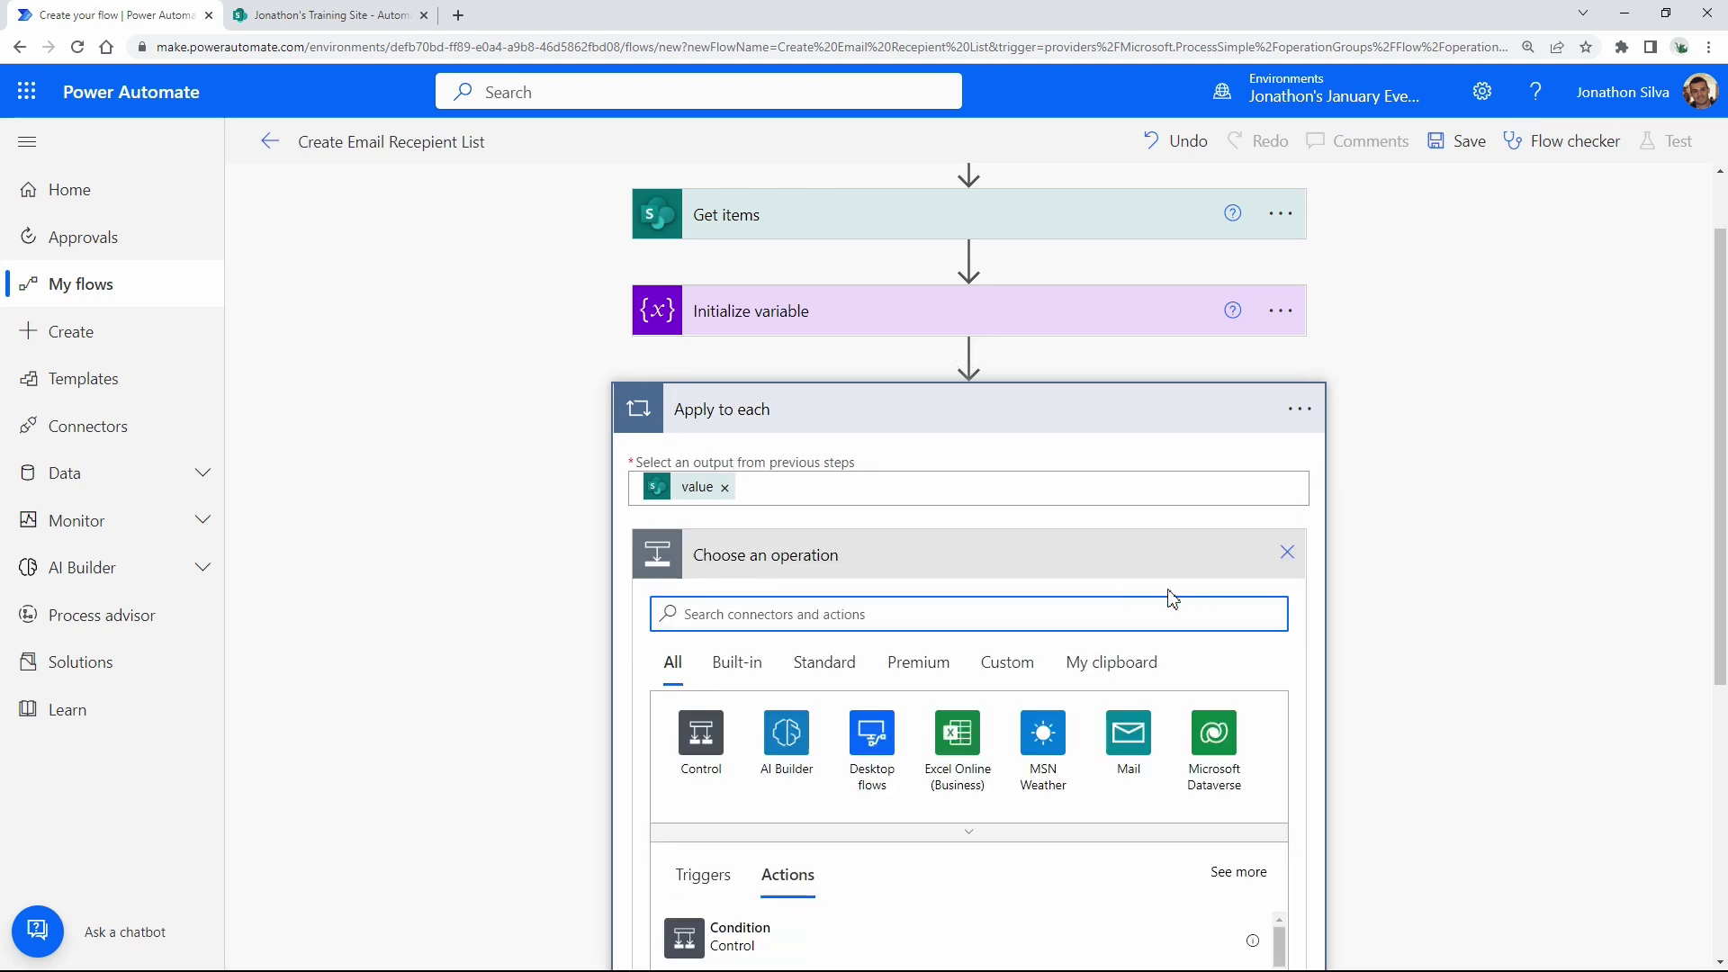
pyautogui.write('variable')
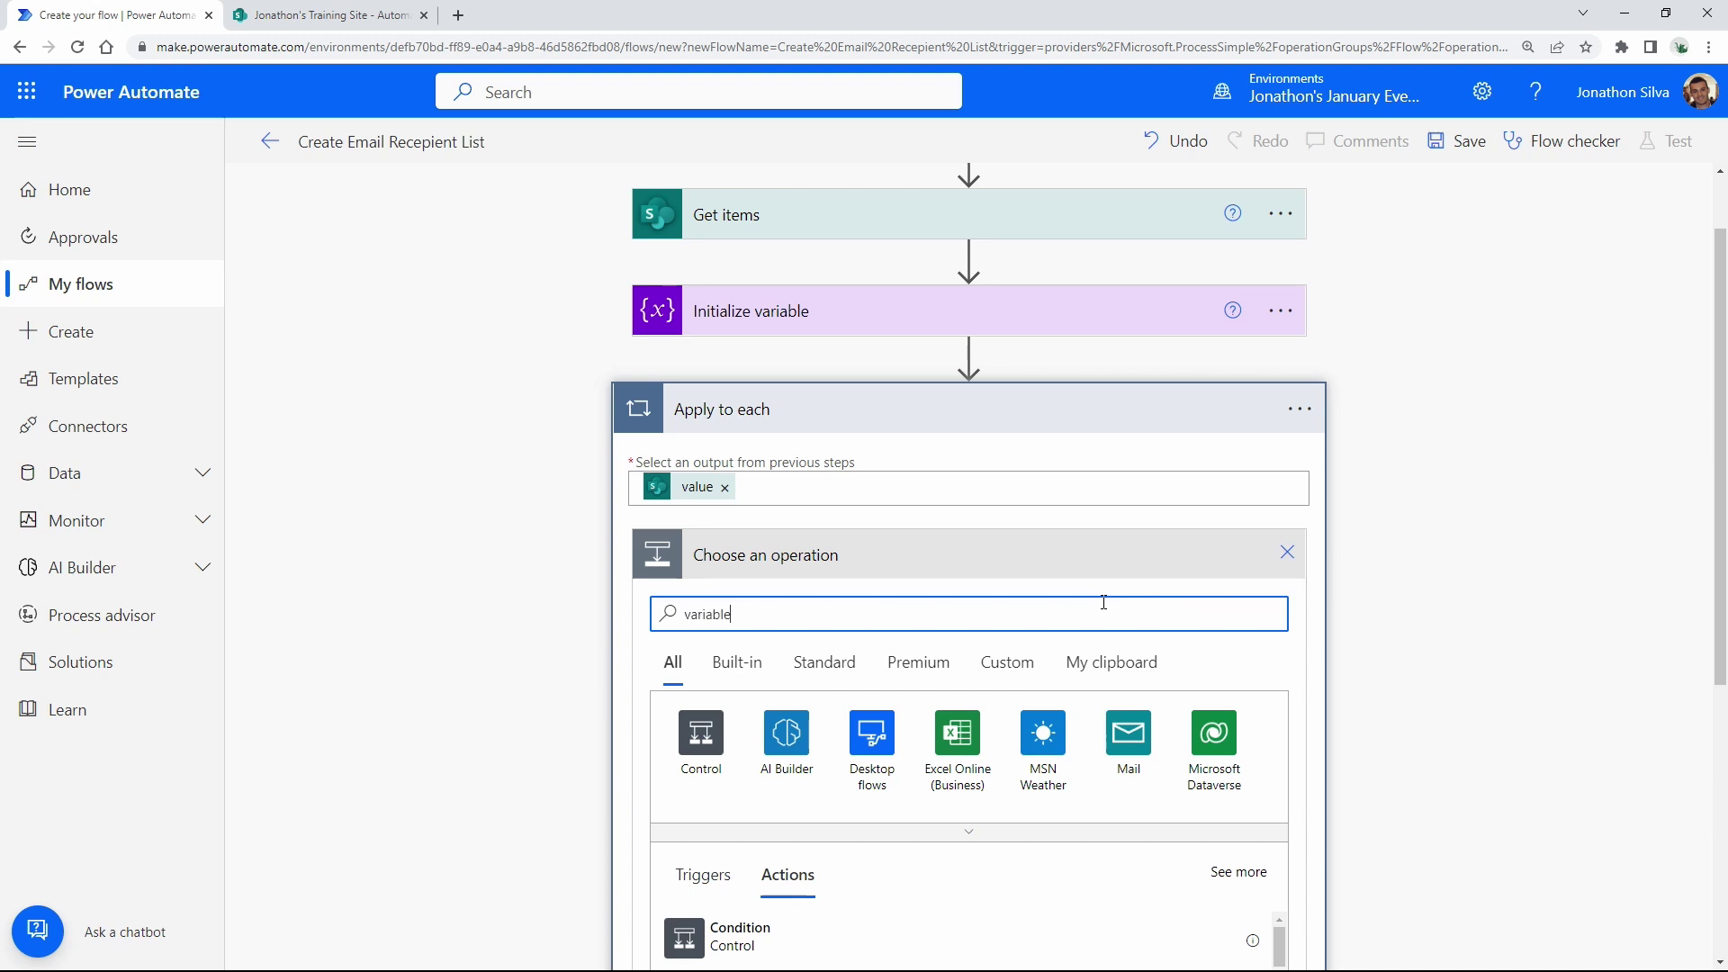
pyautogui.scroll(-3, 1349, 590)
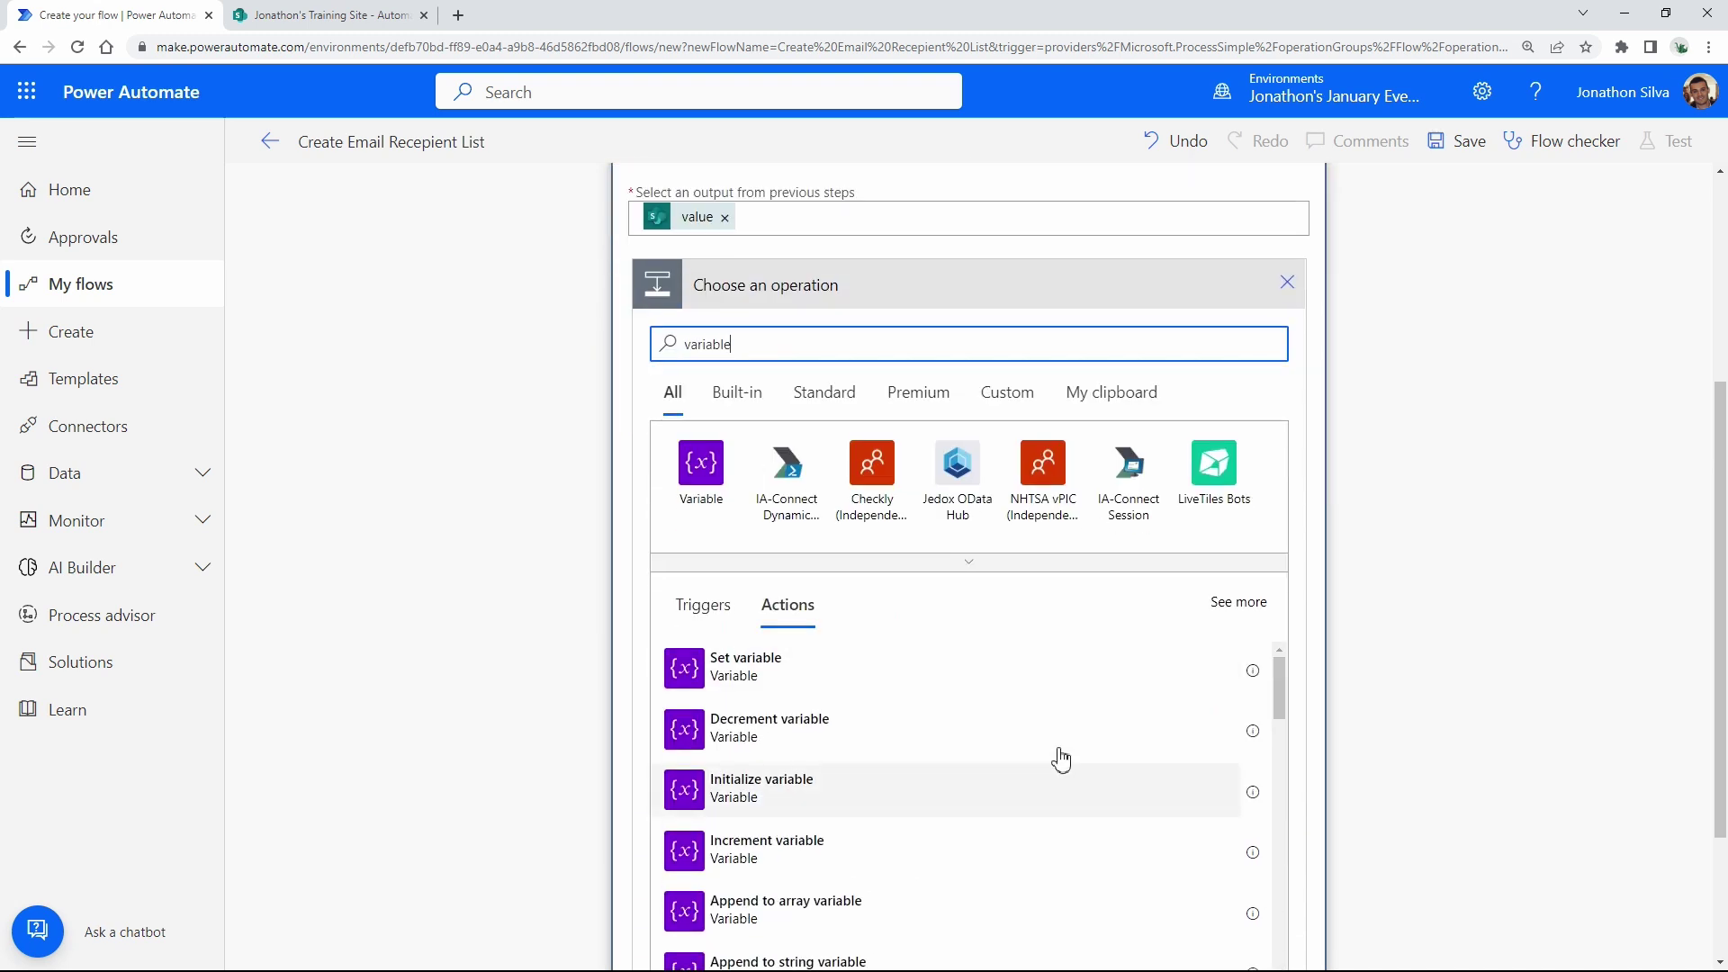
pyautogui.scroll(-2, 1248, 722)
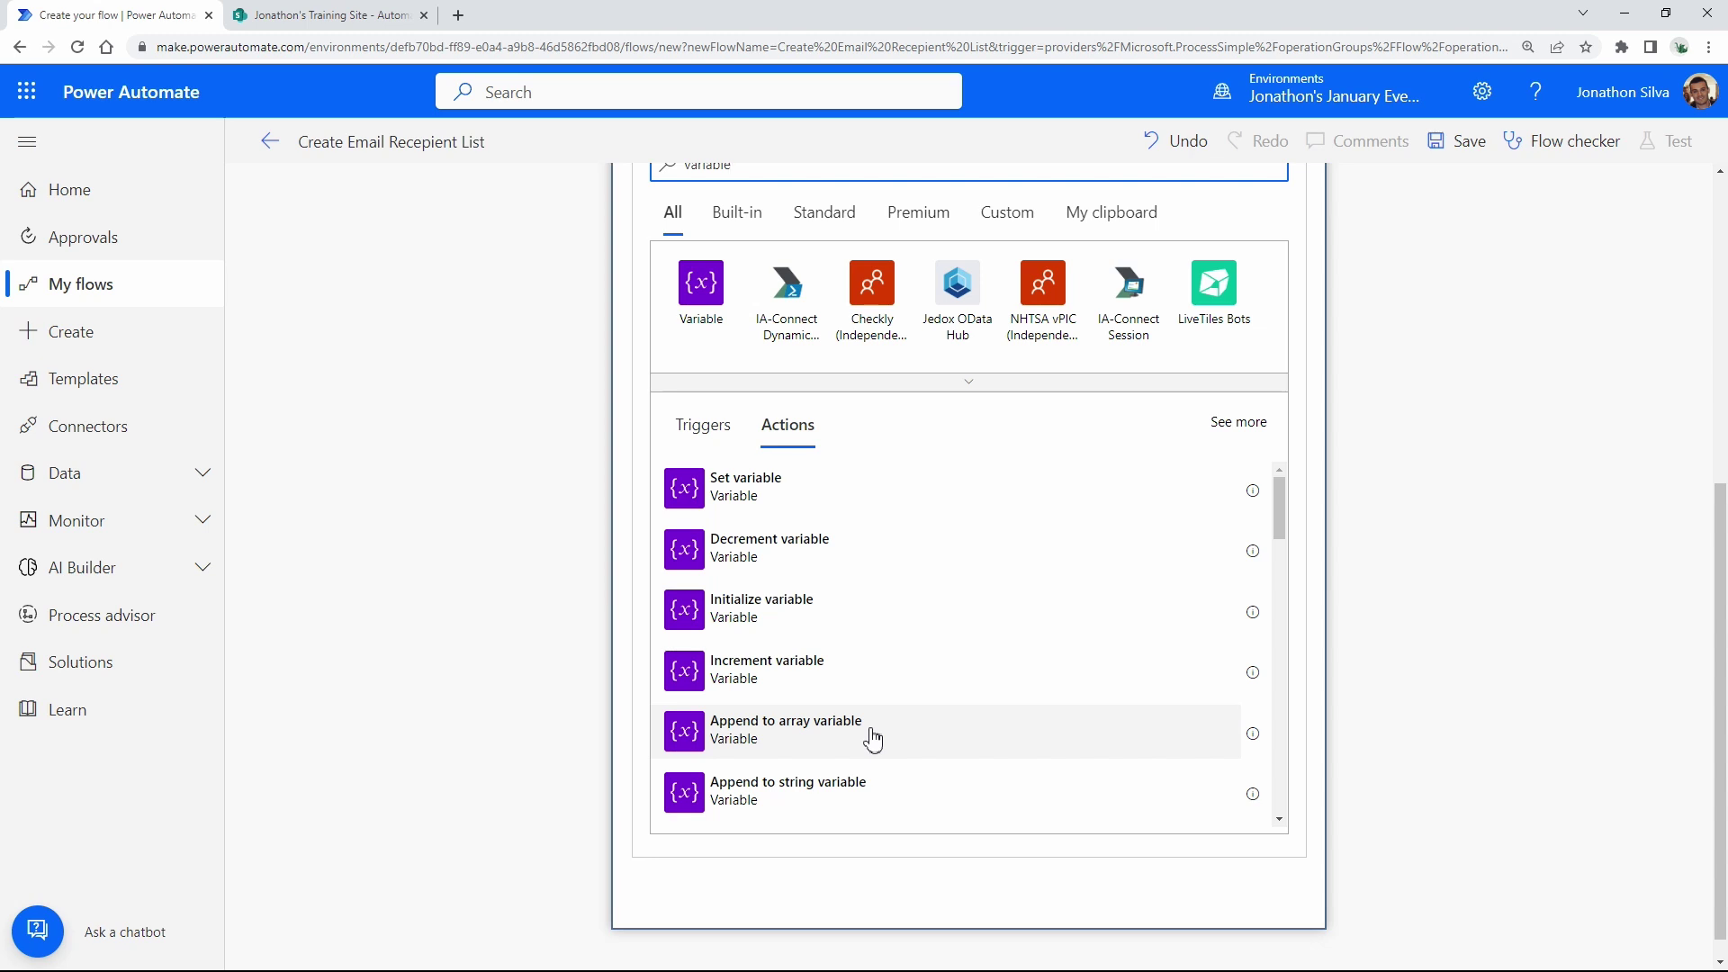
pyautogui.click(872, 738)
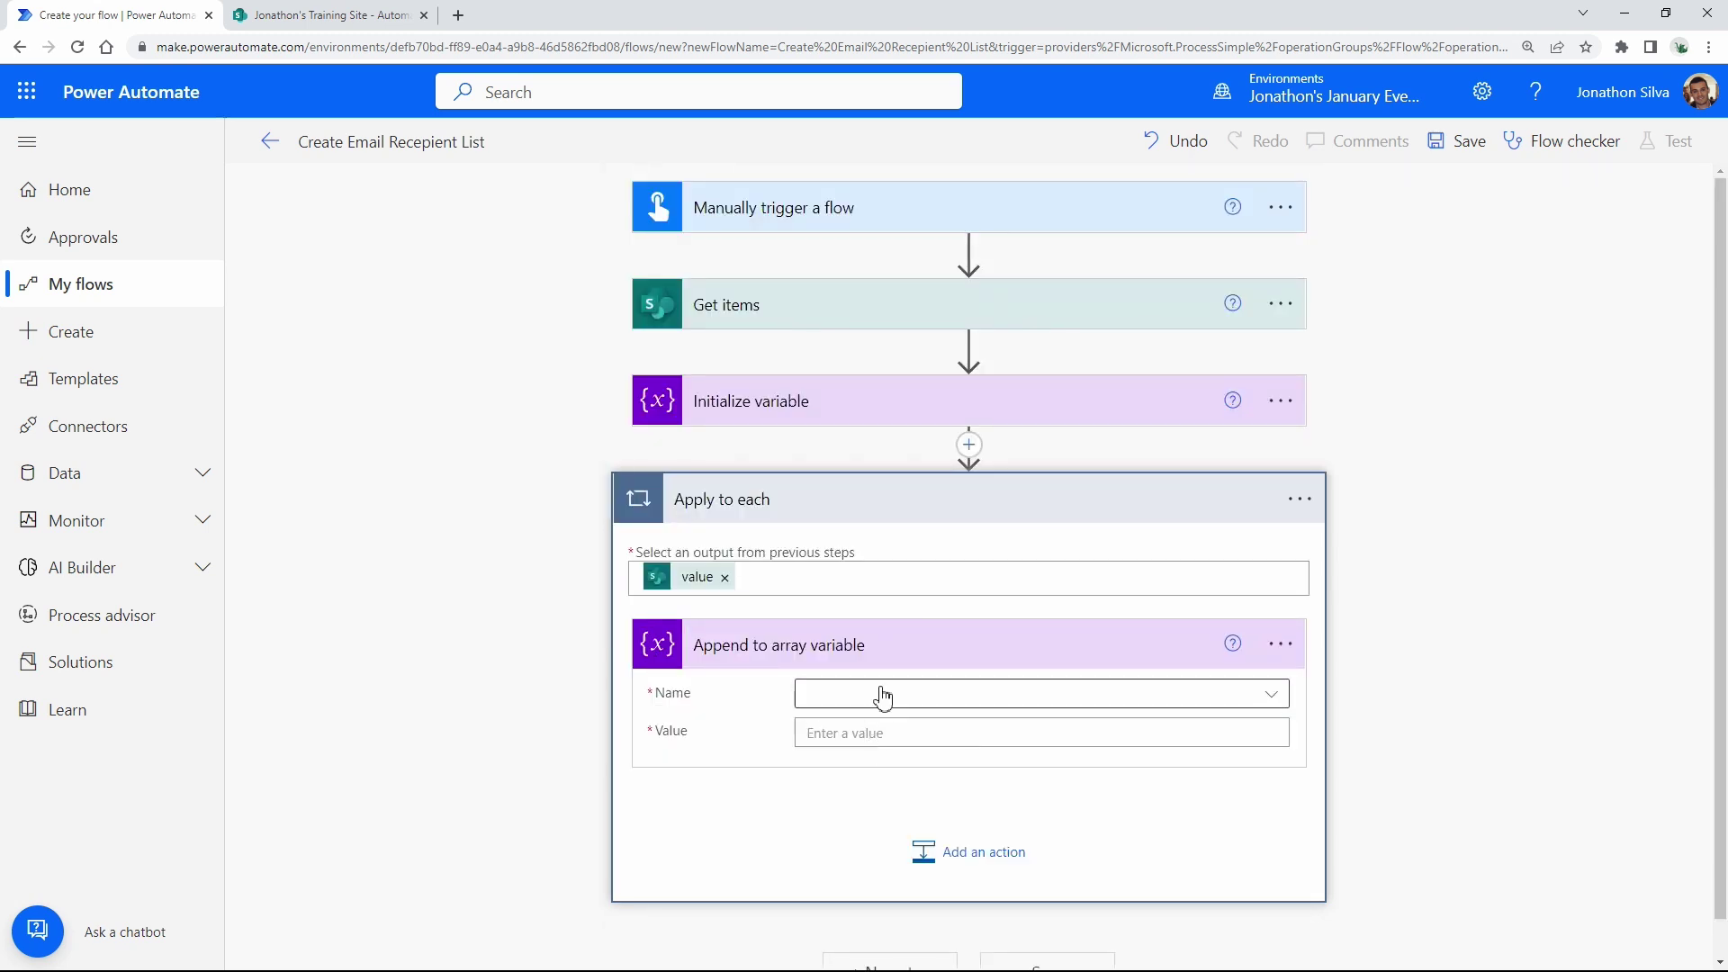
# Set the append's Name to var_Email Array and its Value to the Email dynamic content.
pyautogui.click(753, 412)
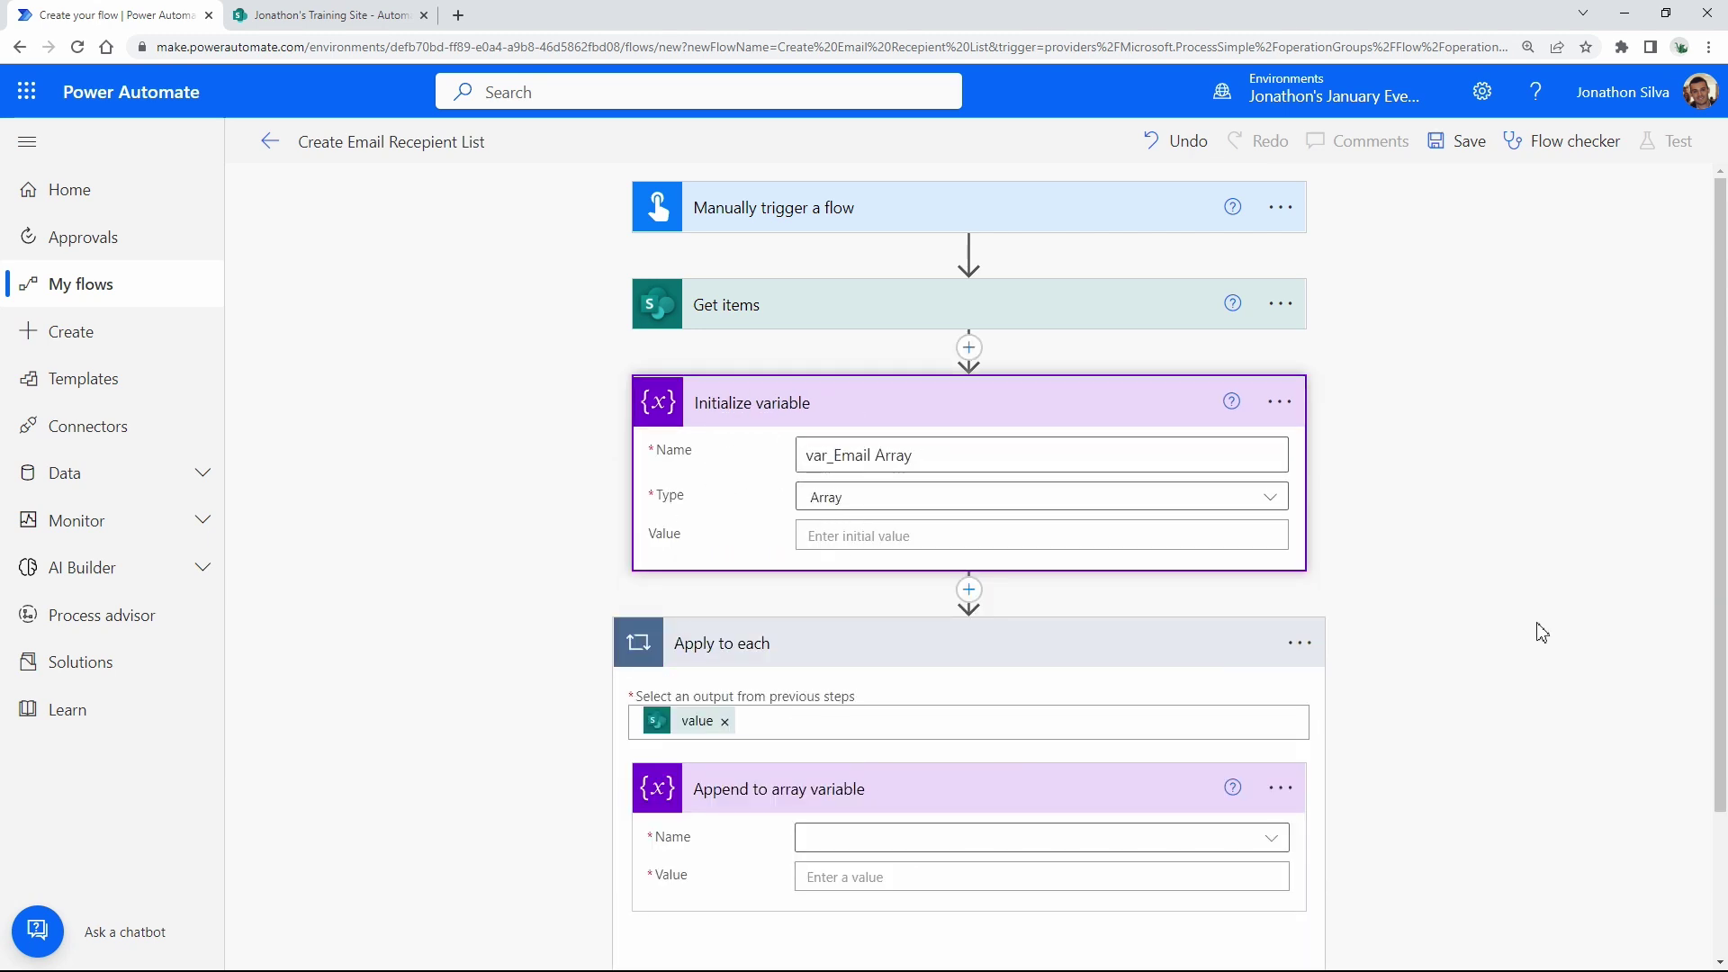
pyautogui.scroll(-2, 1440, 630)
pyautogui.click(1127, 664)
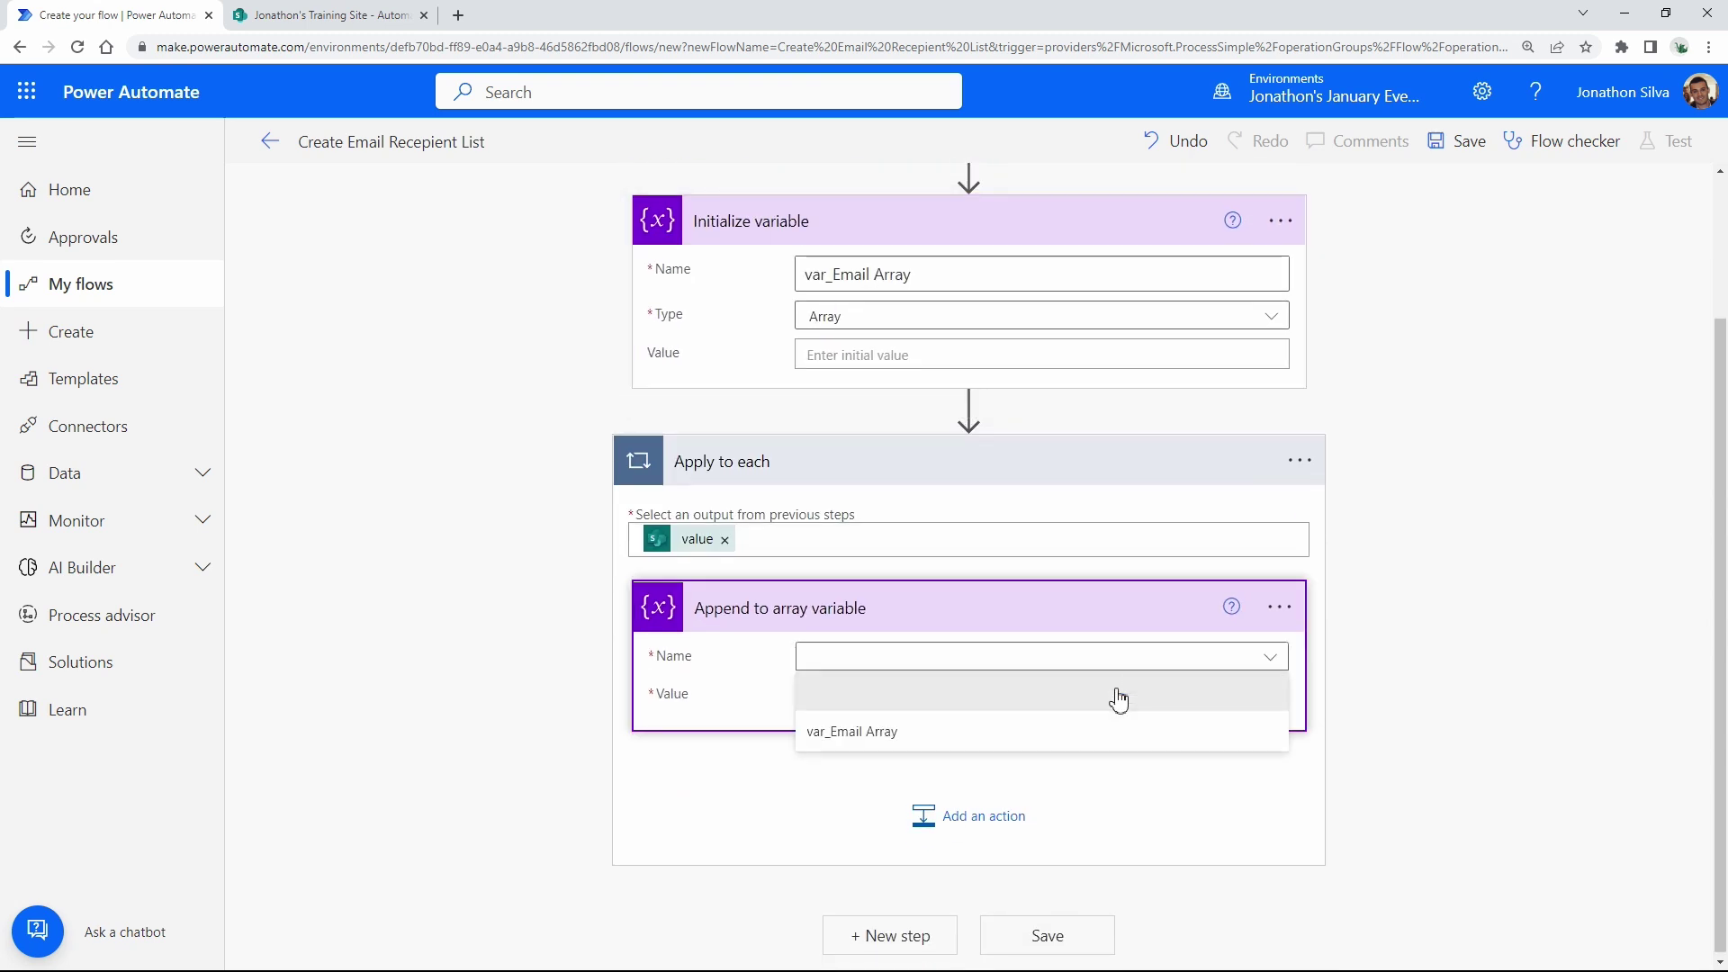
pyautogui.click(887, 736)
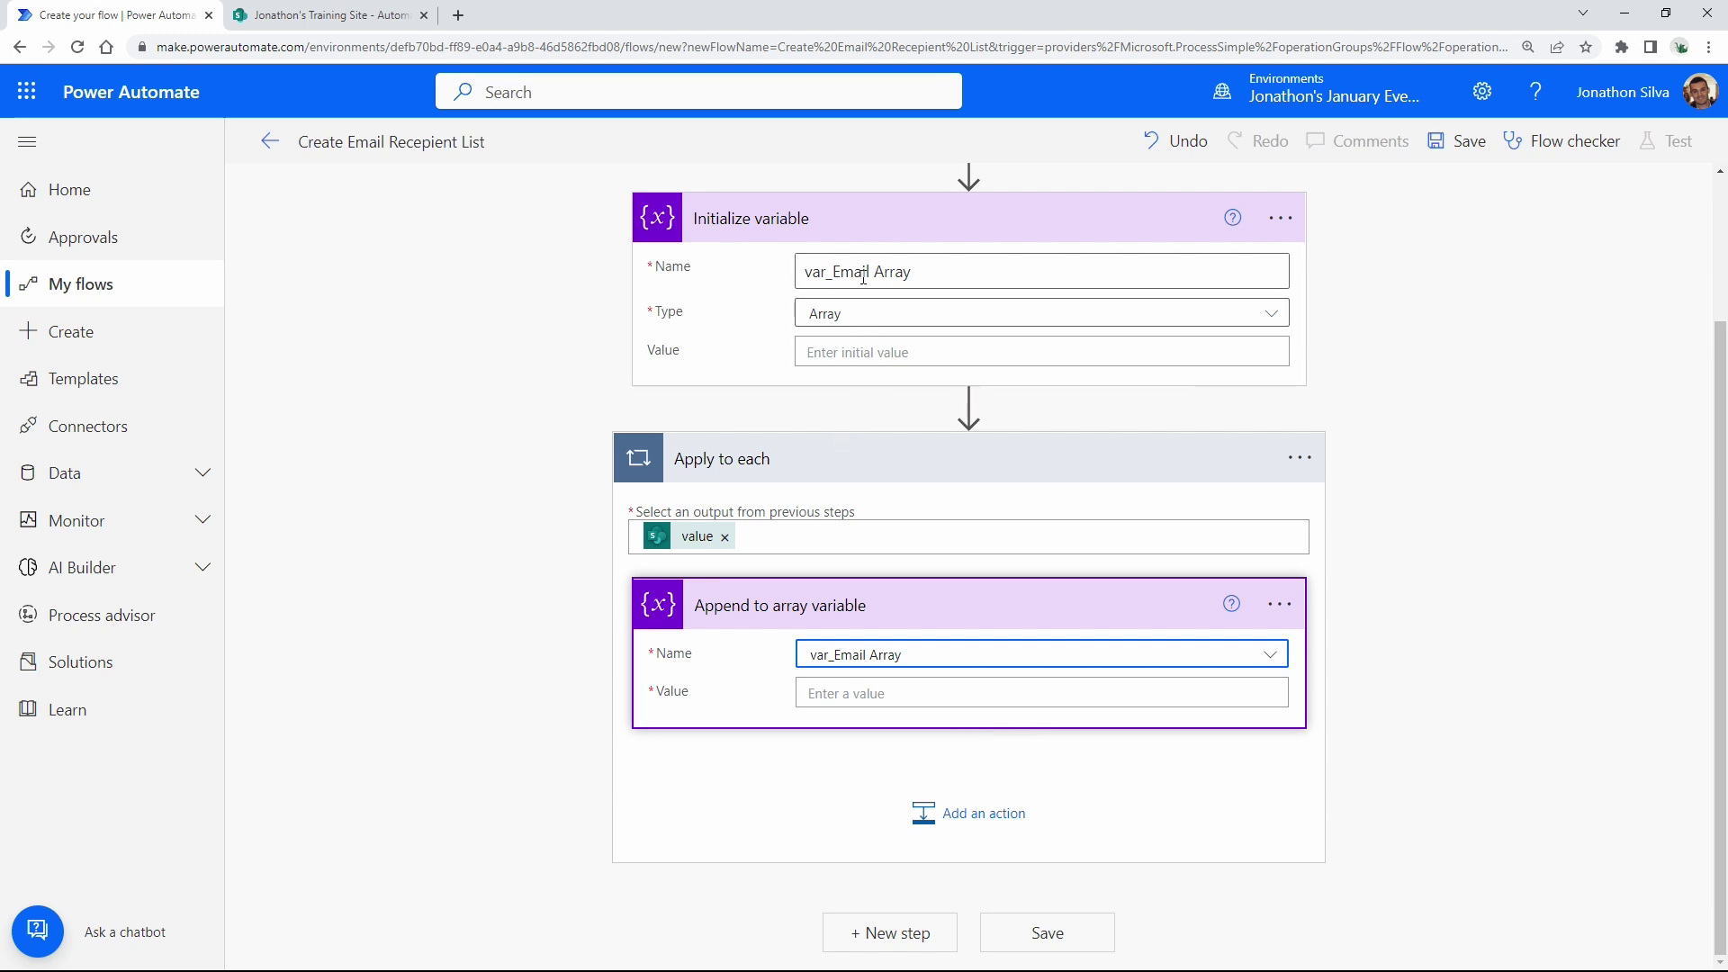
pyautogui.click(957, 692)
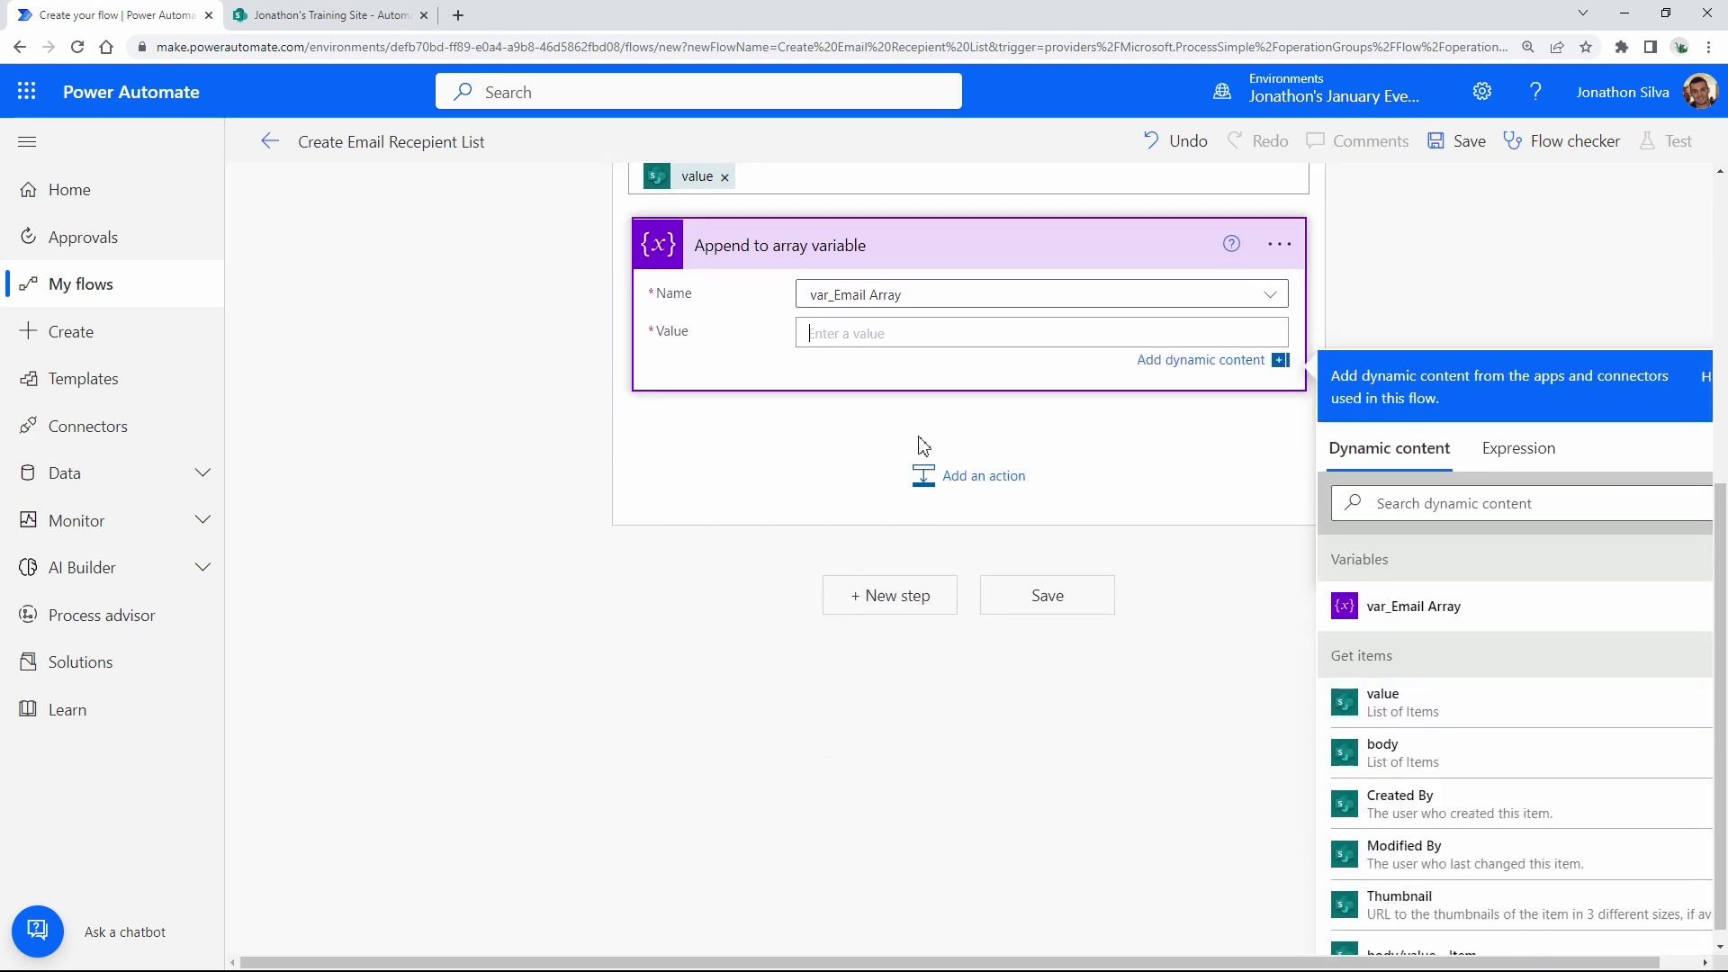
pyautogui.scroll(-4, 1500, 725)
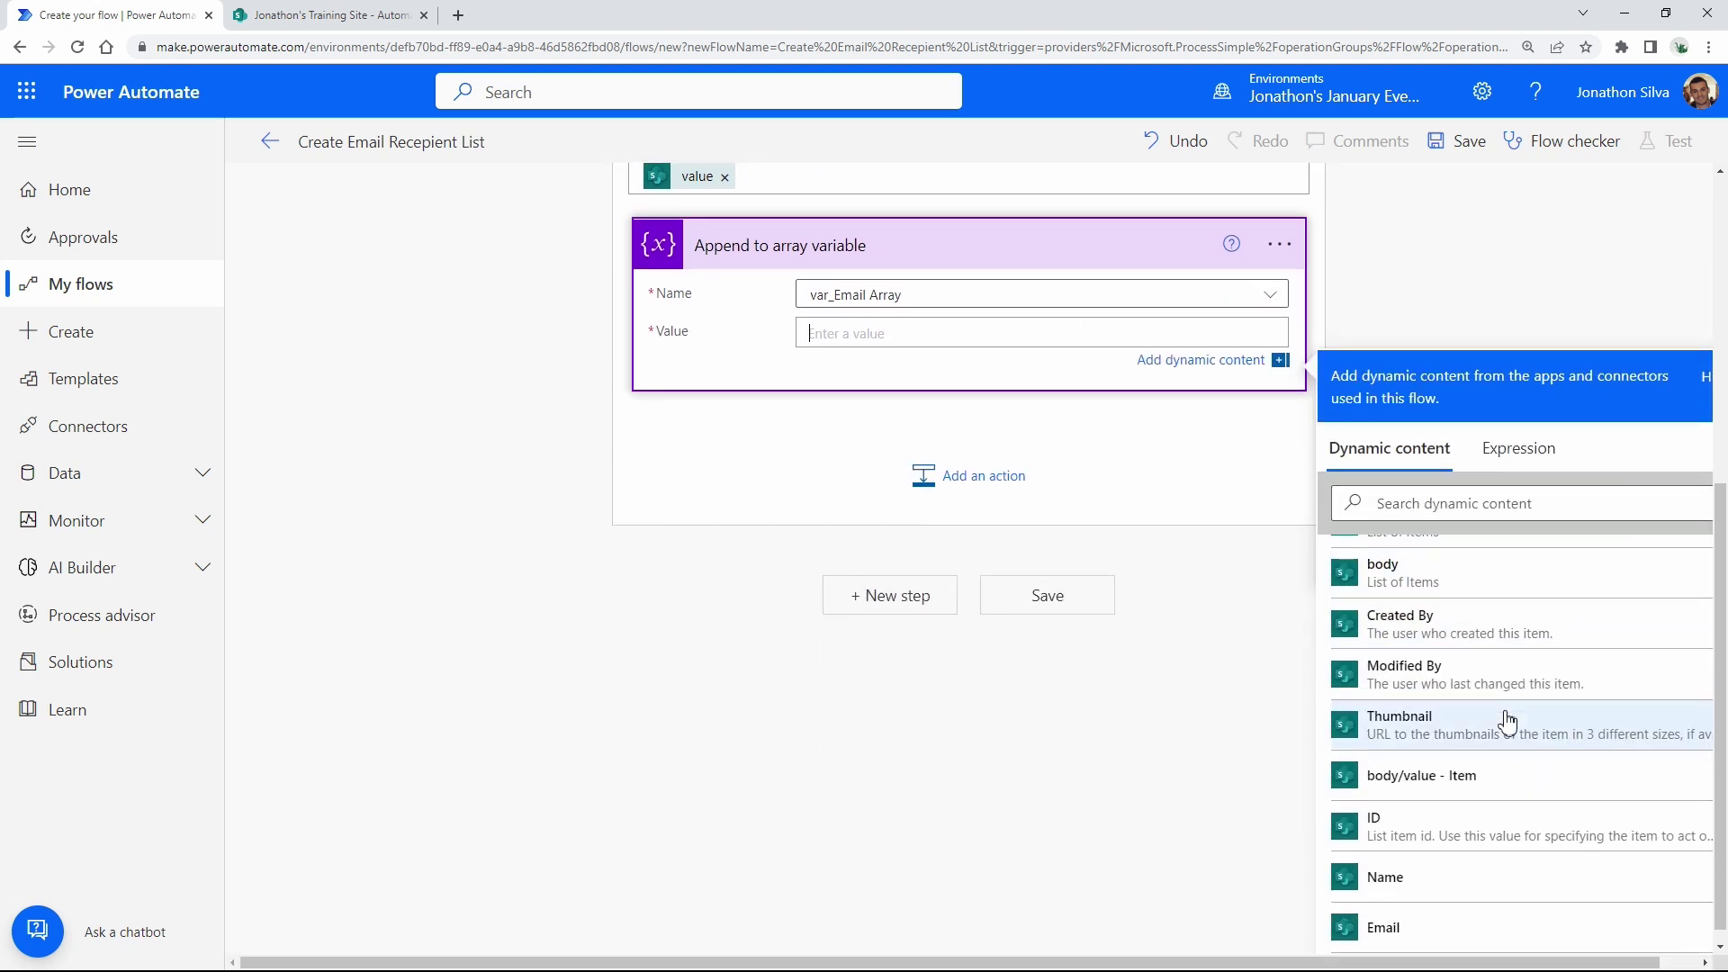
pyautogui.click(1410, 762)
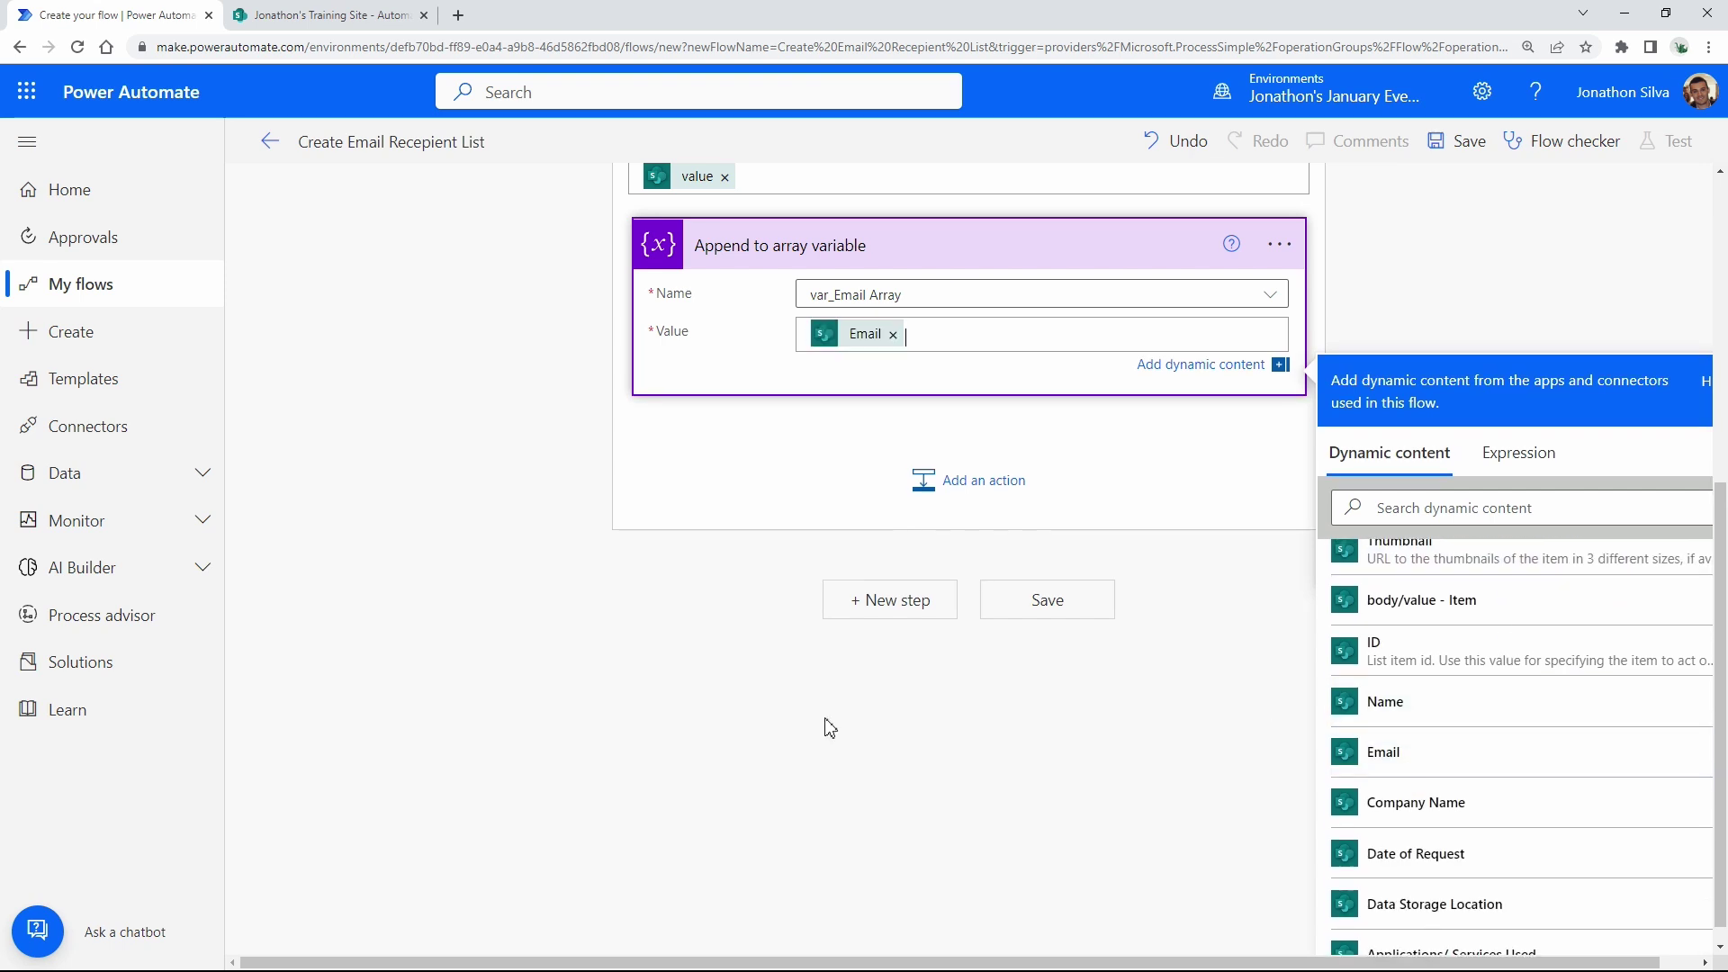
pyautogui.click(681, 731)
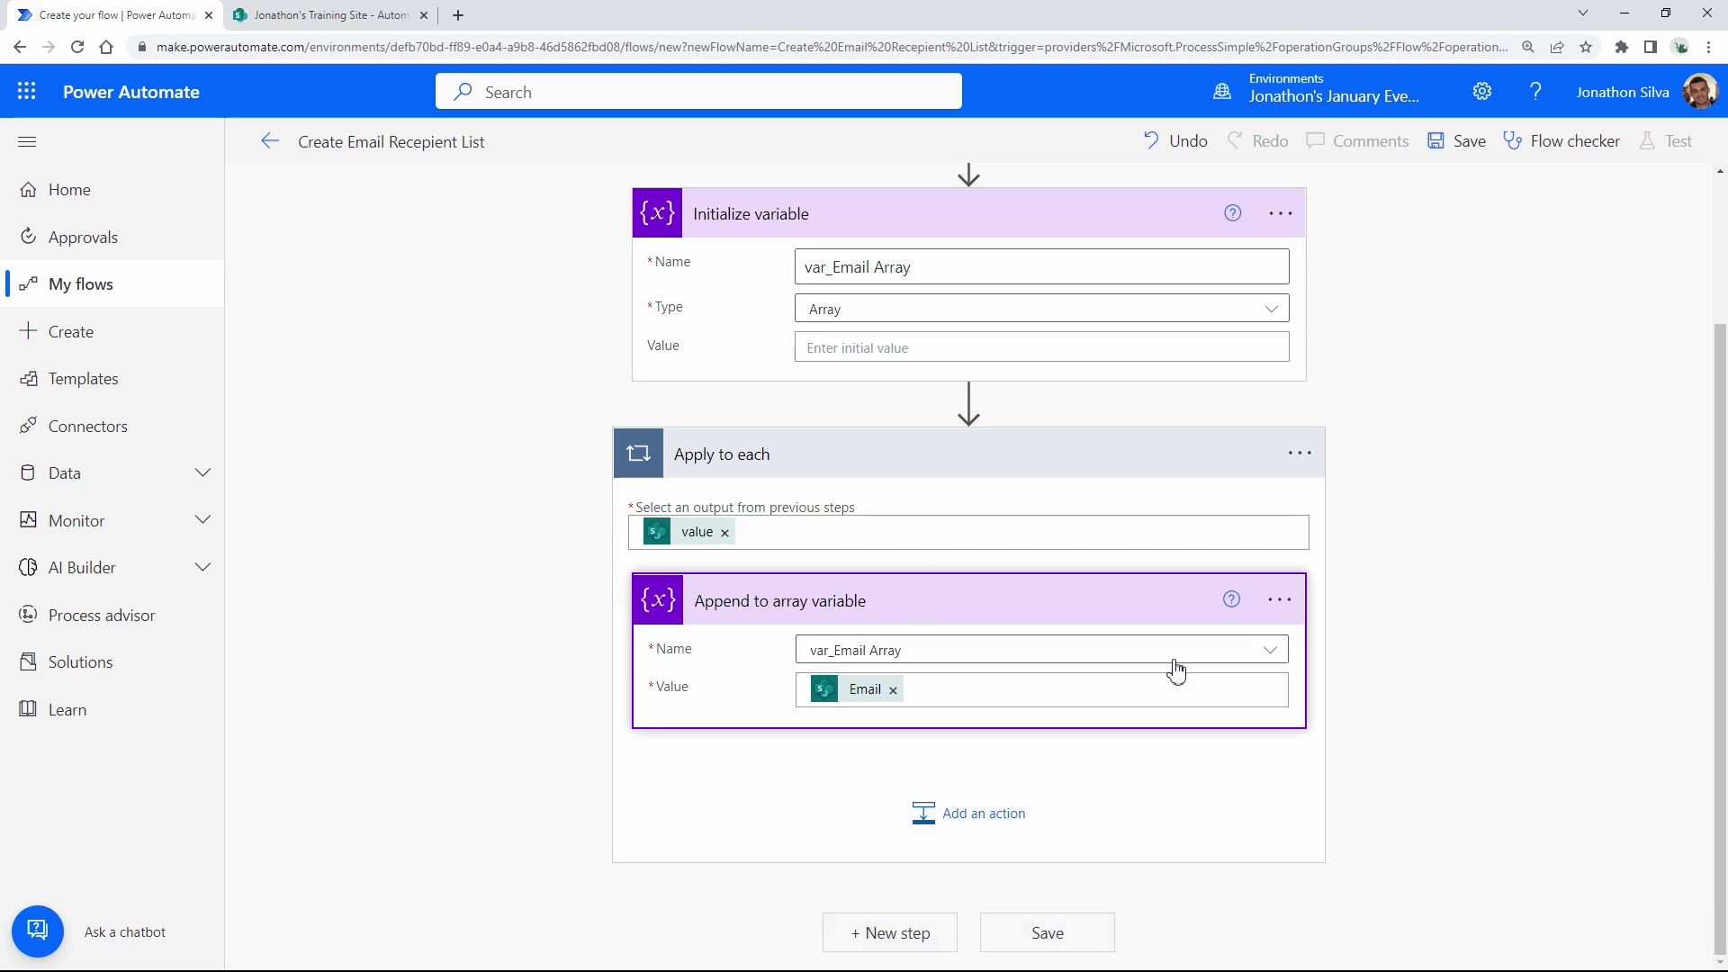
# Add a Join (Data Operation) step after the Apply to each loop.
pyautogui.click(892, 943)
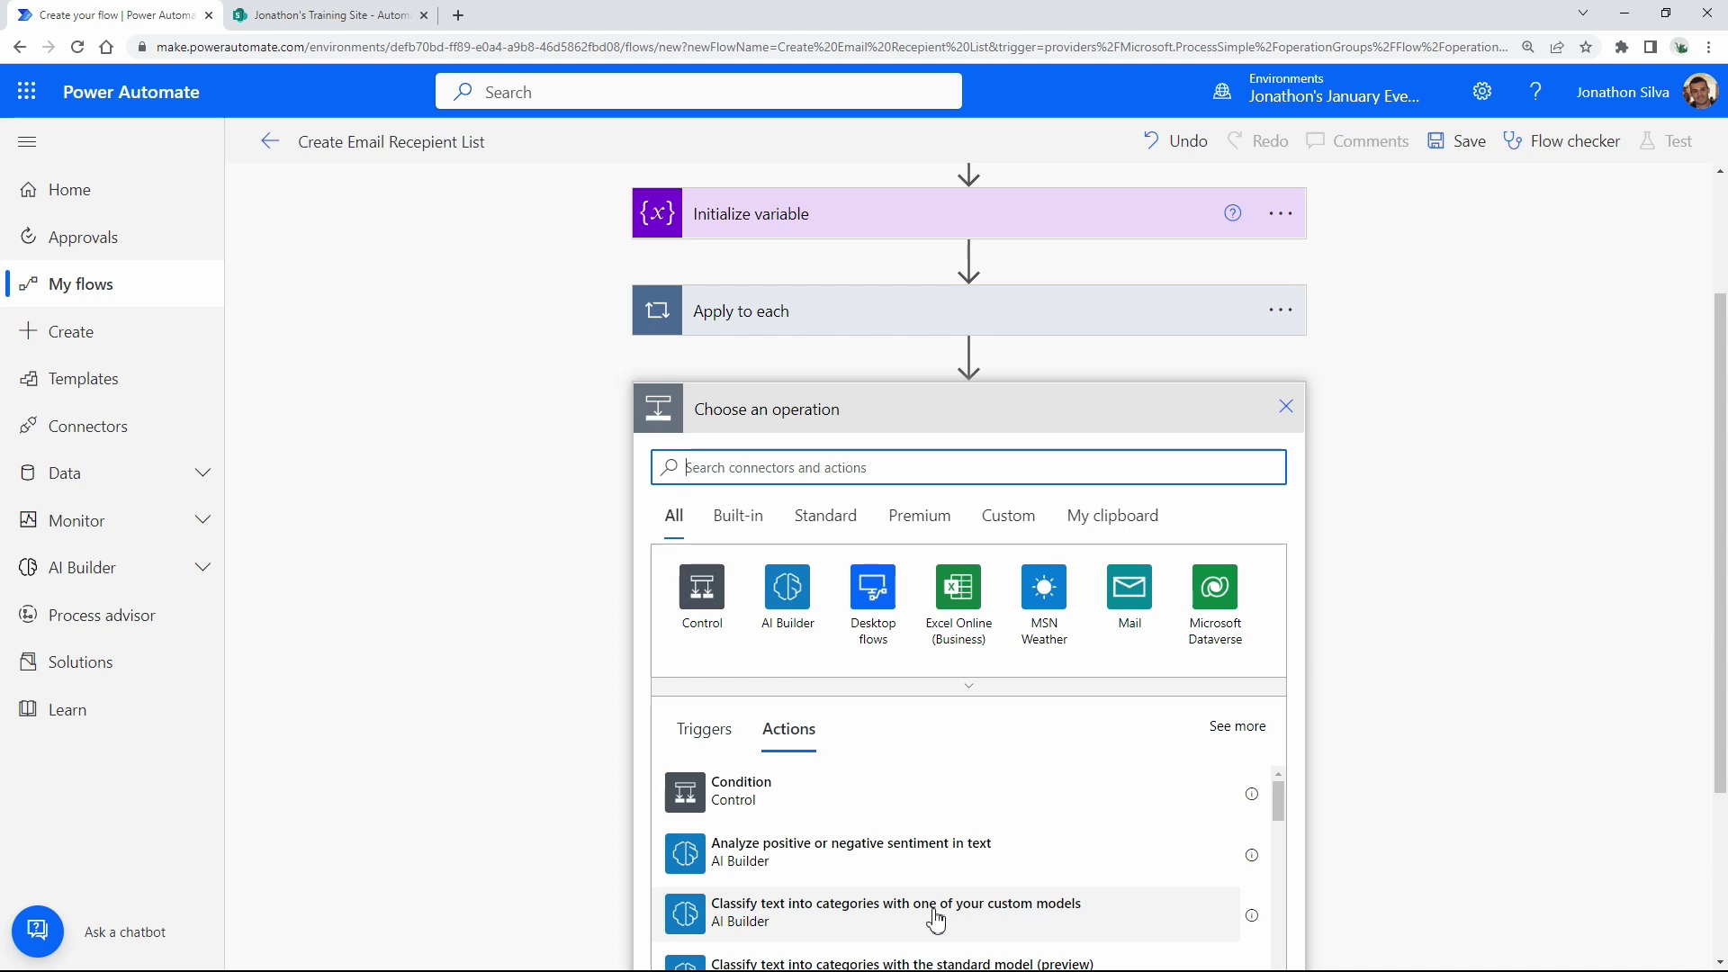
pyautogui.write('i')
pyautogui.write('oin')
pyautogui.scroll(-1, 1464, 567)
pyautogui.scroll(-2, 1458, 562)
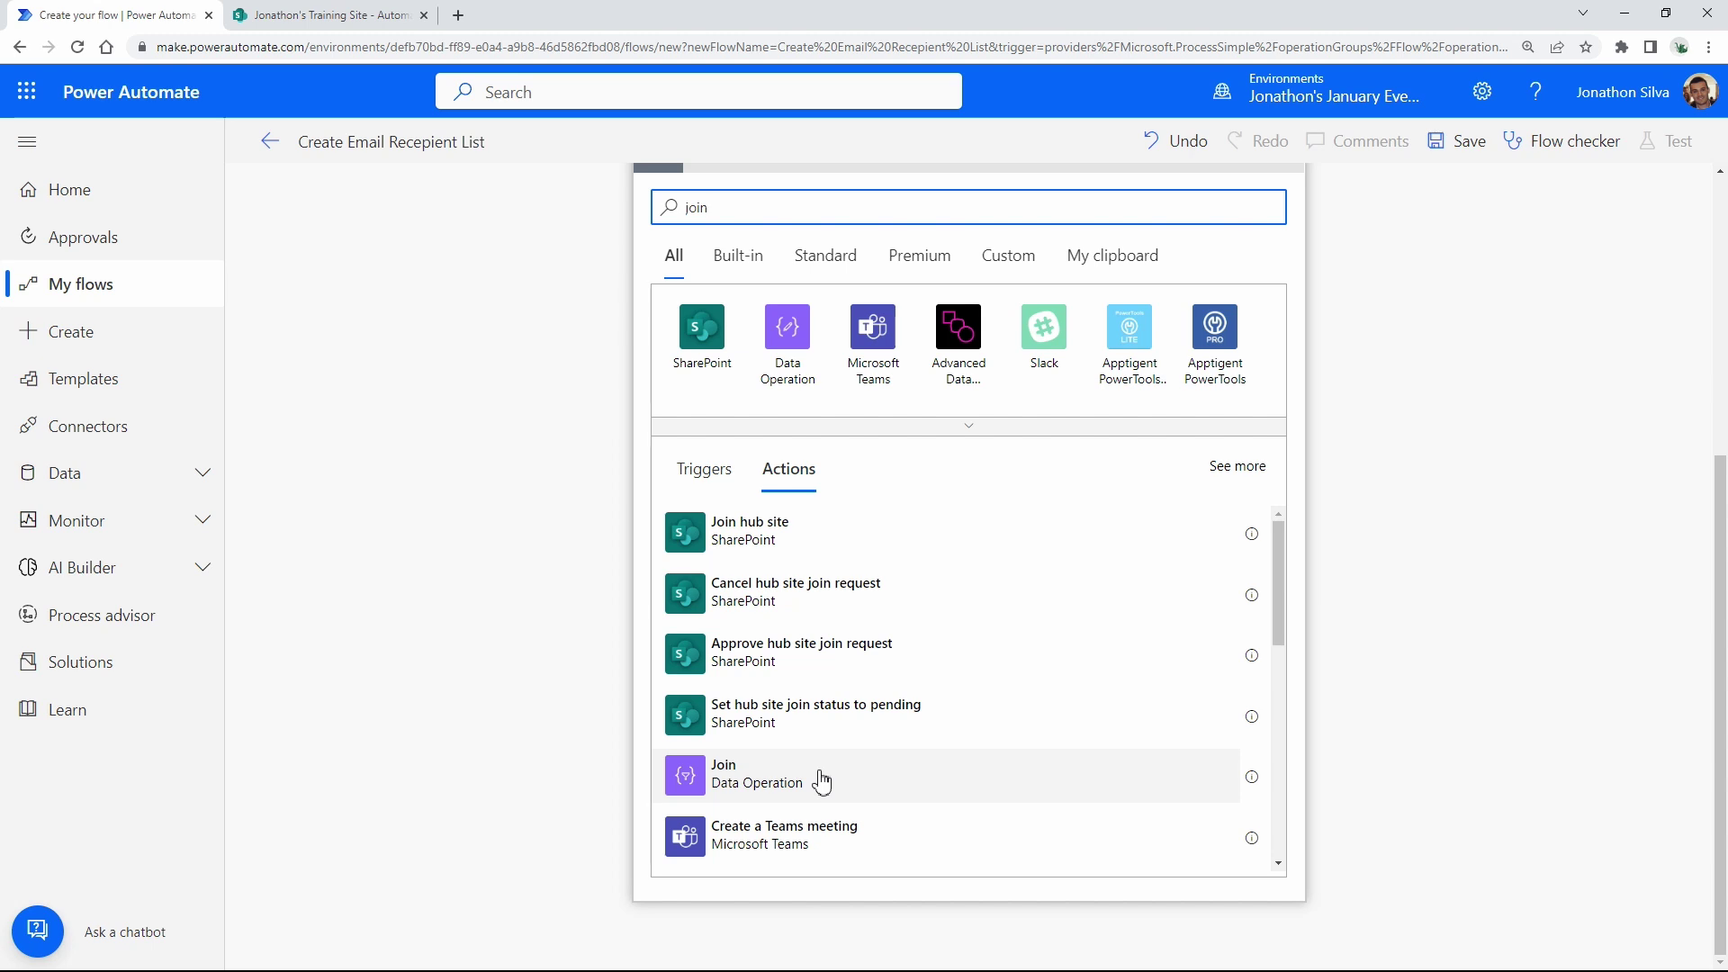
pyautogui.click(822, 783)
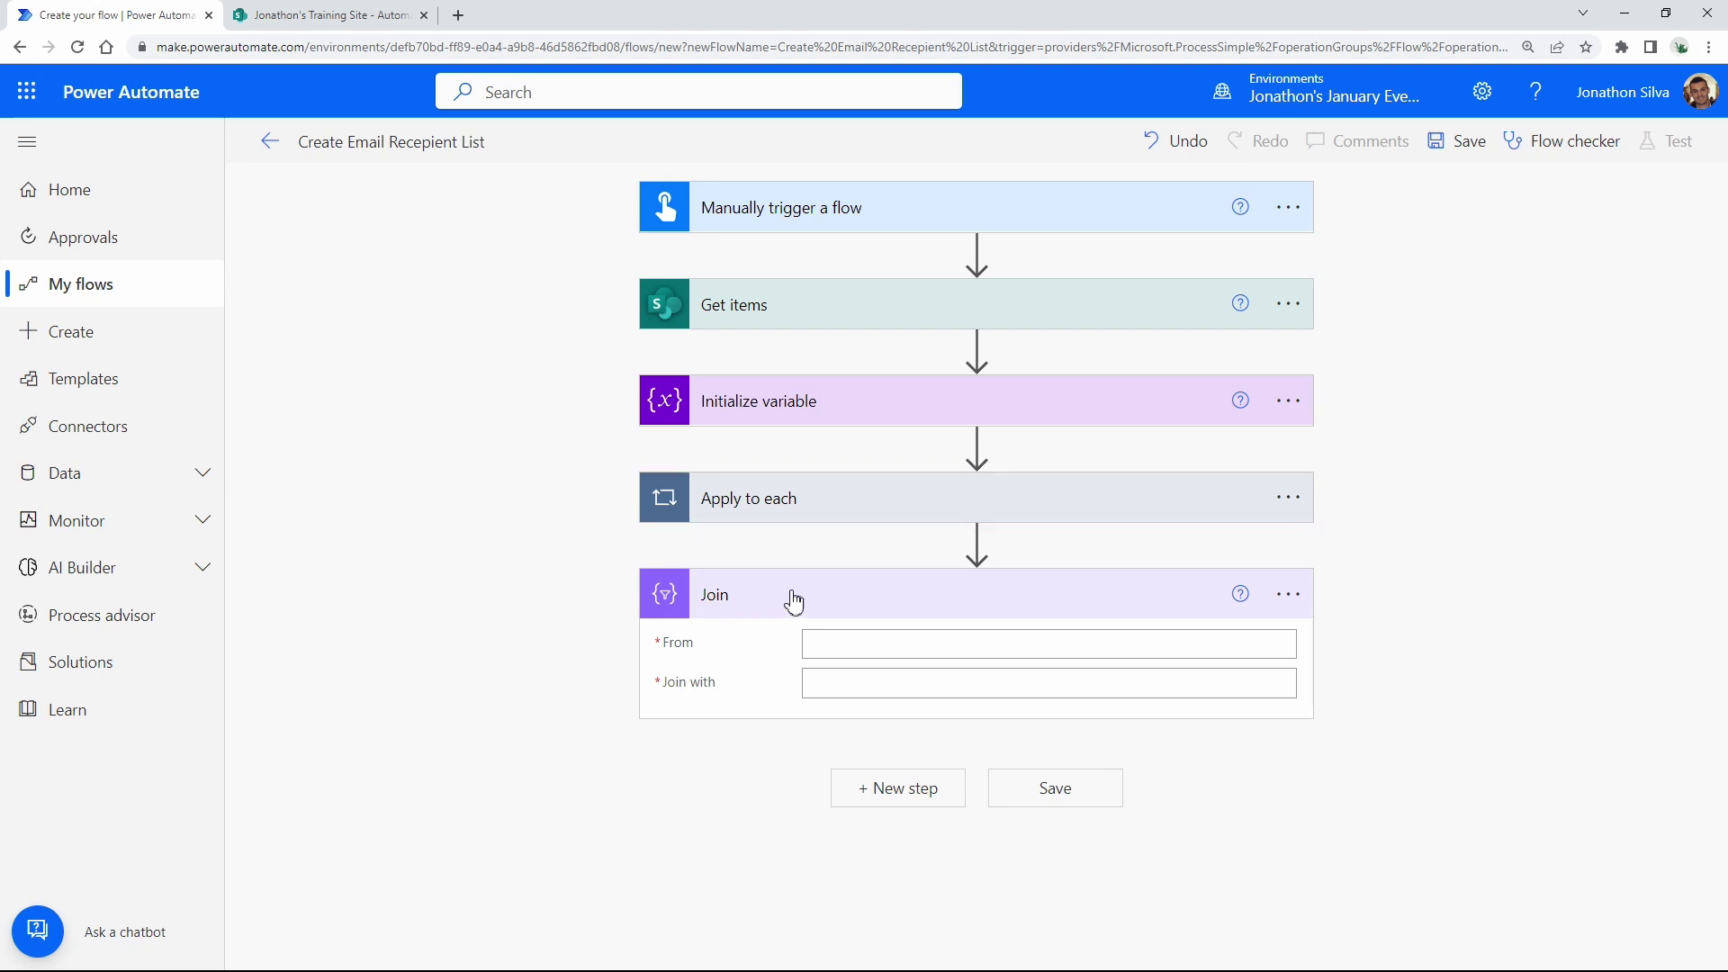
# Set the Join's From field to the var_Email Array variable.
pyautogui.click(824, 507)
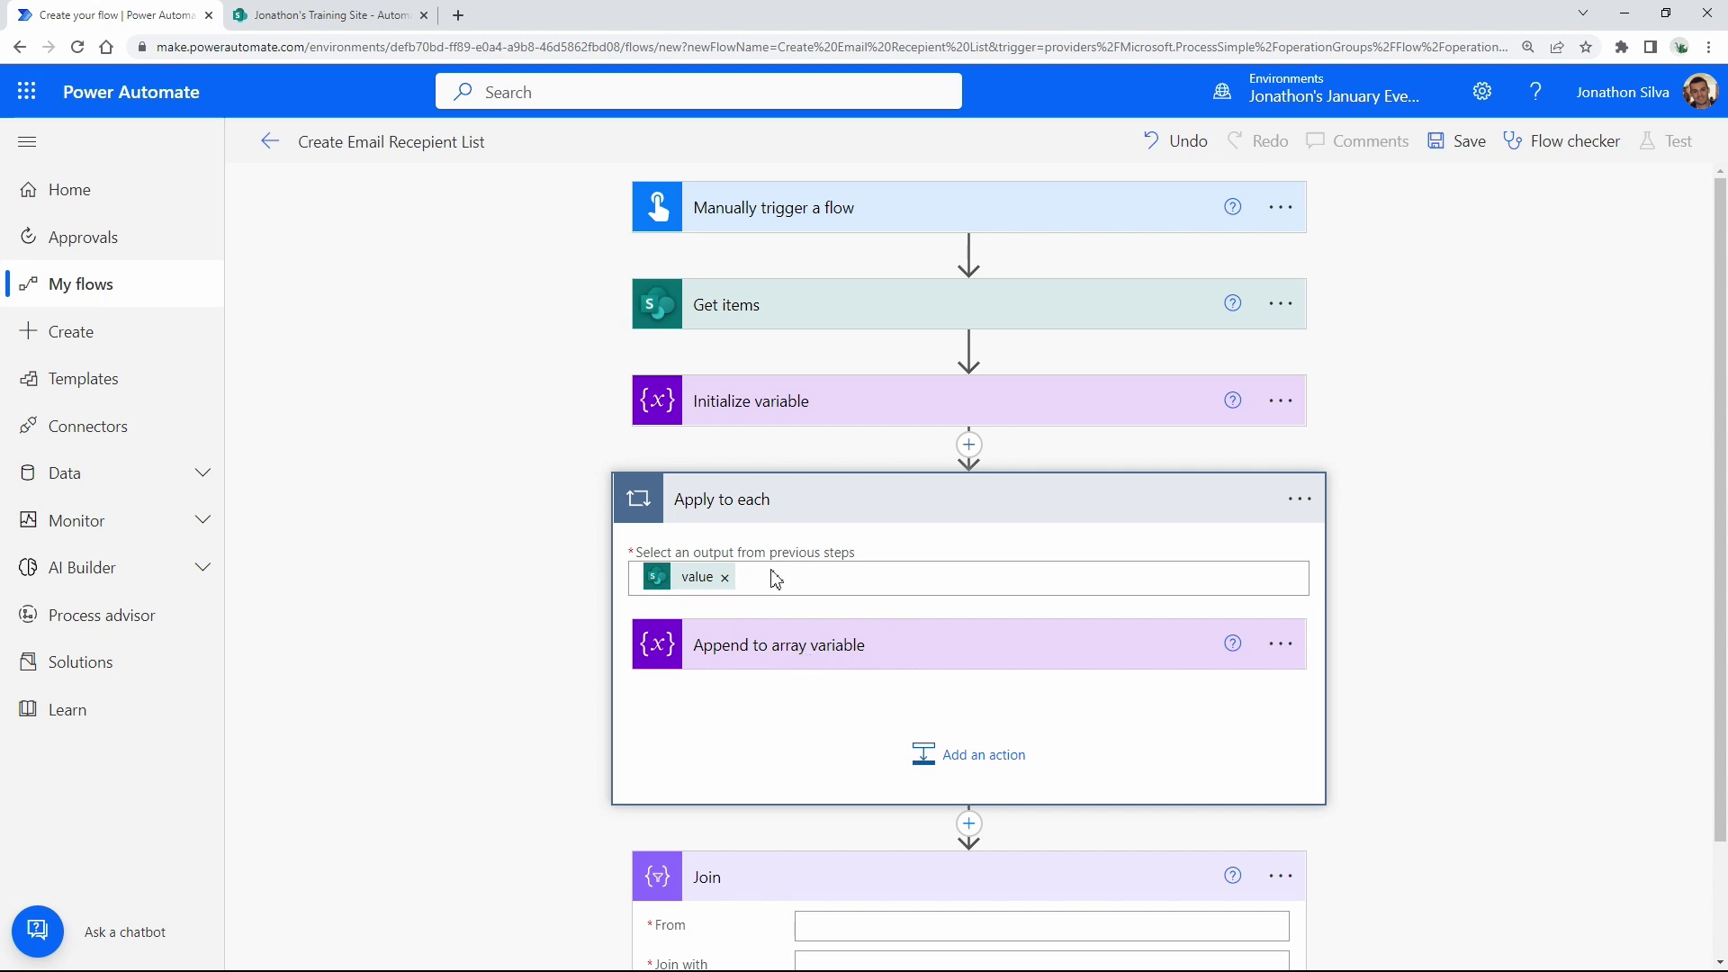
pyautogui.click(882, 508)
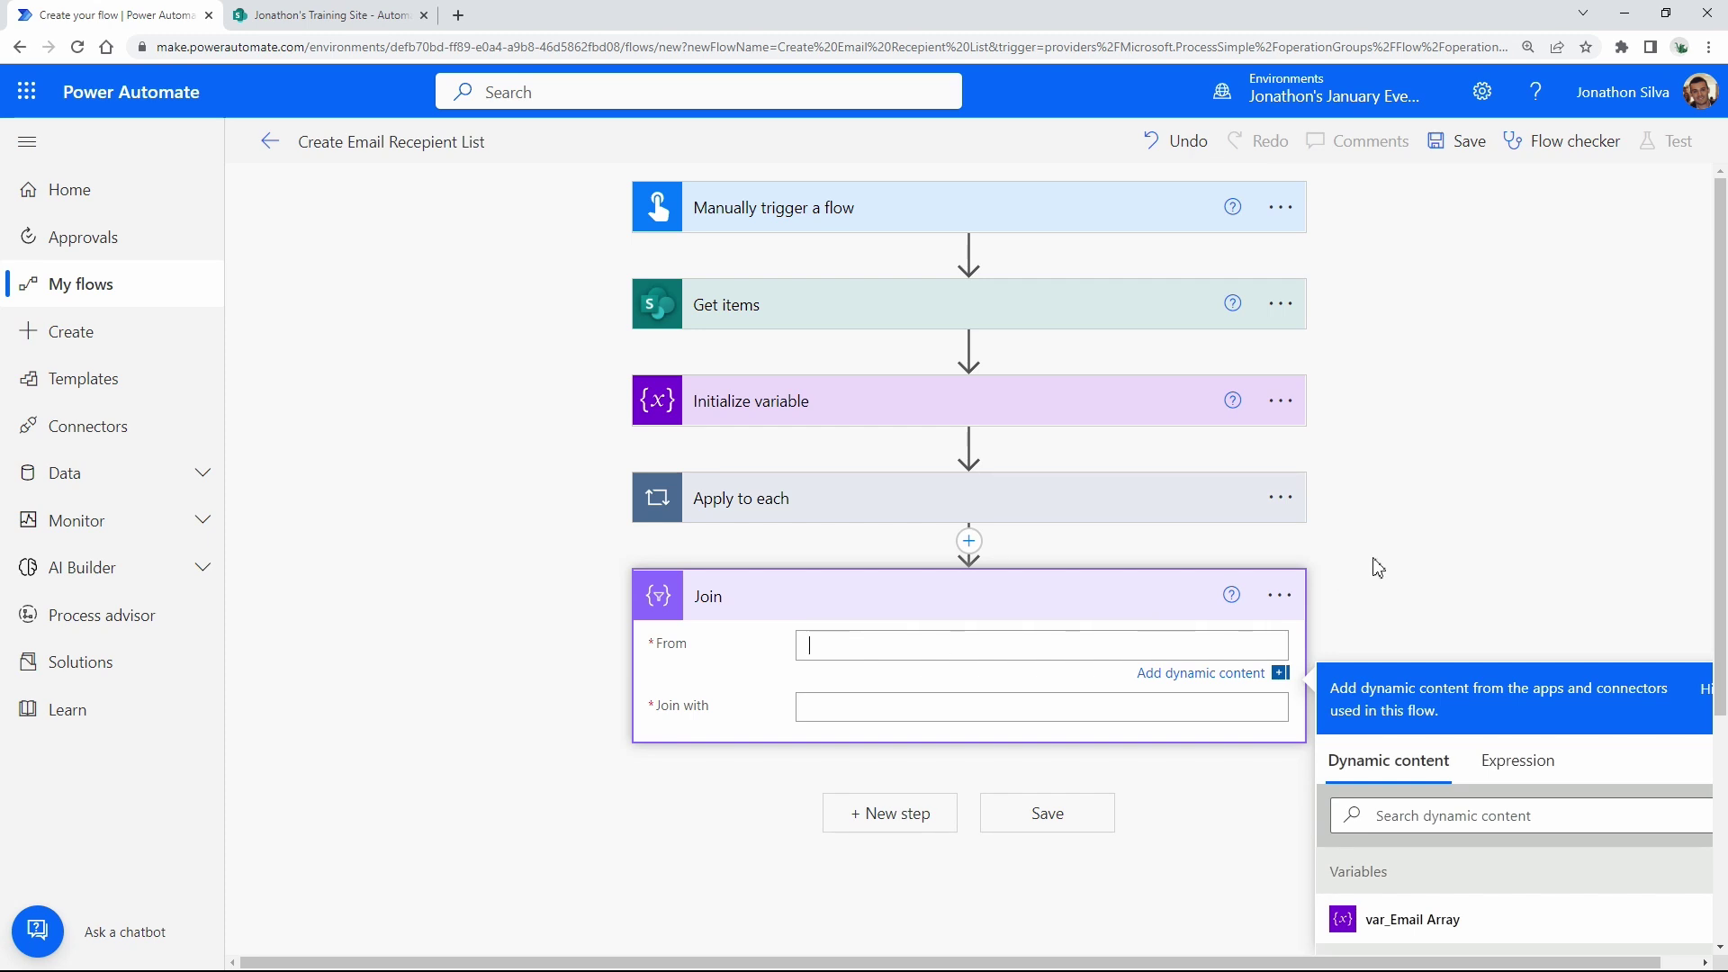
pyautogui.scroll(-1, 1458, 494)
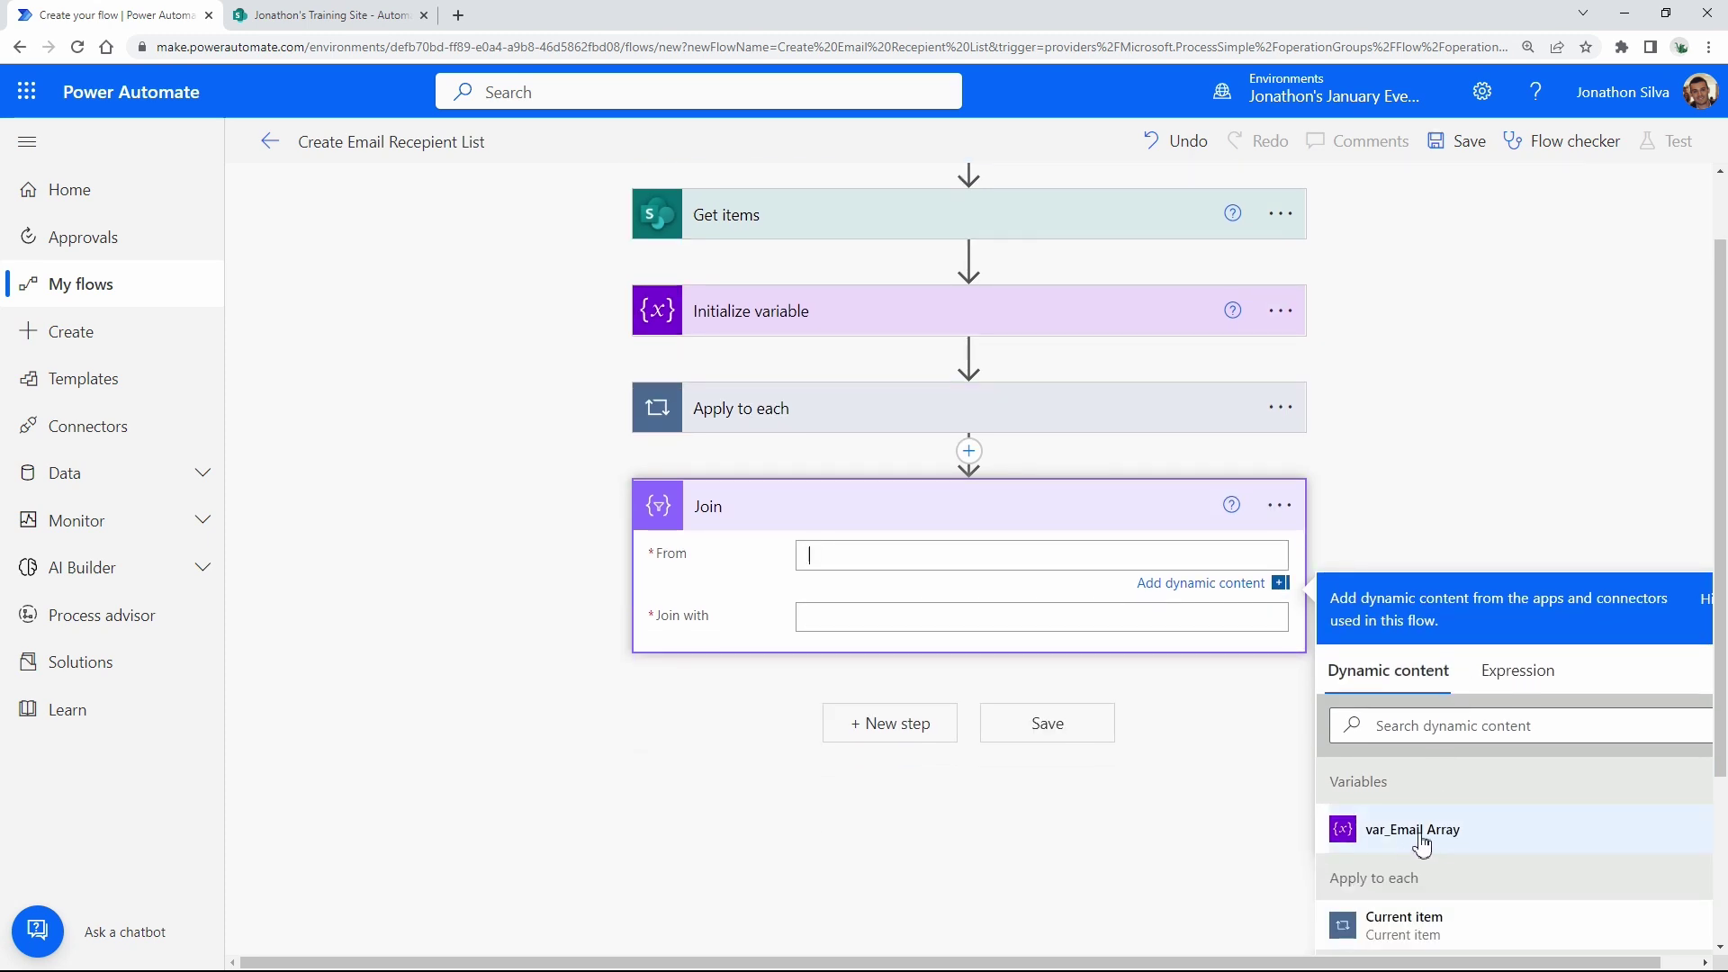
pyautogui.click(1421, 845)
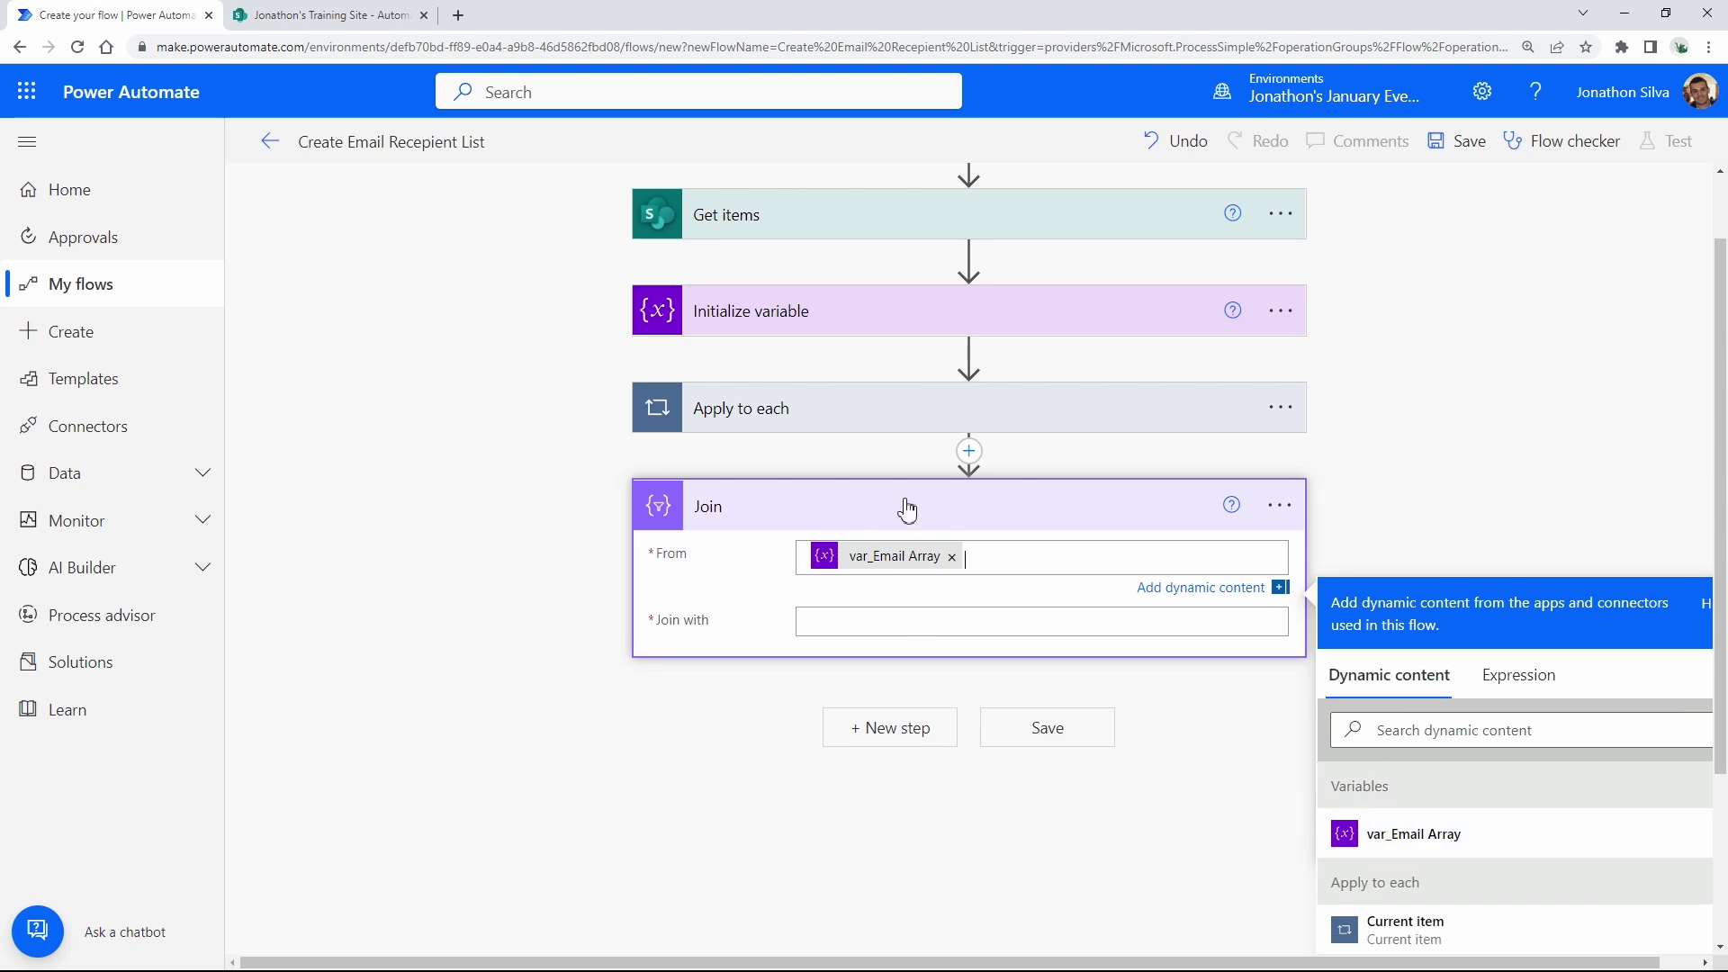
# Use a semicolon as the Join separator, then bring up the SharePoint Automation Request list.
pyautogui.click(861, 622)
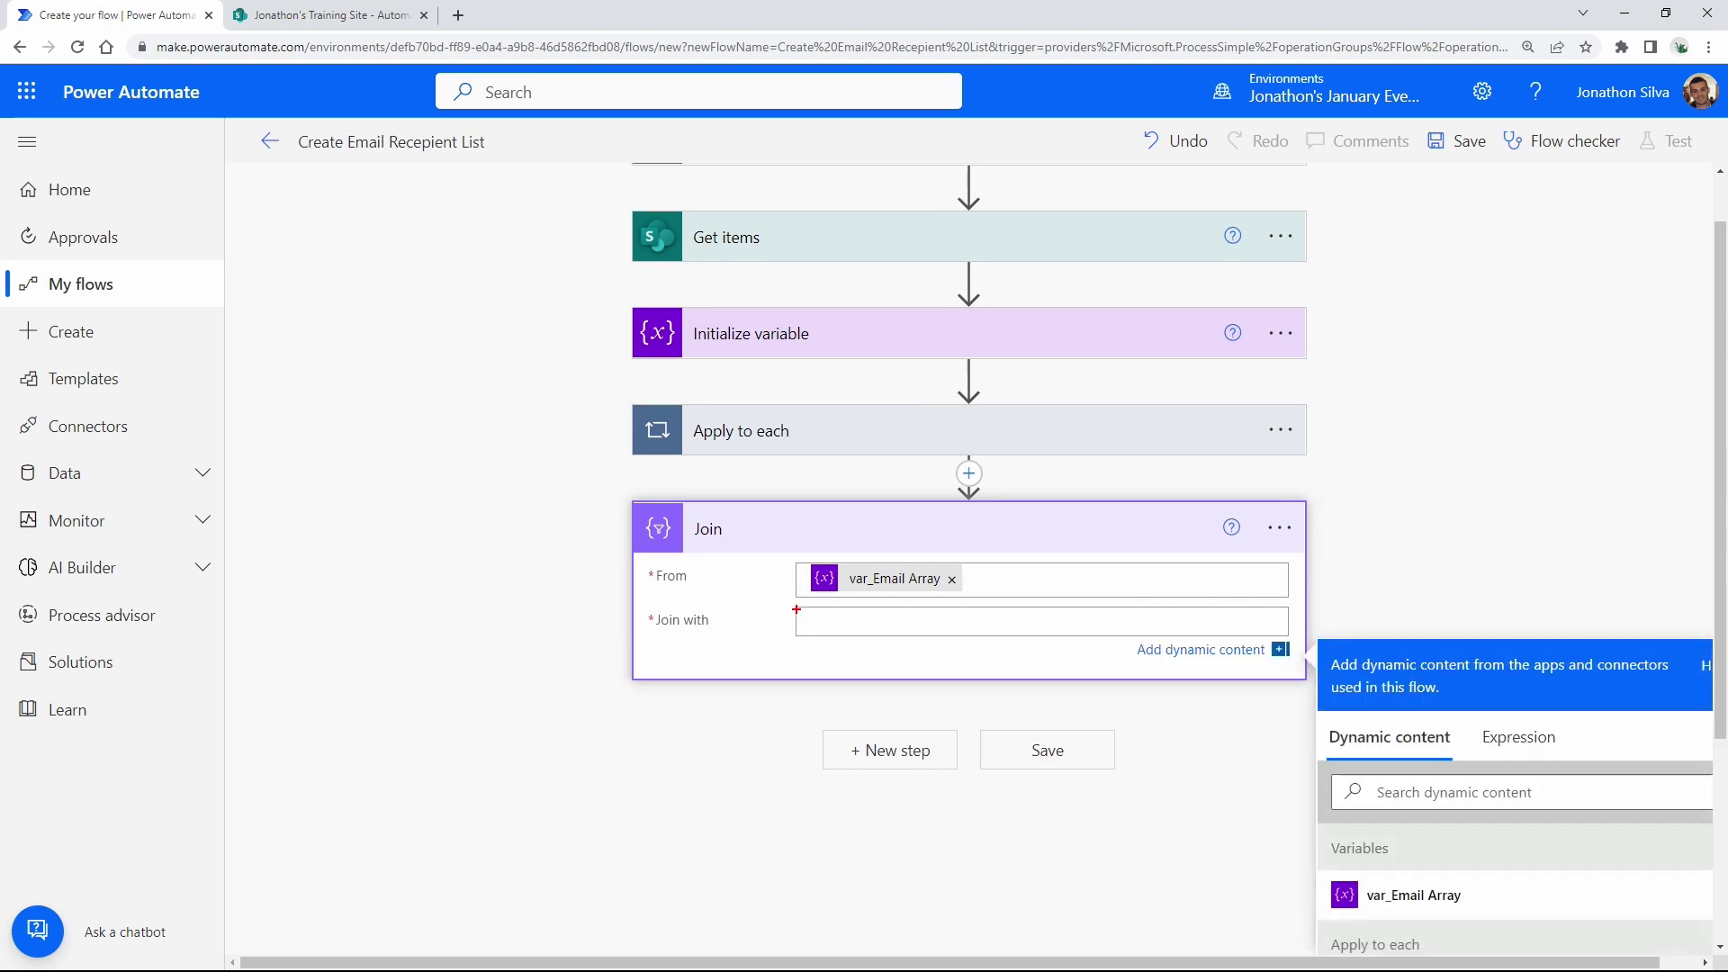
pyautogui.moveTo(796, 609); pyautogui.dragTo(1018, 637)
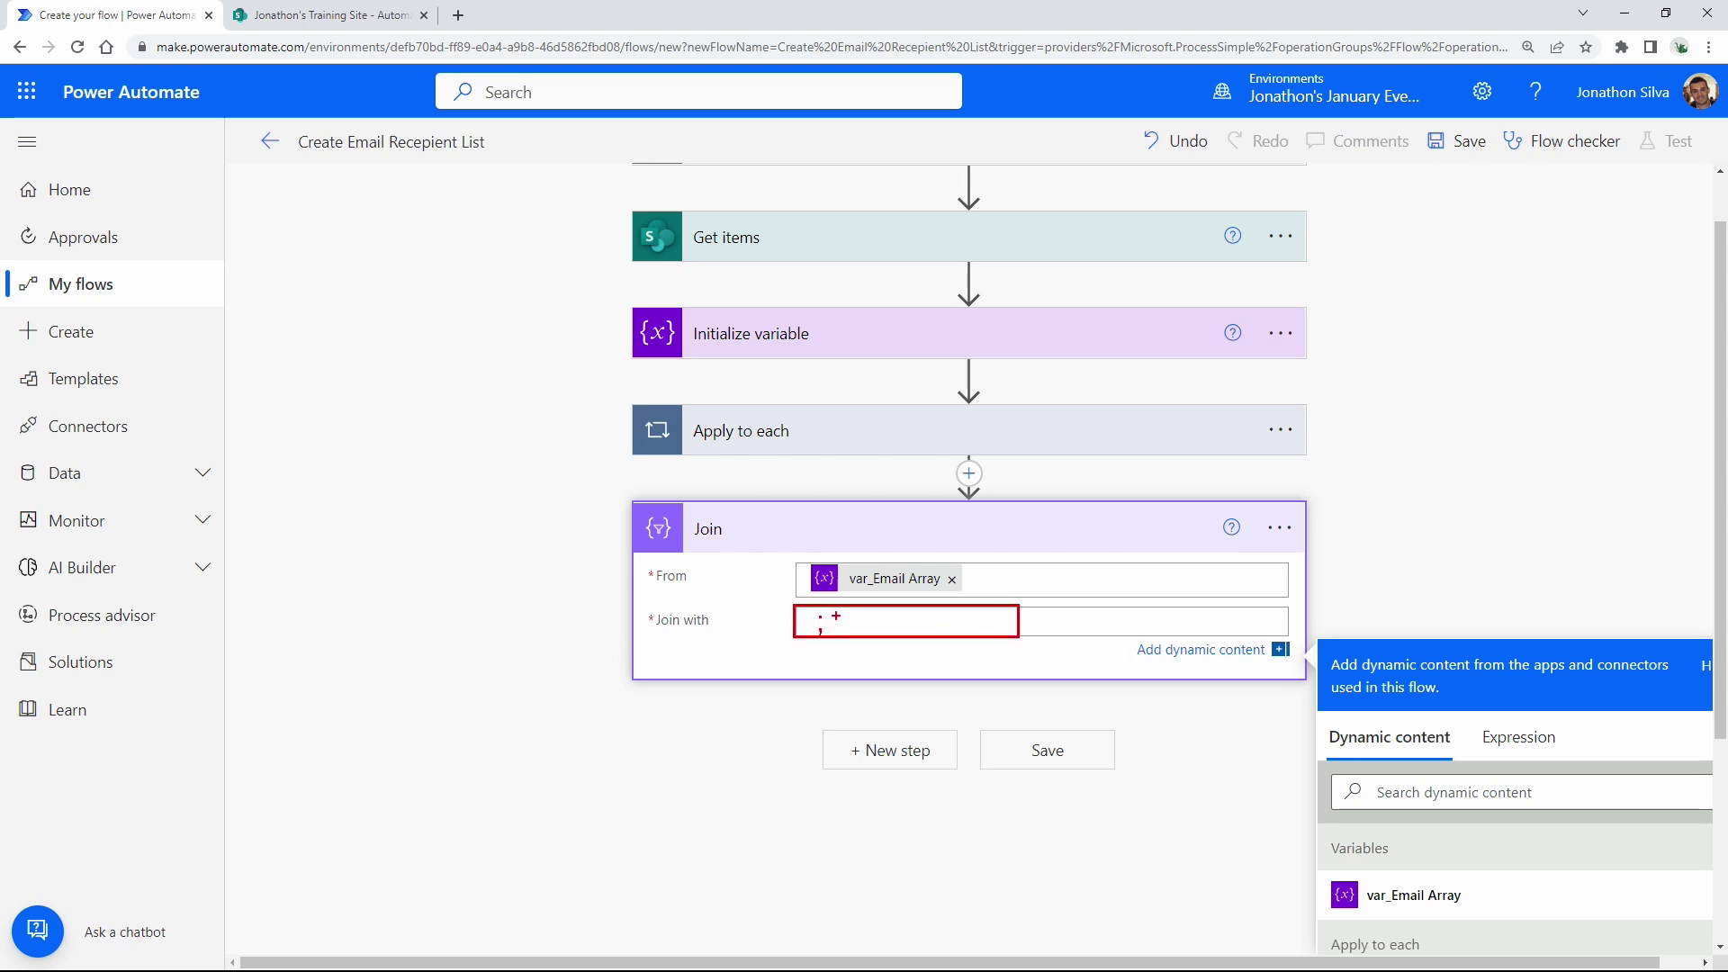
pyautogui.moveTo(834, 626); pyautogui.dragTo(855, 664)
pyautogui.press('Escape')
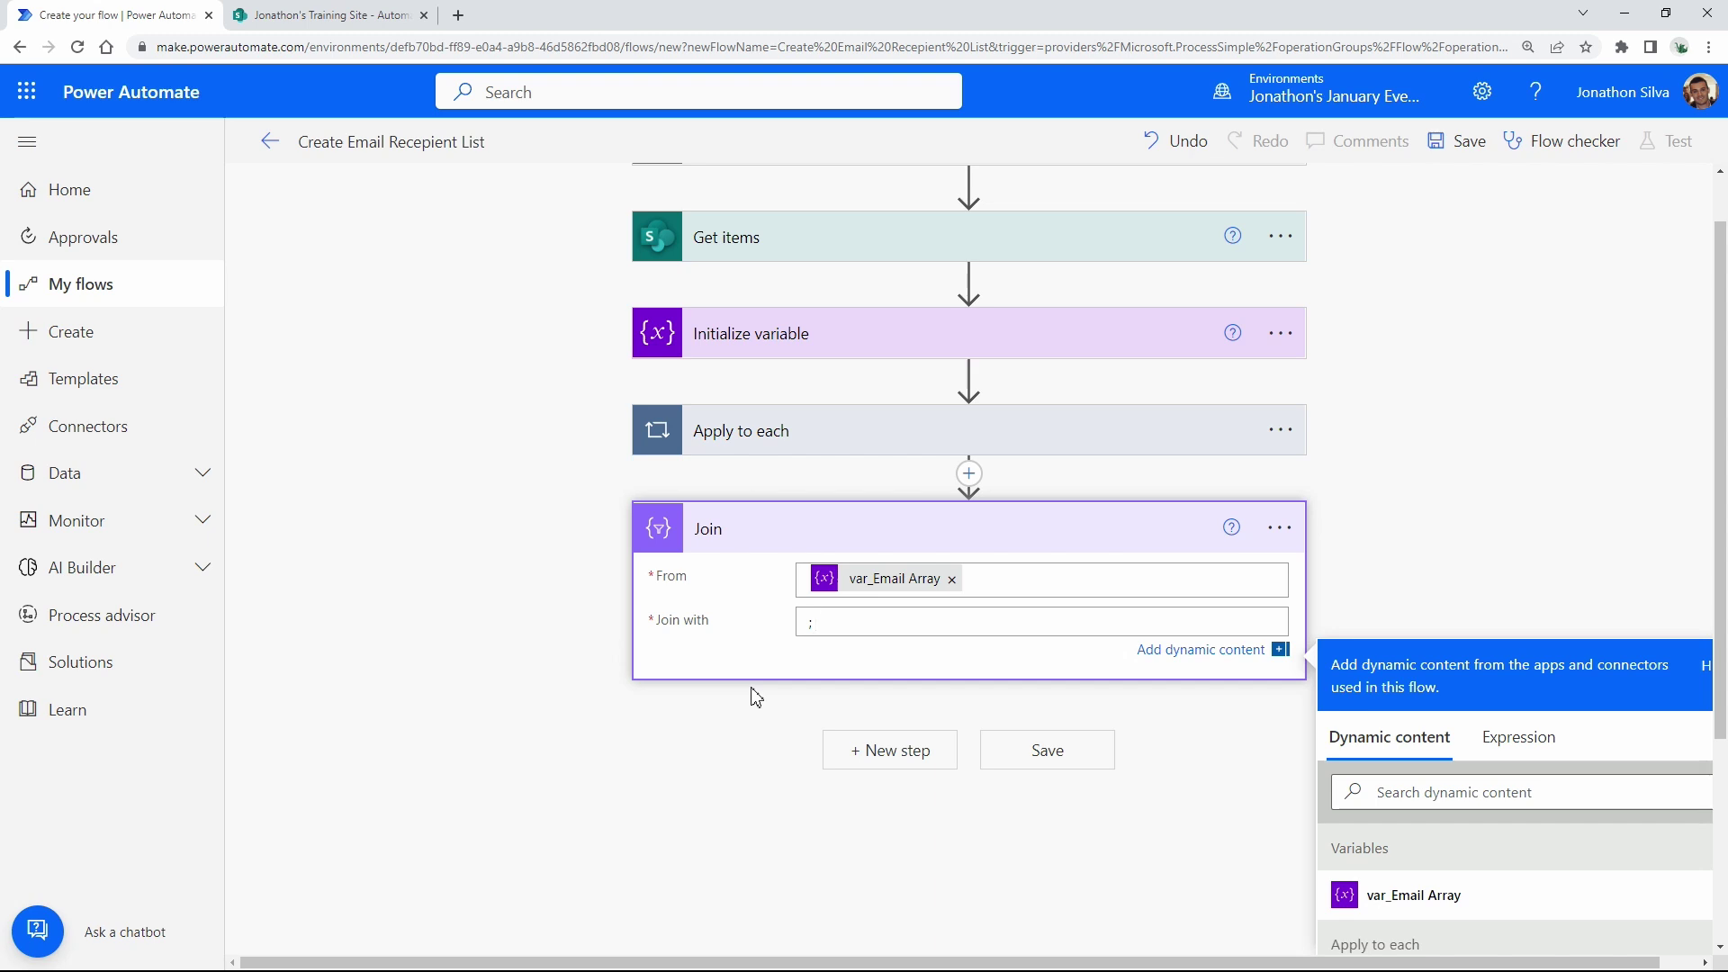
pyautogui.click(670, 814)
pyautogui.click(300, 26)
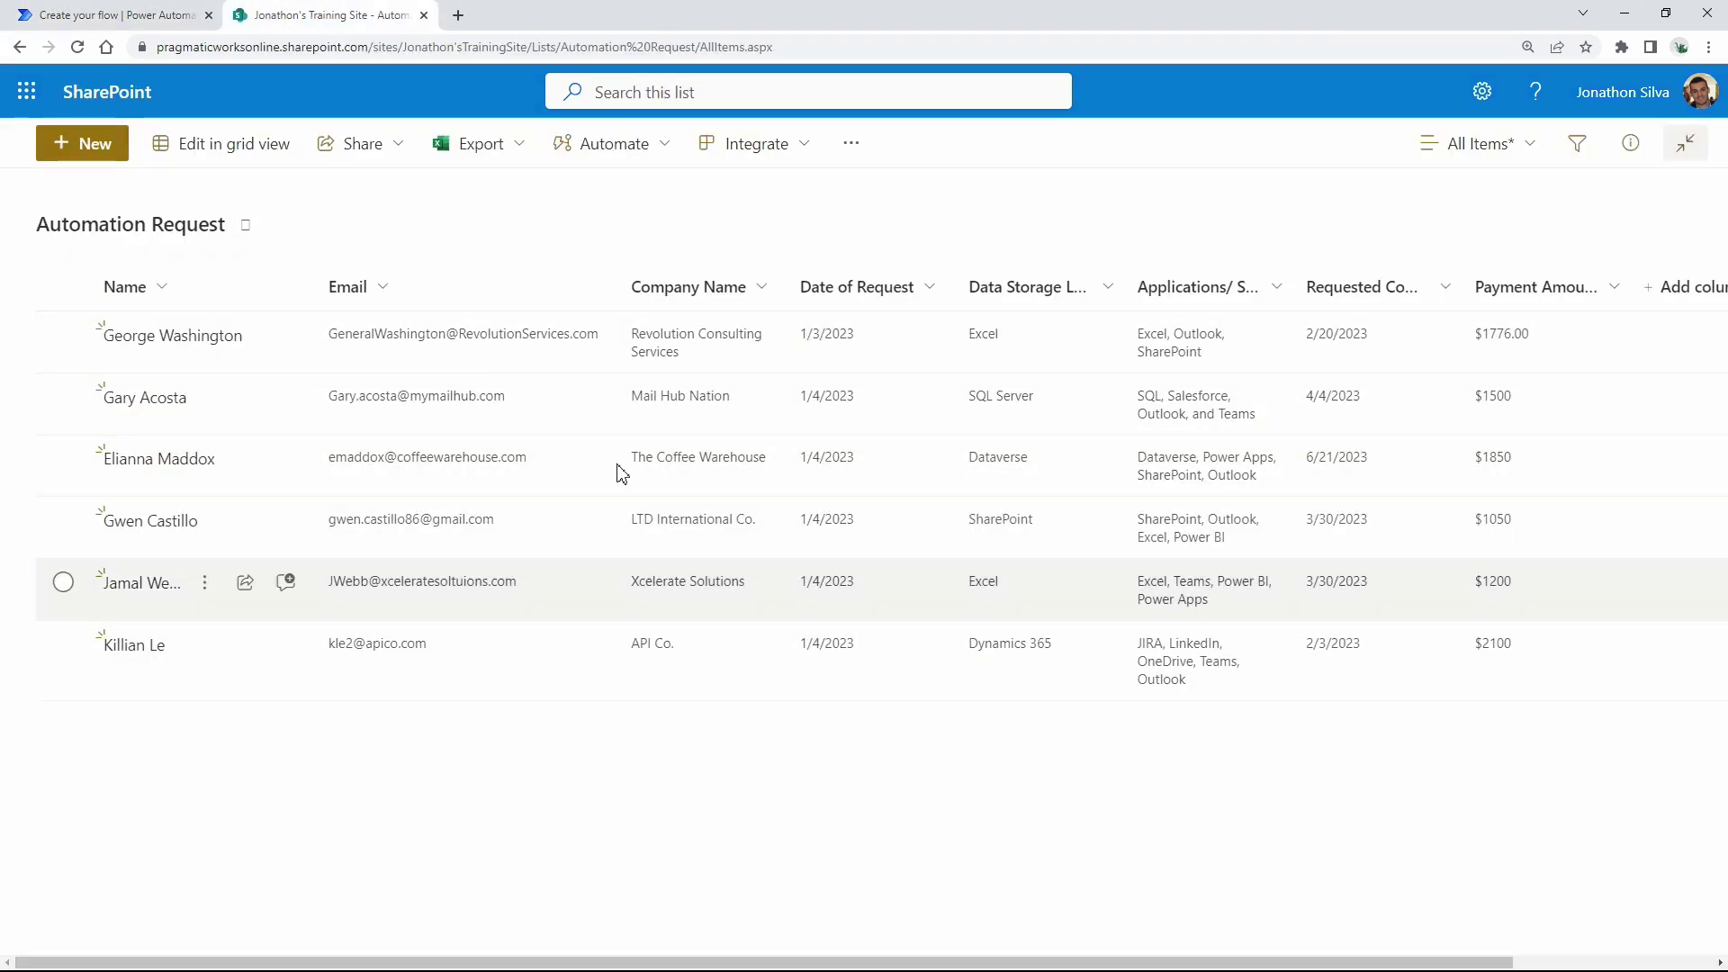
# Back in the flow, add a Send an email (V2) action after the Join.
pyautogui.click(126, 15)
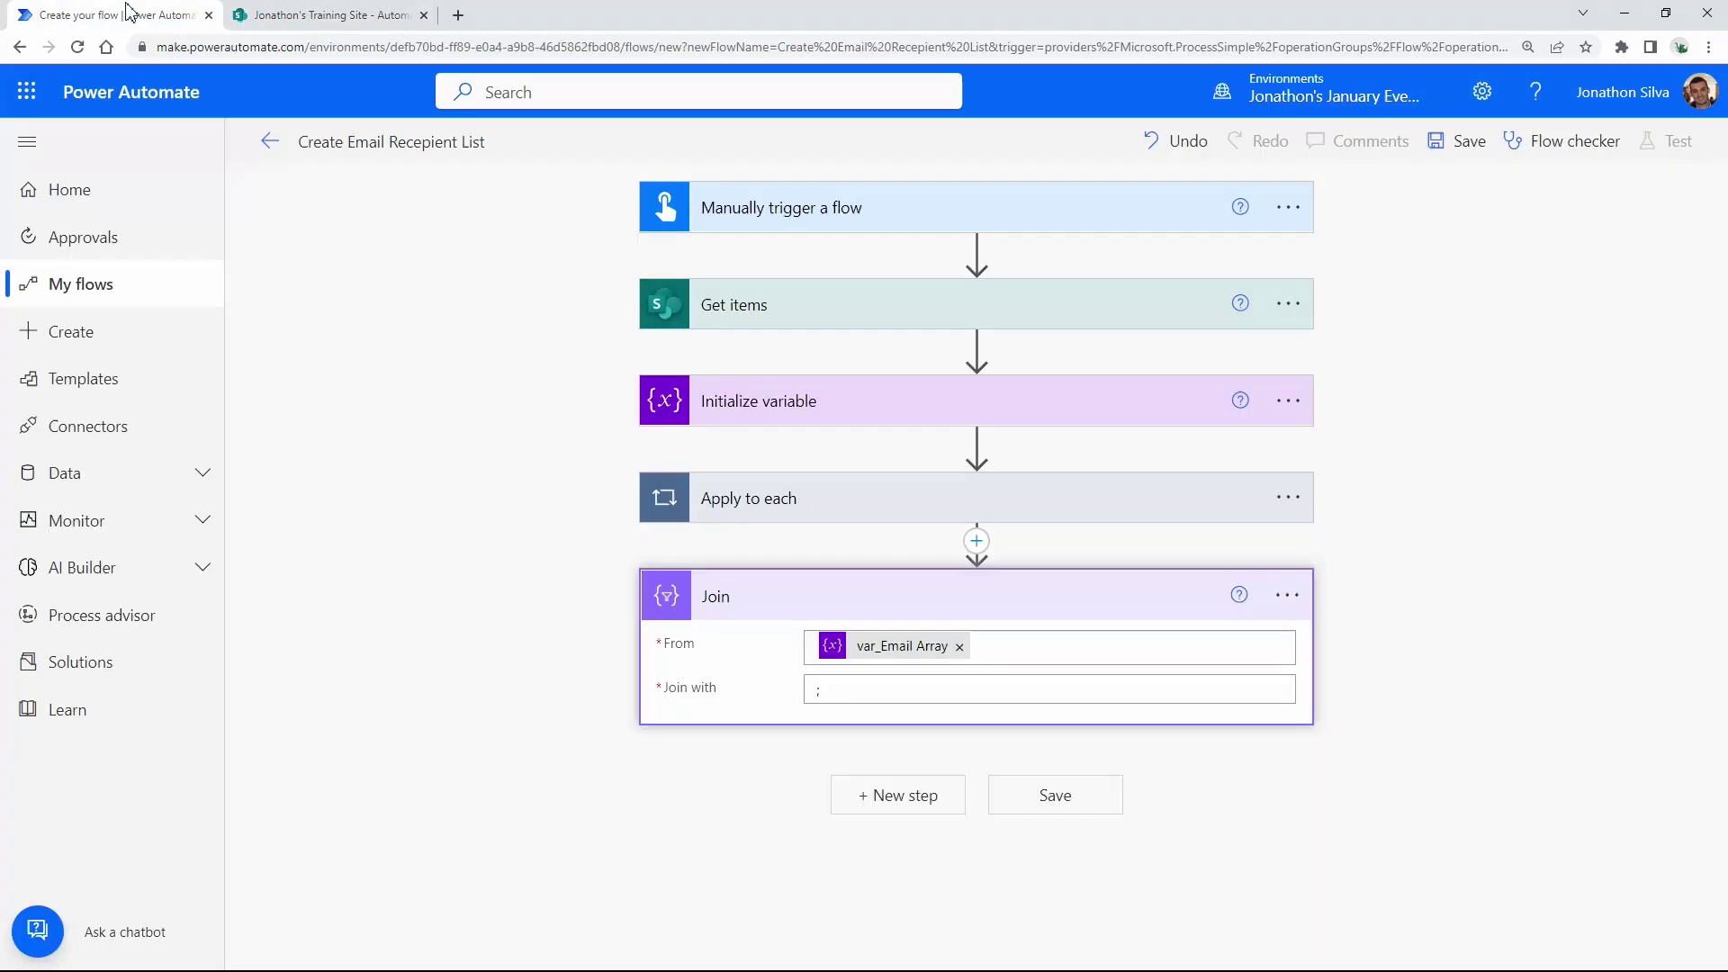
pyautogui.click(895, 808)
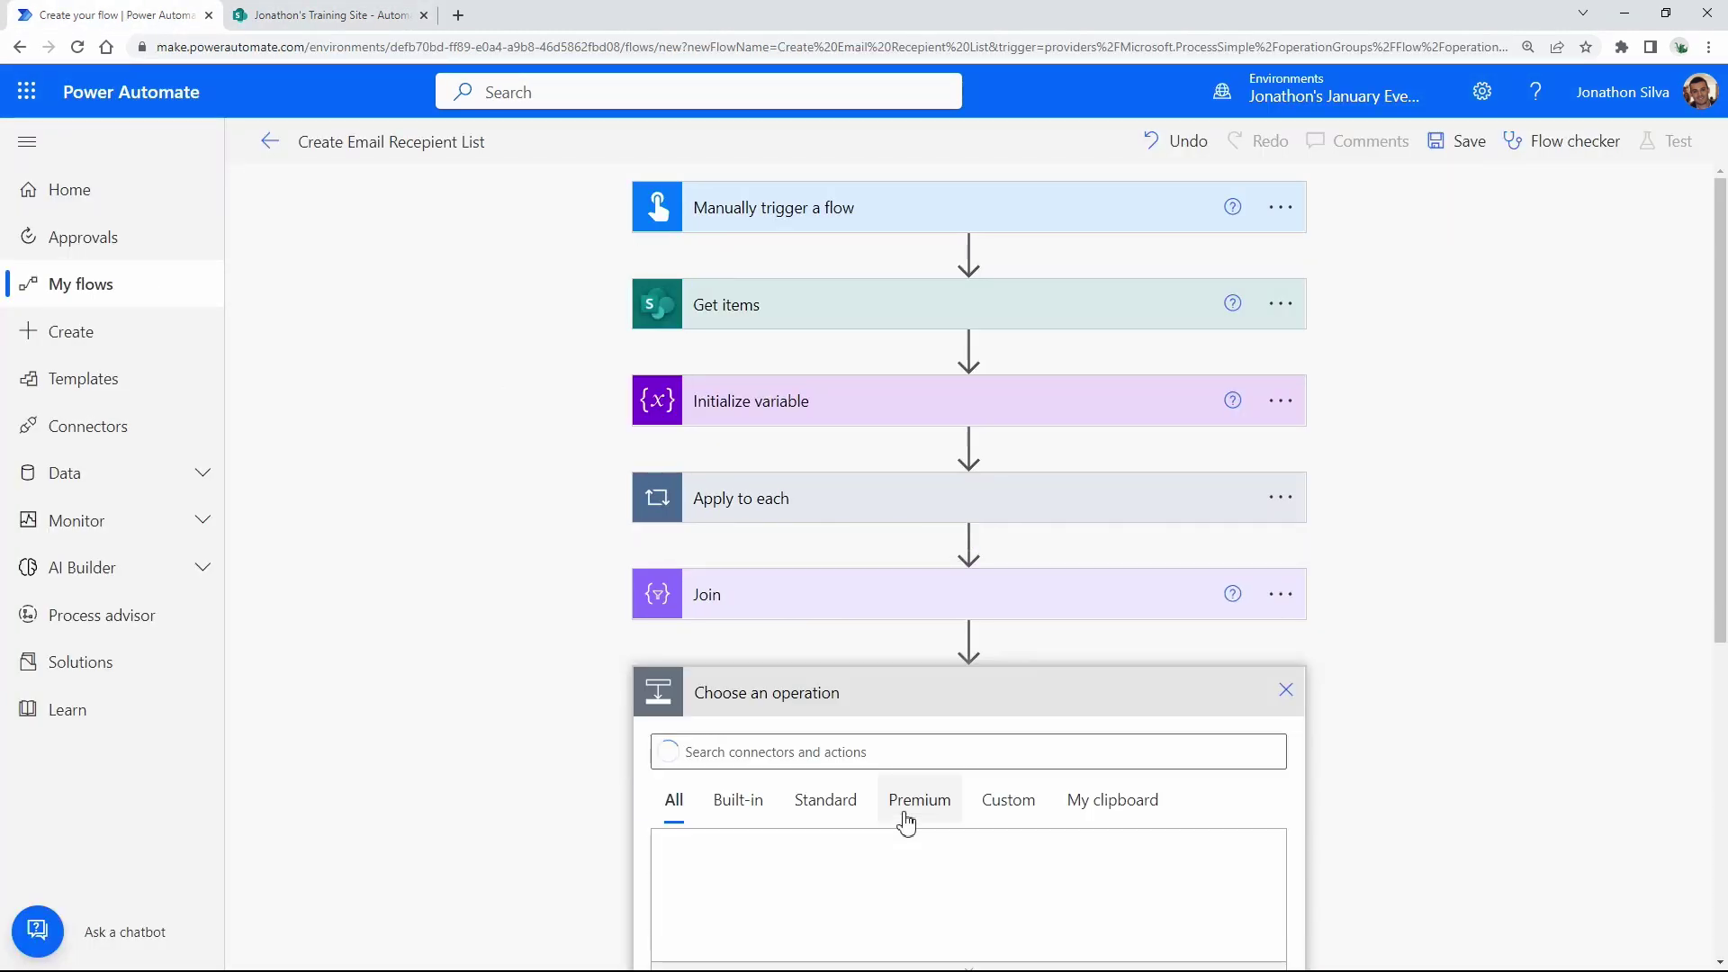
pyautogui.write('send ')
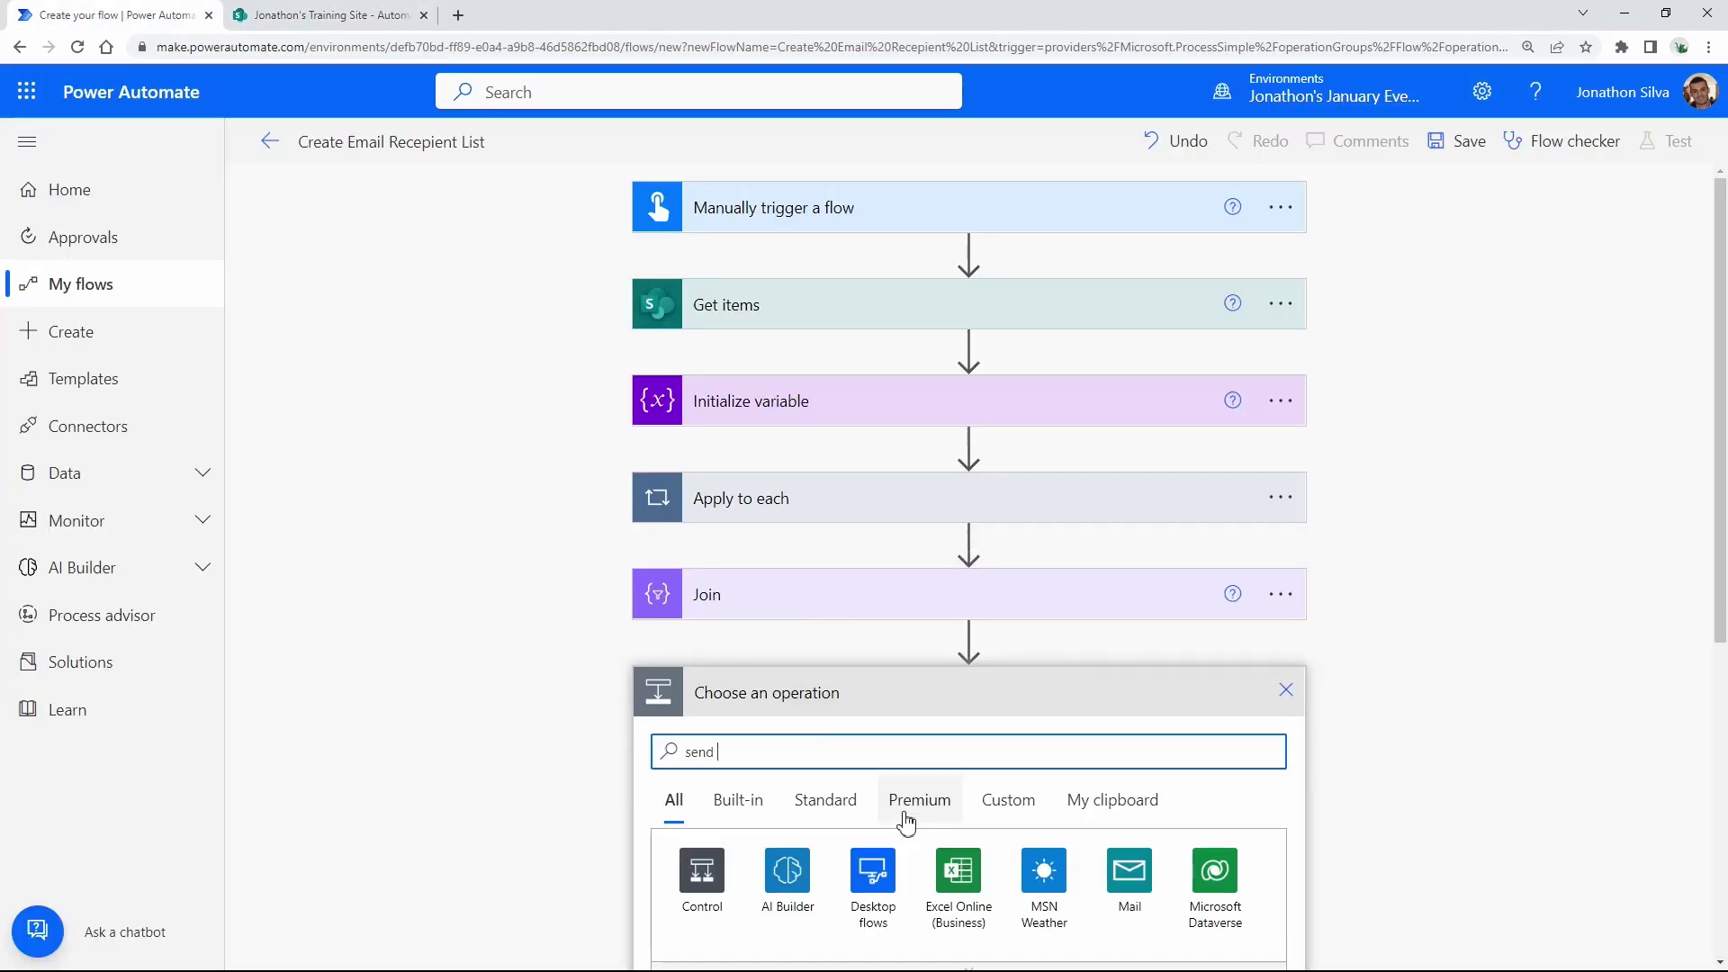
pyautogui.write('an email')
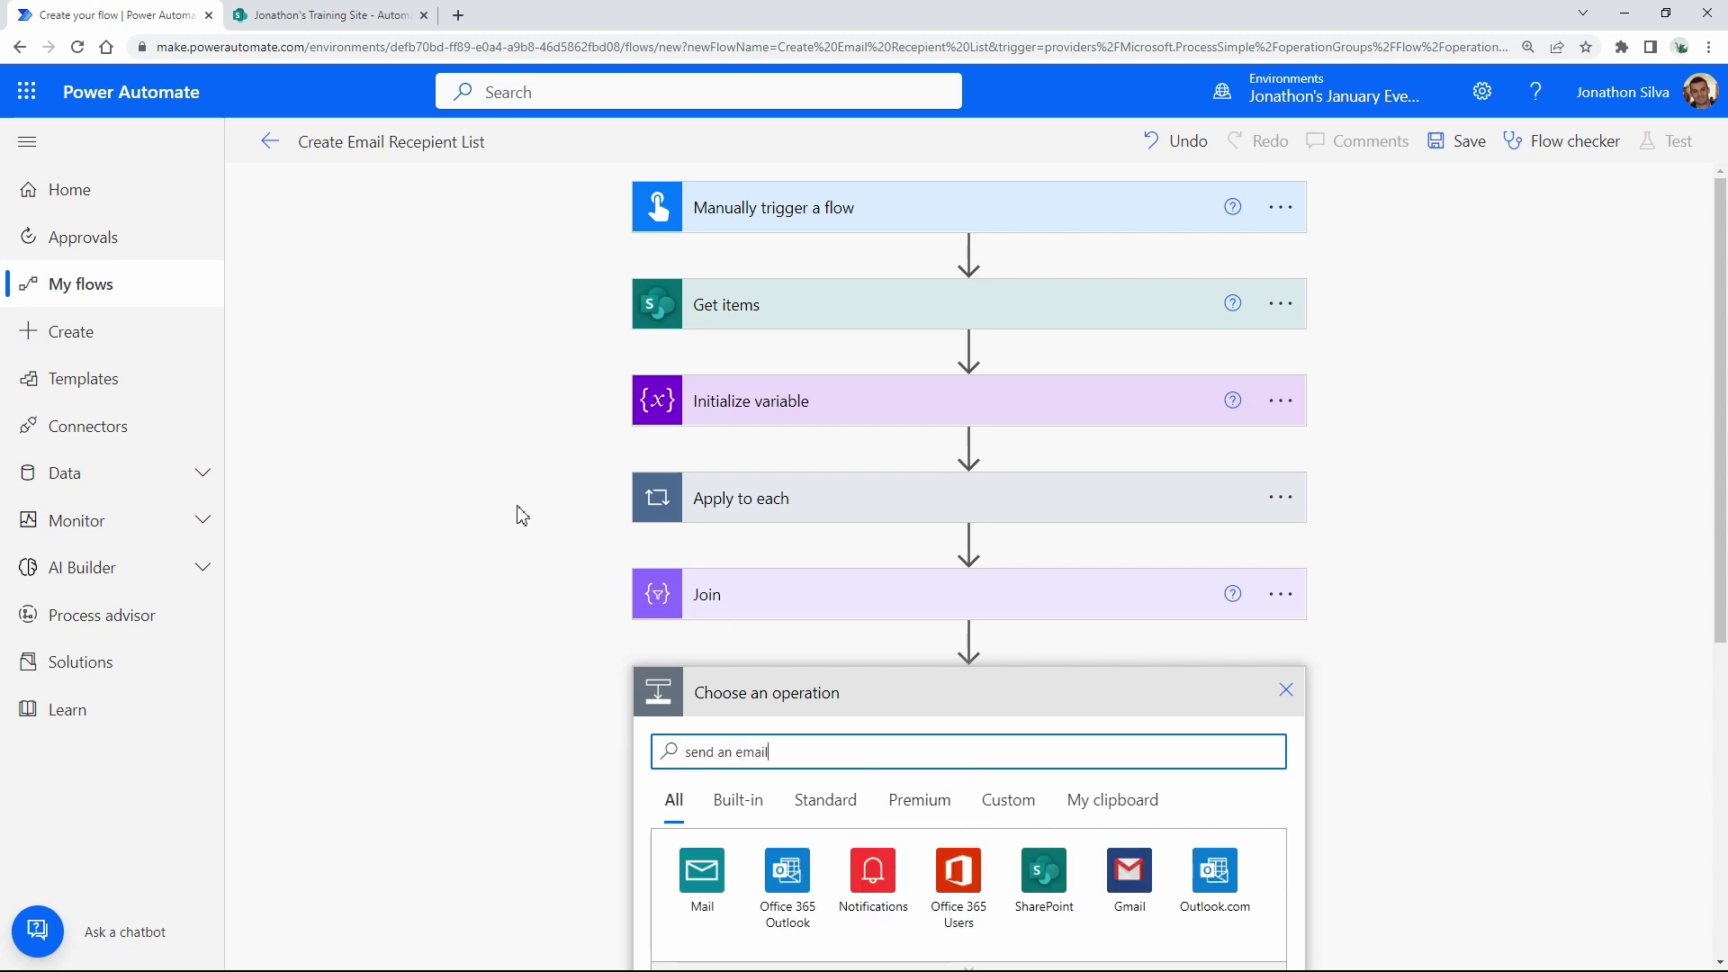
pyautogui.scroll(-4, 522, 515)
pyautogui.click(806, 784)
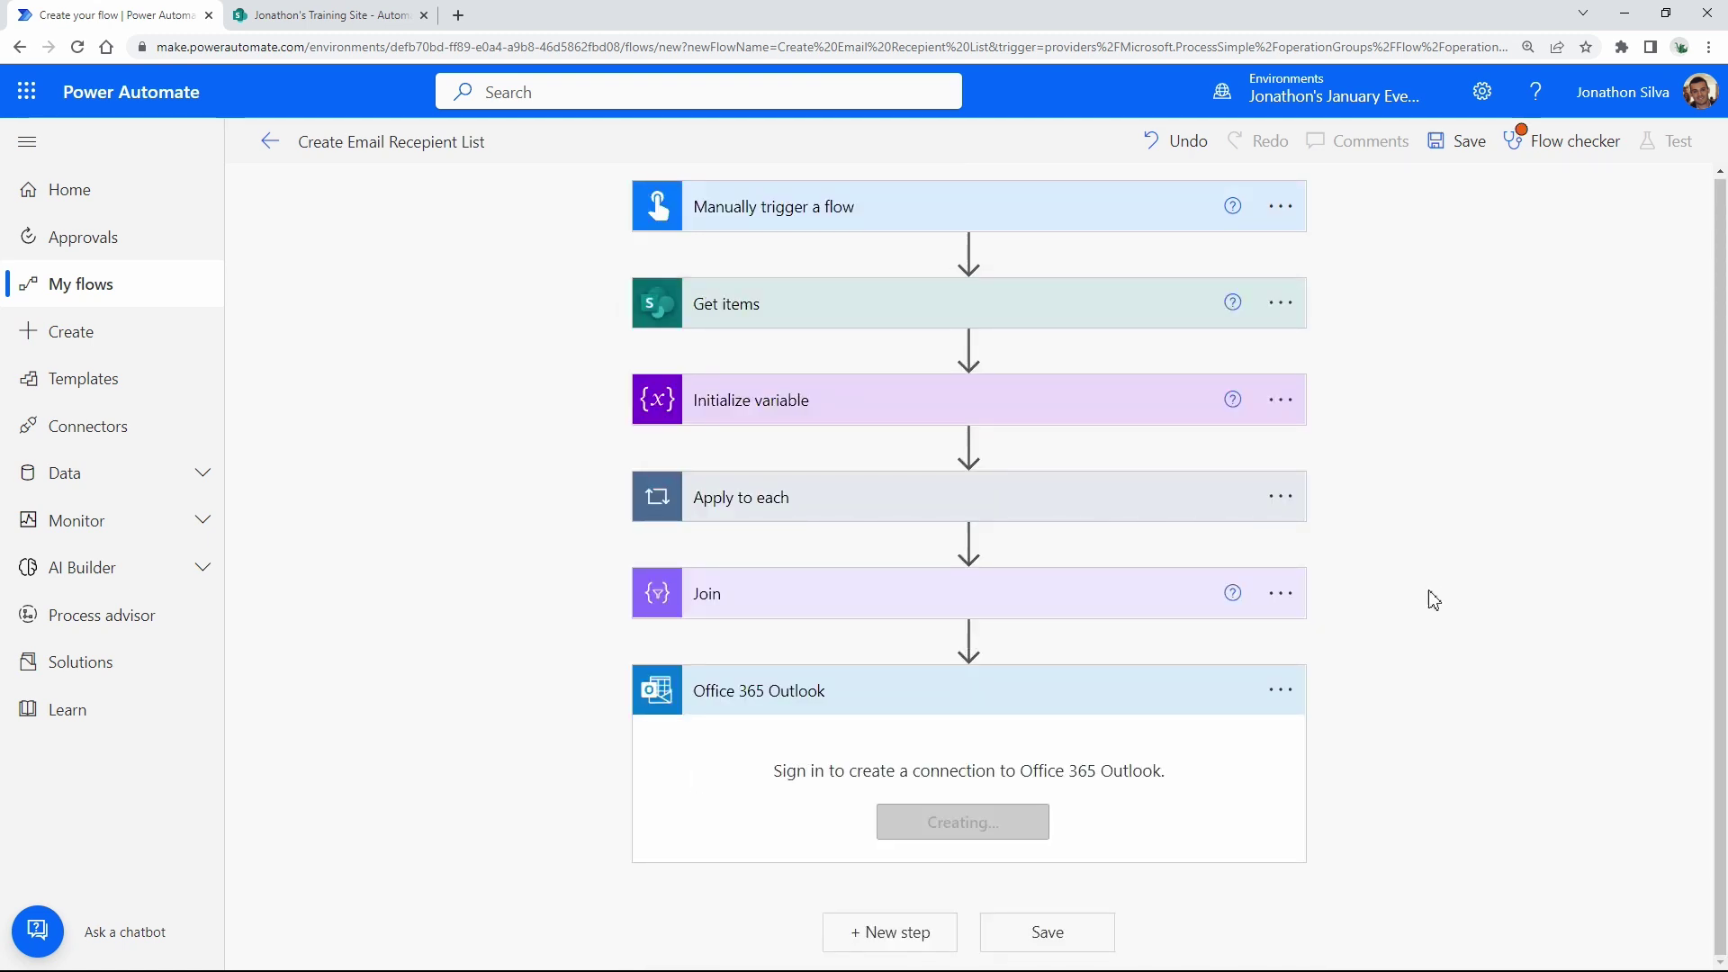
# Address the email to the flow's author with subject 'Test for Email Recepient List'.
pyautogui.click(1131, 653)
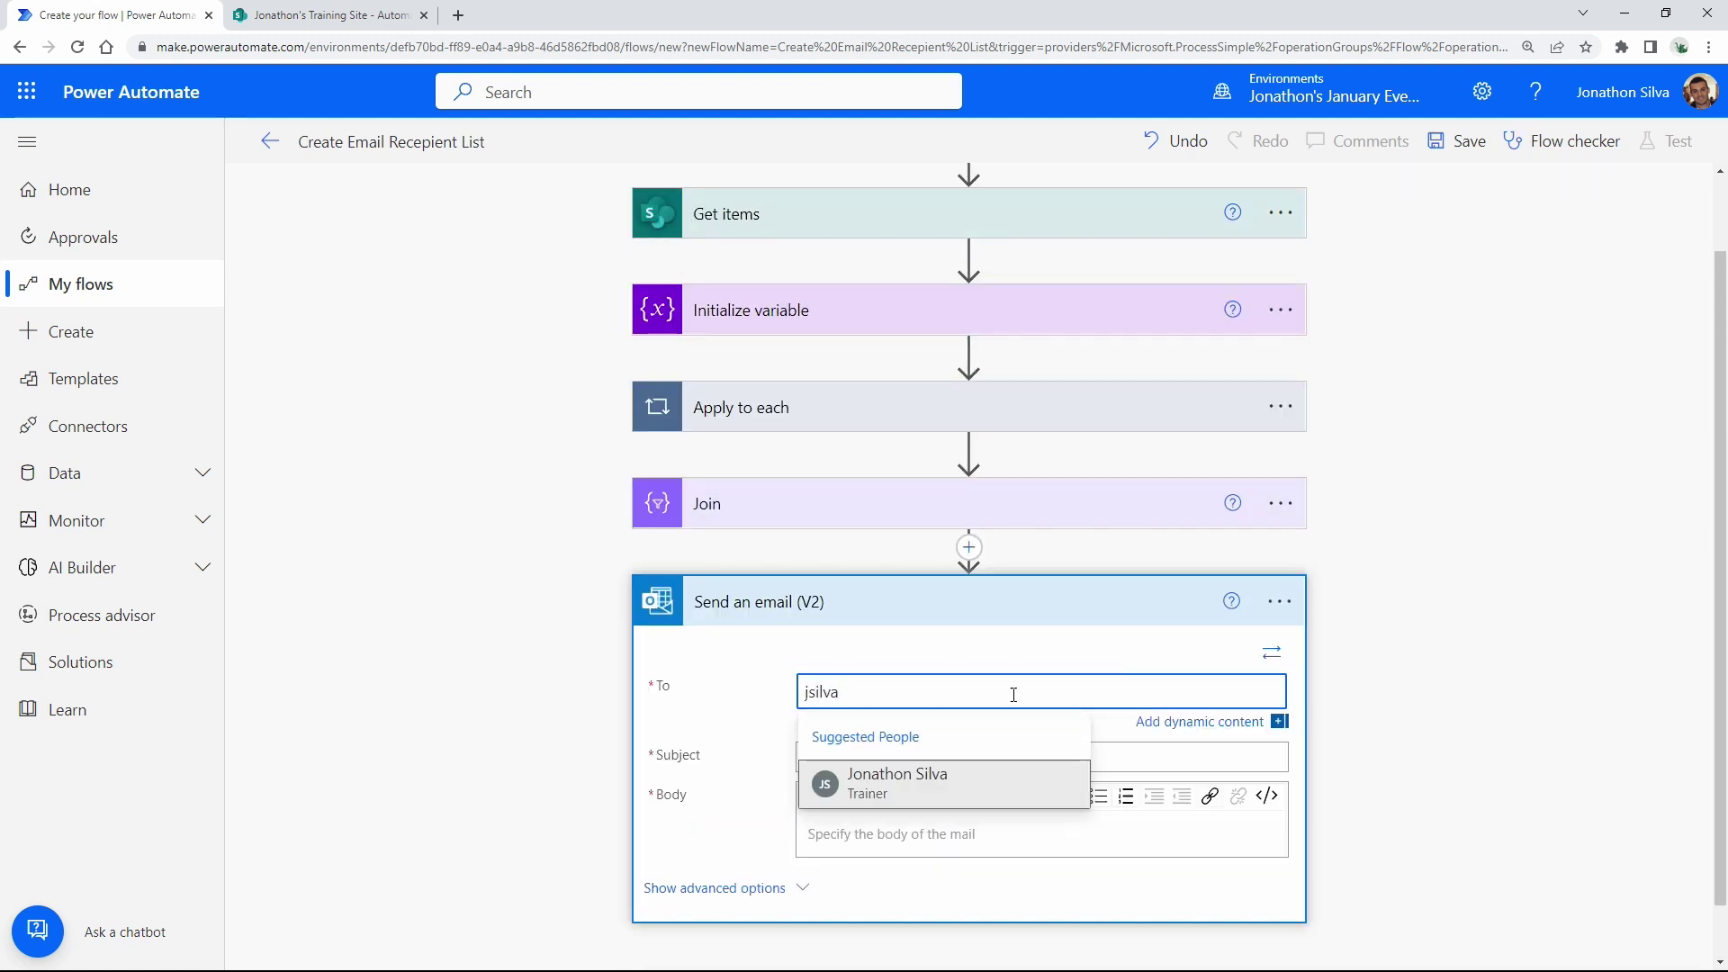
pyautogui.click(905, 774)
pyautogui.click(893, 757)
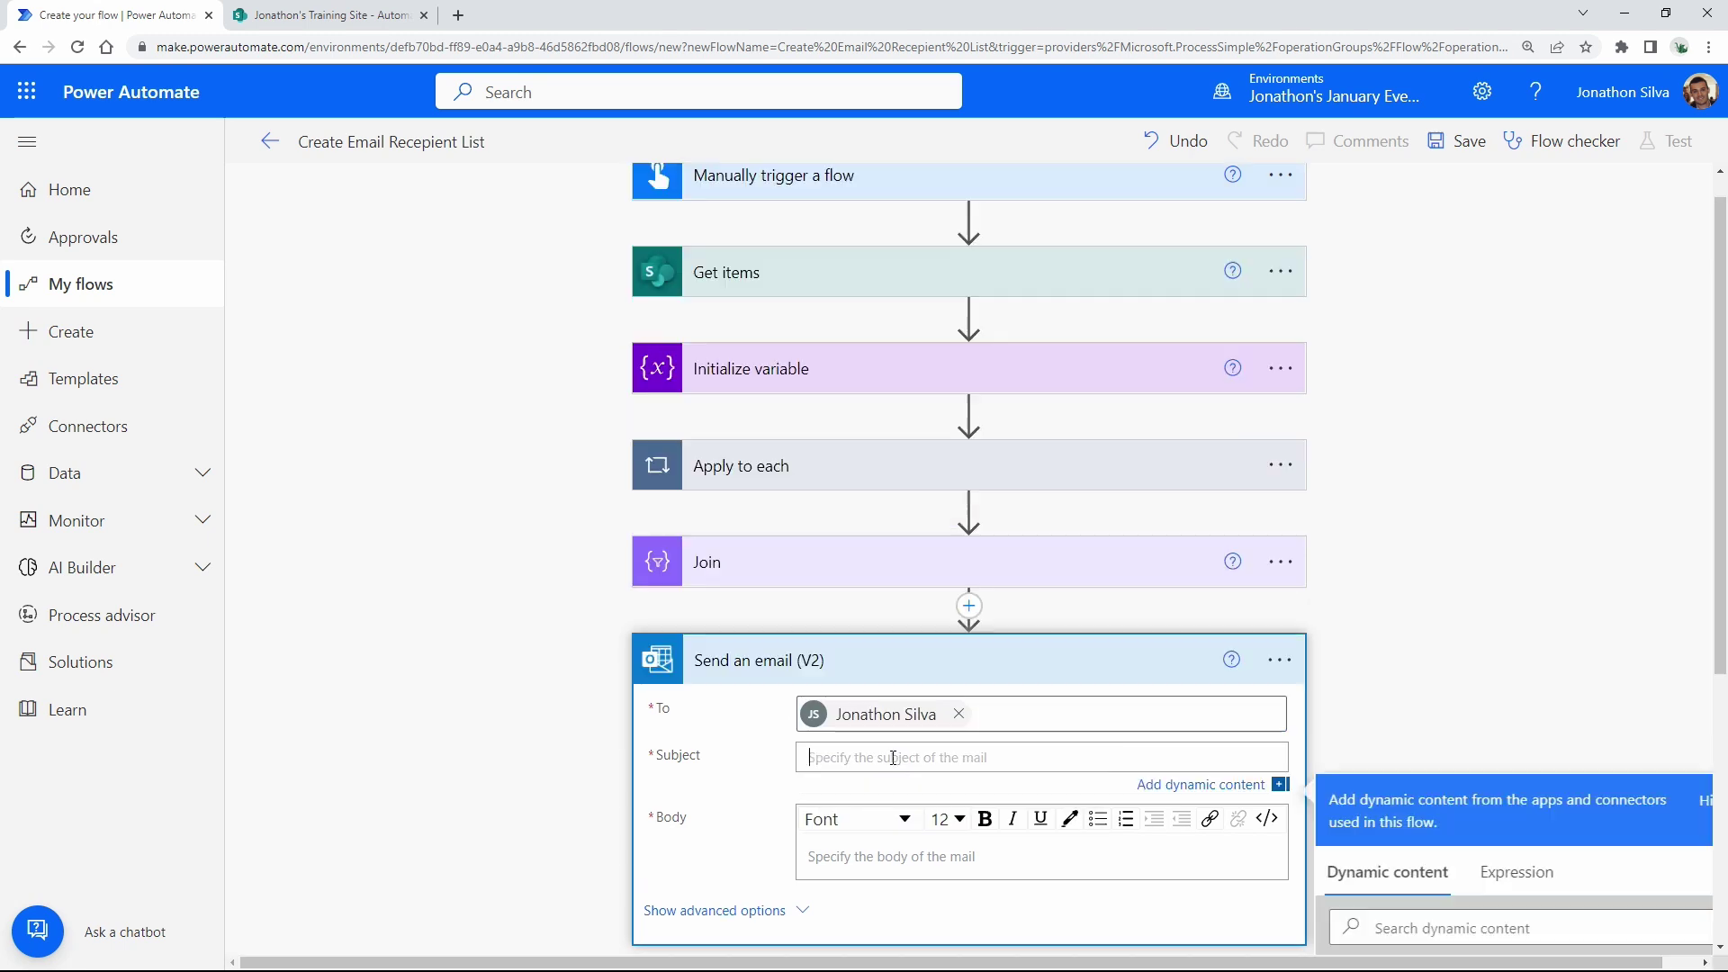
pyautogui.write('Test for Email Recepient List')
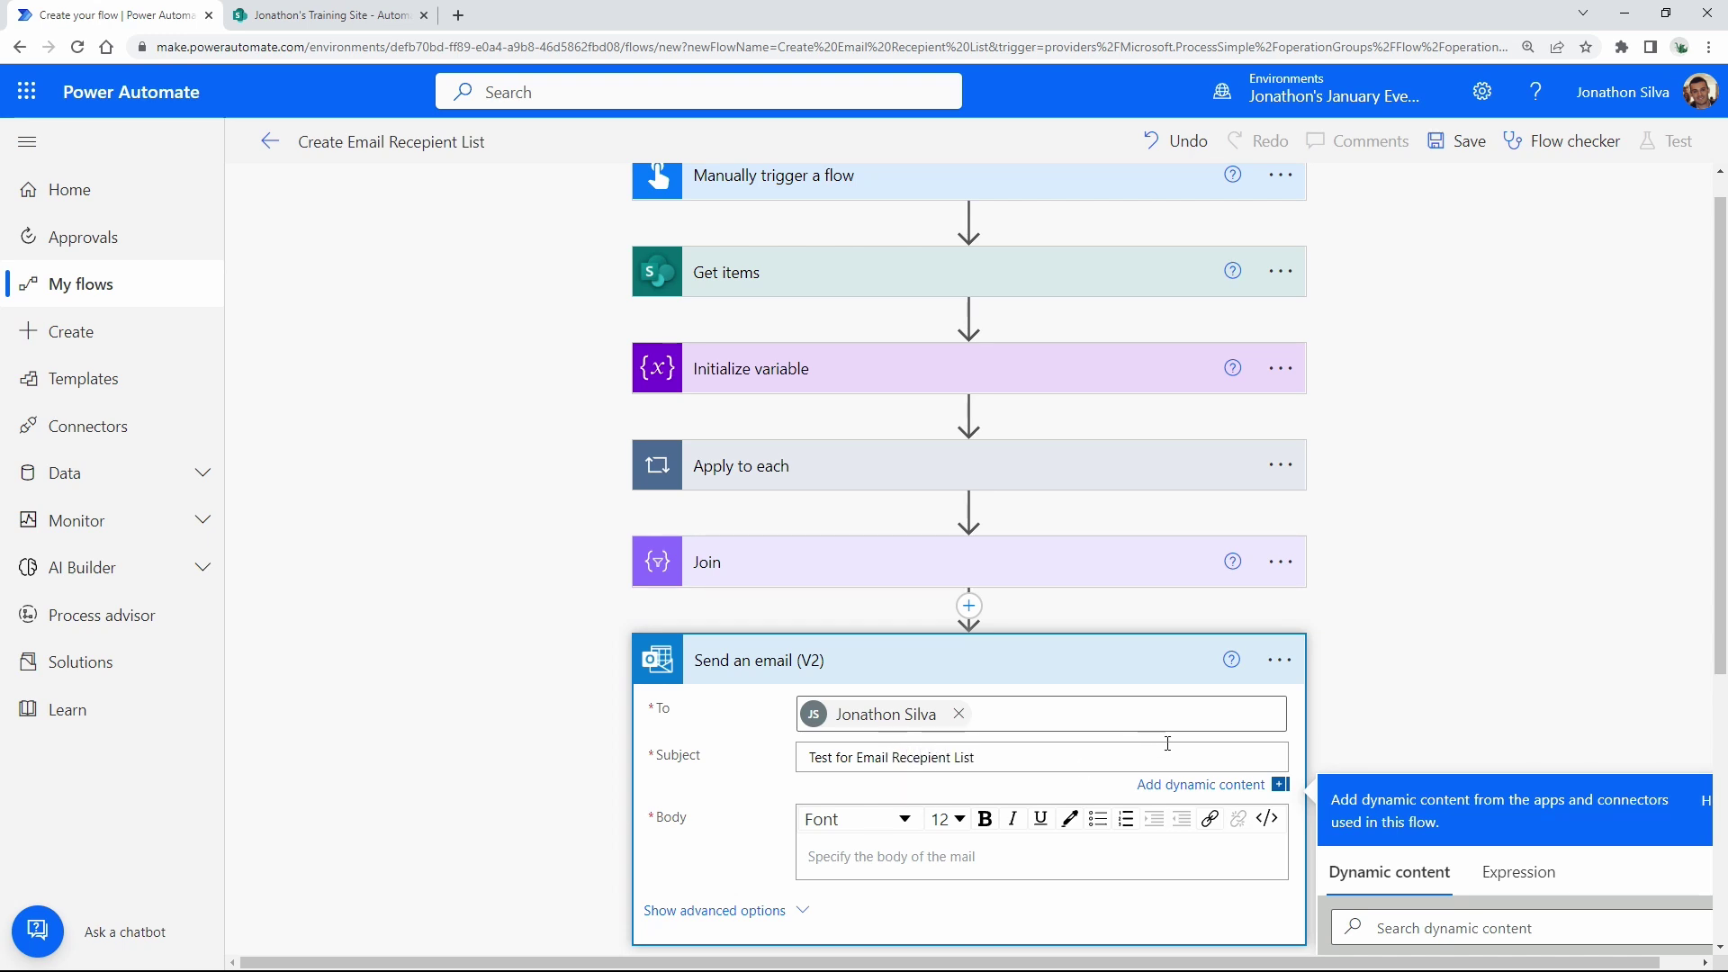
# Start the email body with the line 'Take a look at this list of ema…'.
pyautogui.scroll(-3, 975, 867)
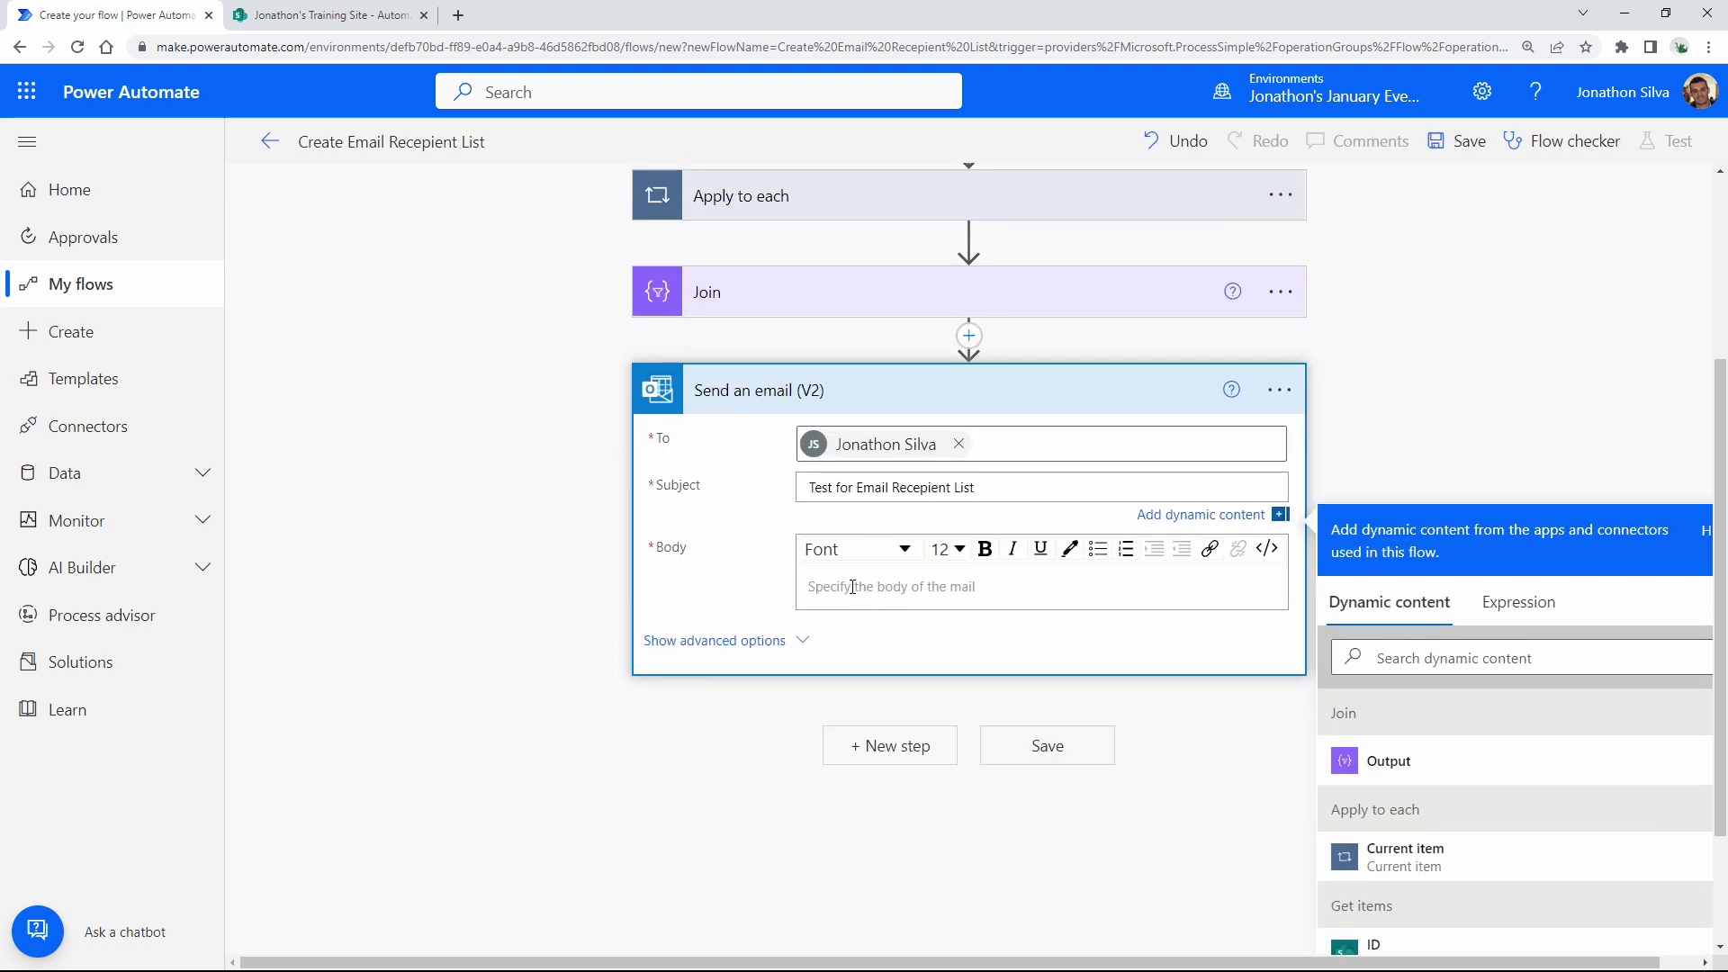
pyautogui.click(852, 586)
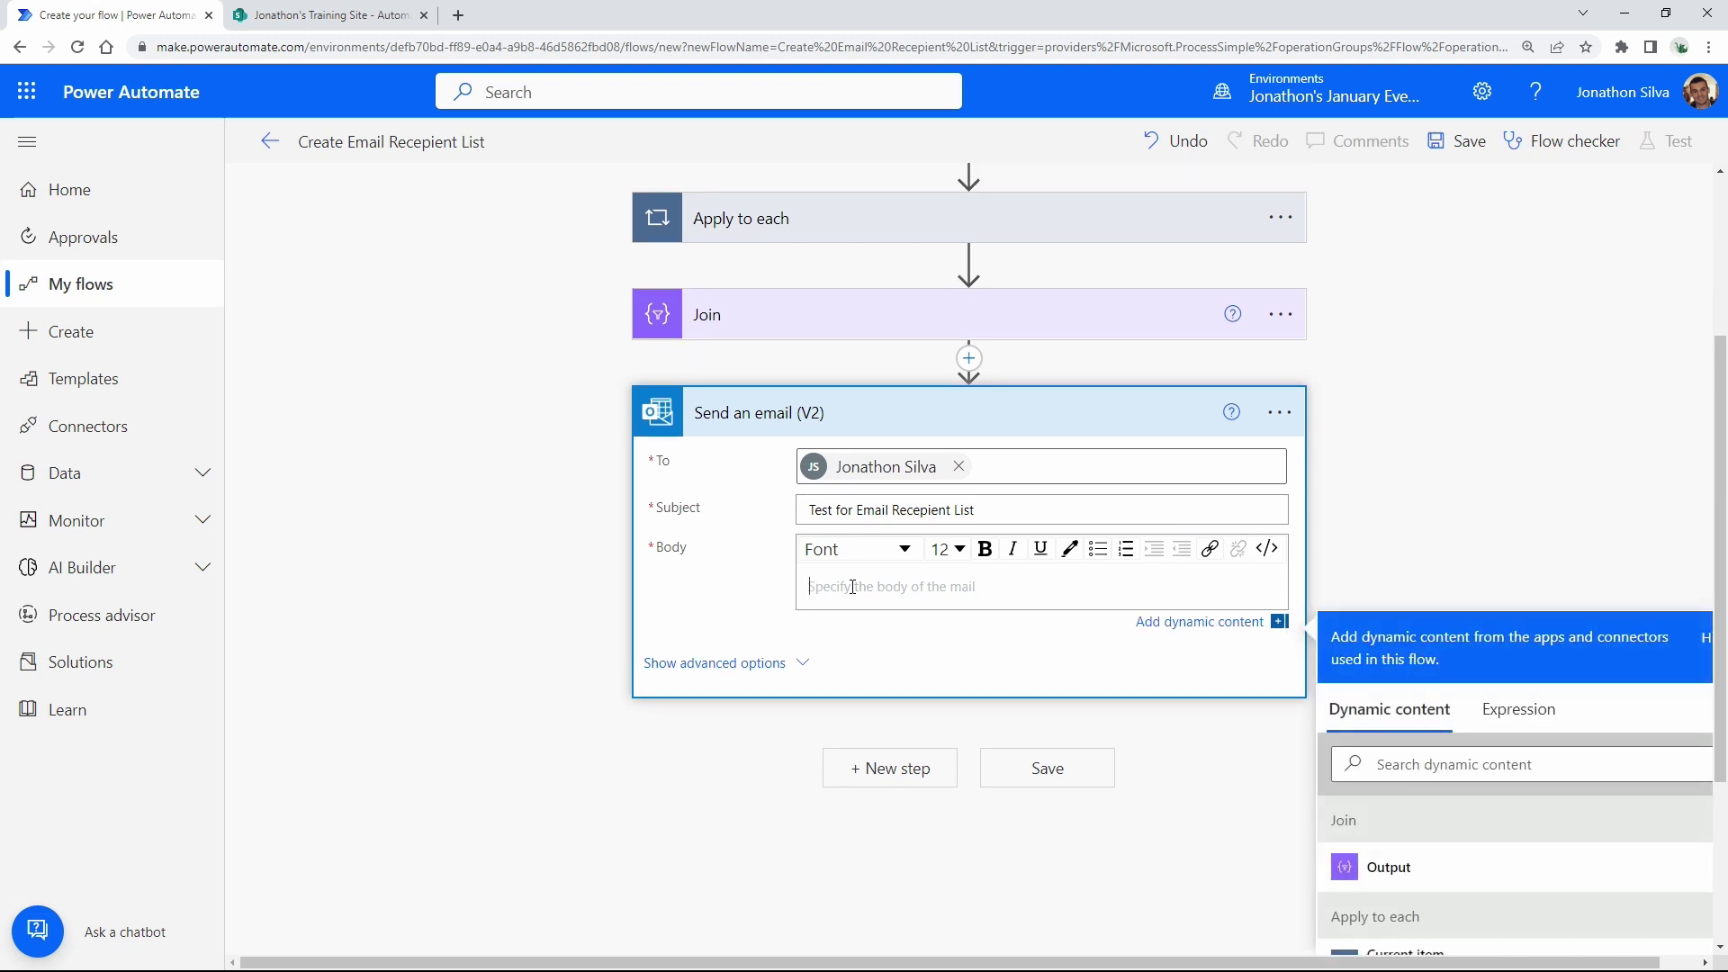
pyautogui.write('Take a look at this list of emails!')
pyautogui.scroll(-3, 1404, 621)
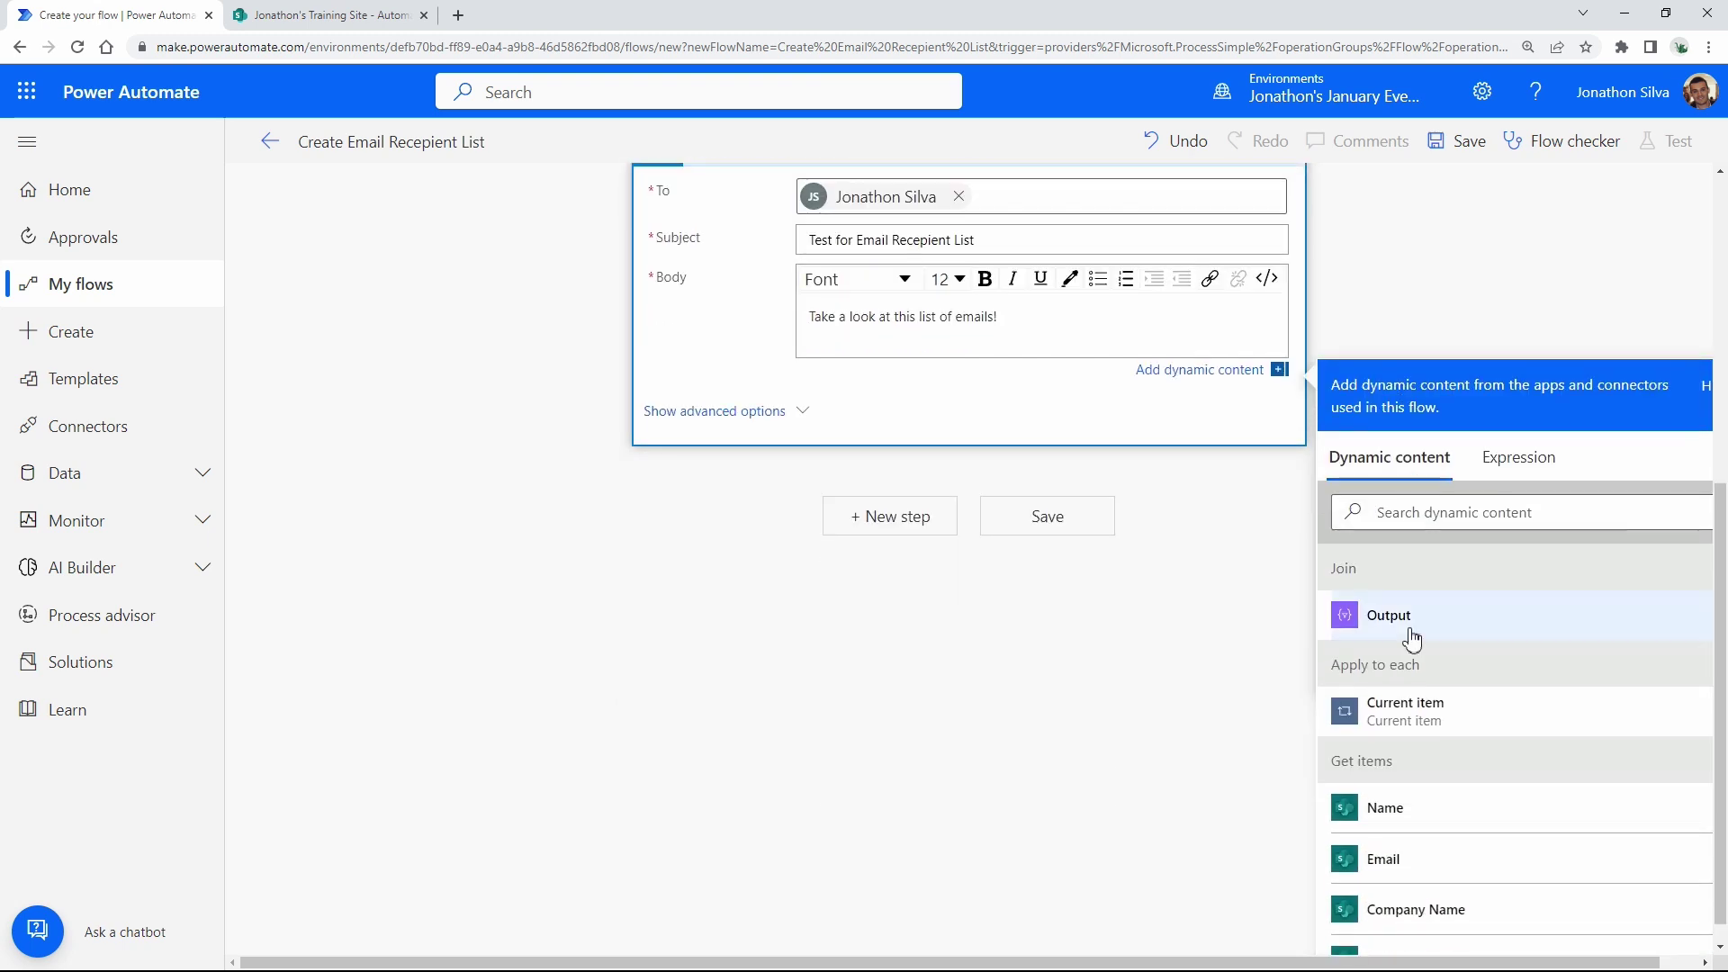
pyautogui.scroll(1, 1335, 623)
pyautogui.scroll(2, 1333, 684)
pyautogui.click(1363, 796)
pyautogui.scroll(4, 1197, 549)
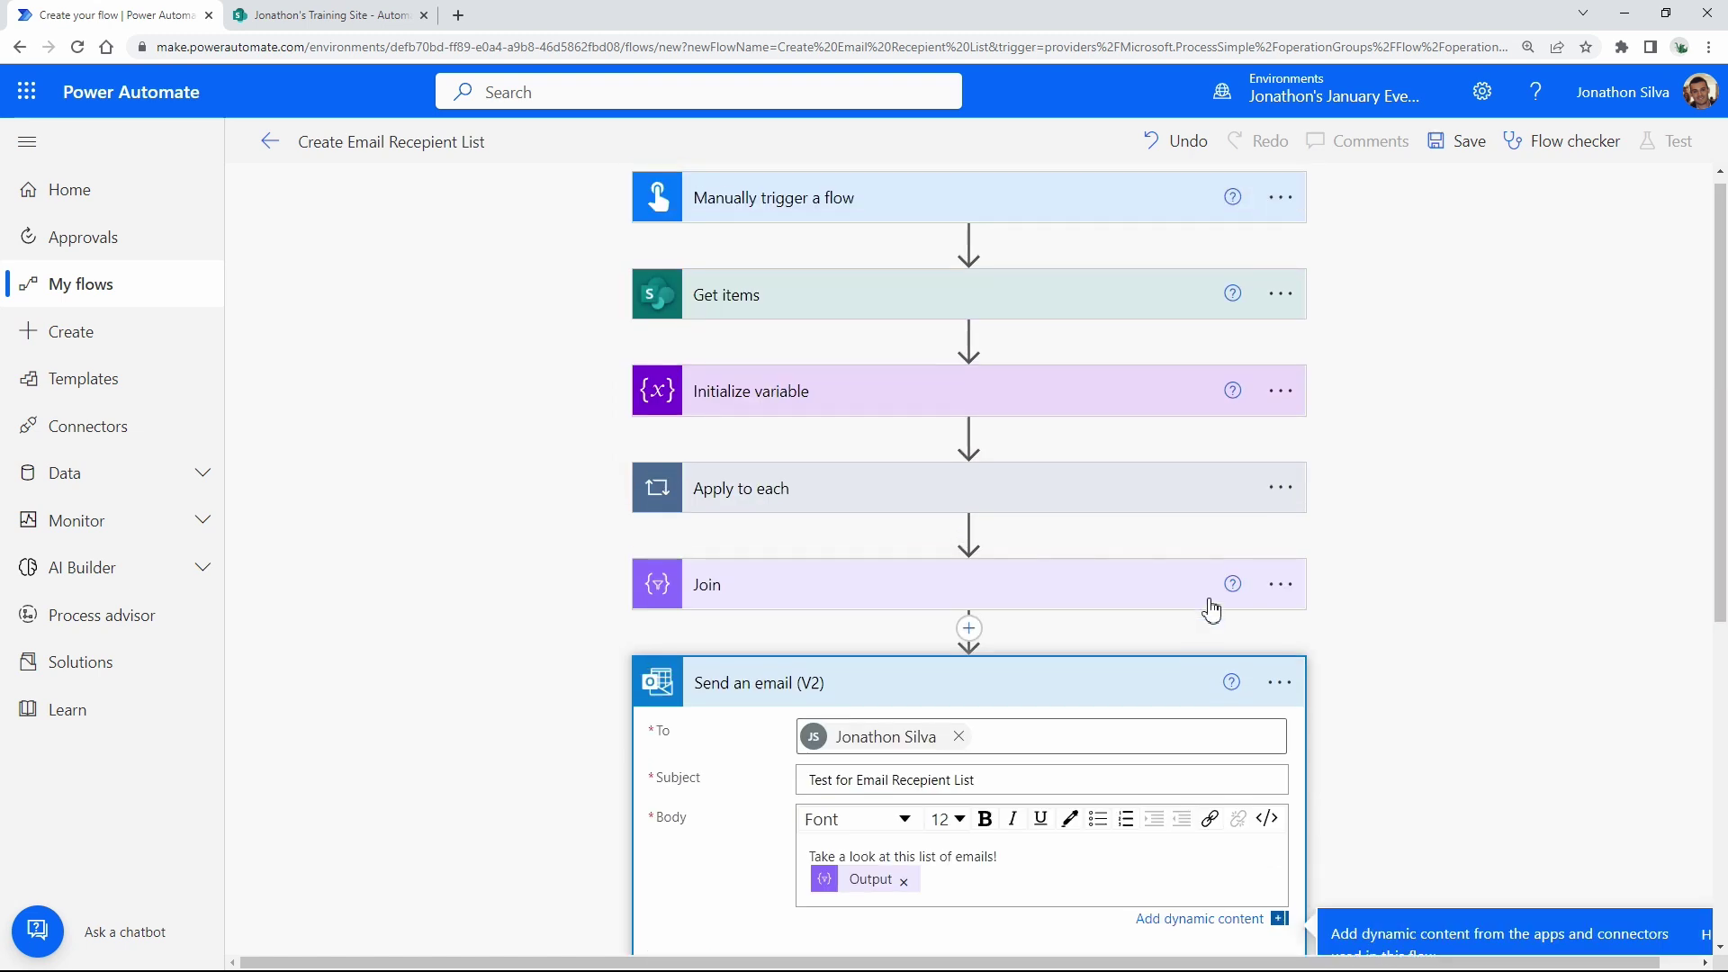
pyautogui.scroll(1, 1034, 477)
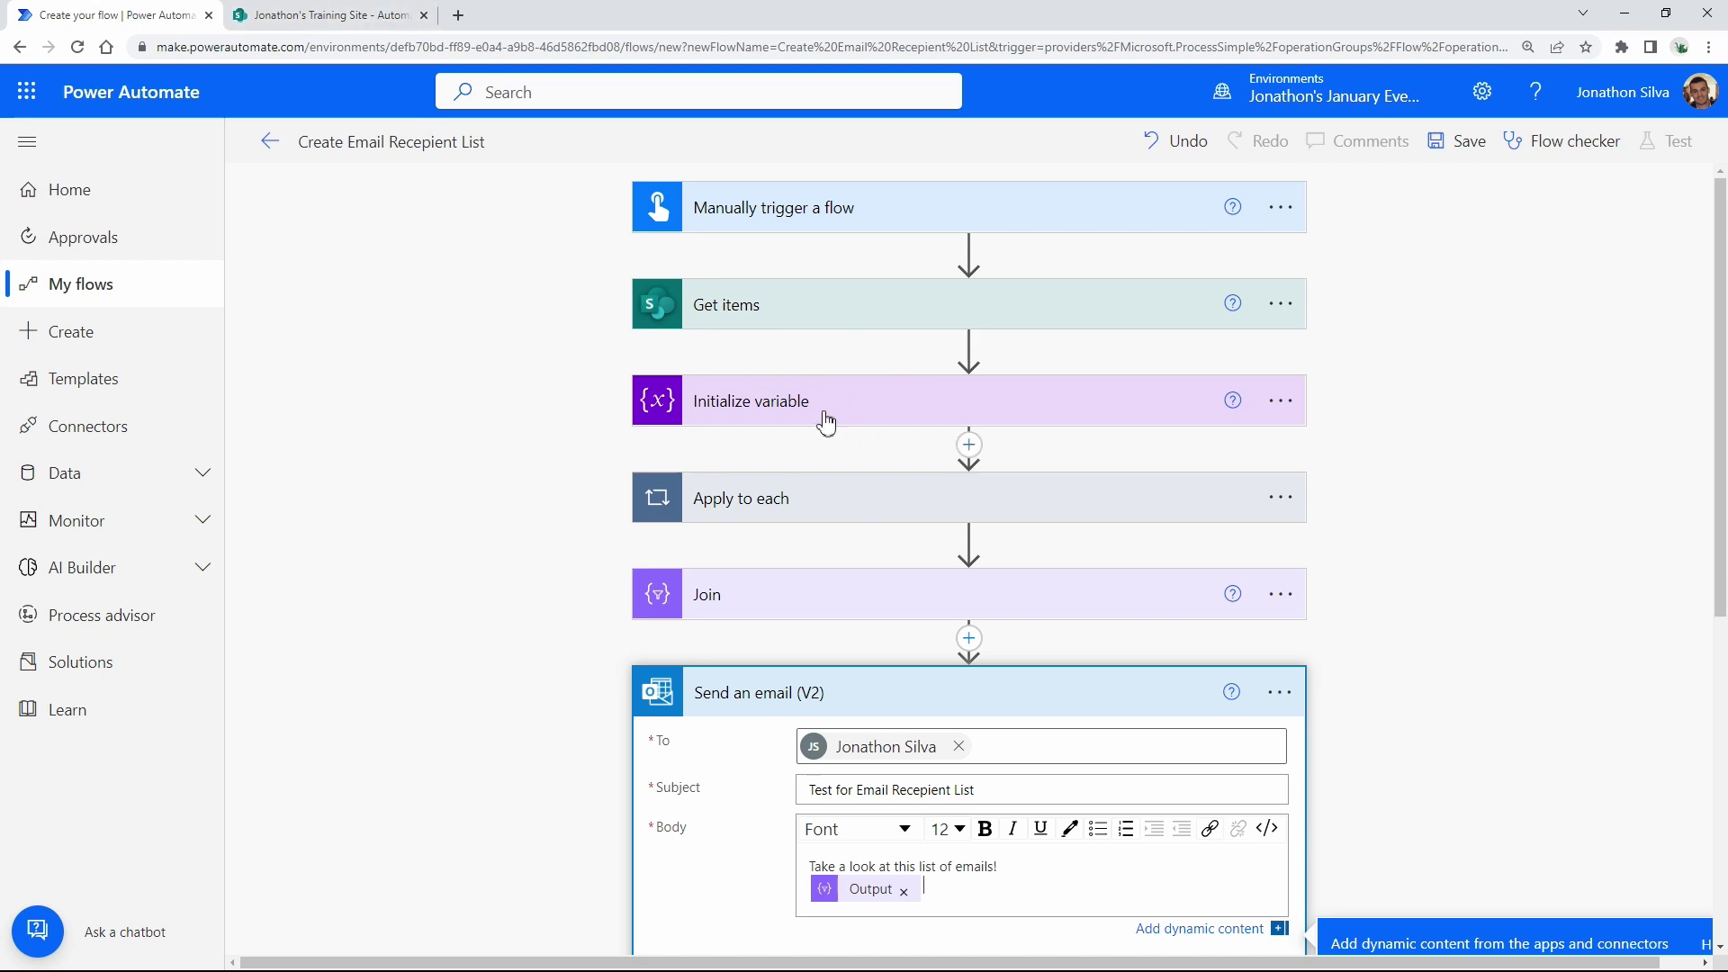
pyautogui.click(795, 410)
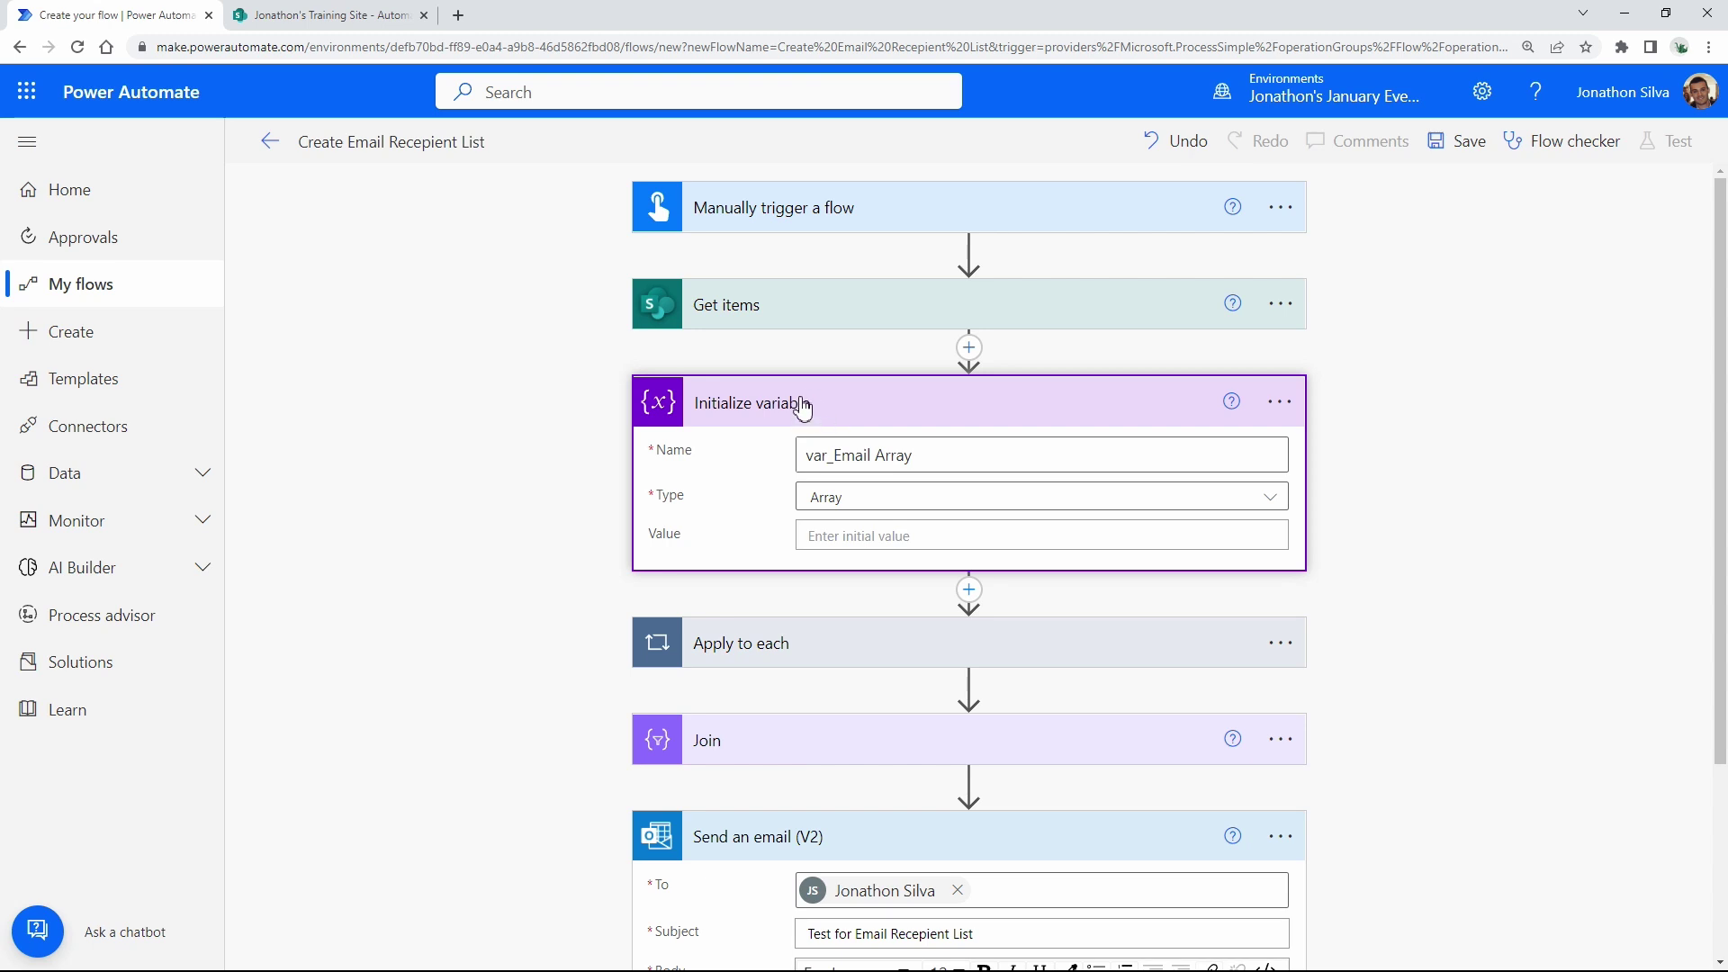
pyautogui.click(790, 644)
pyautogui.scroll(-2, 920, 673)
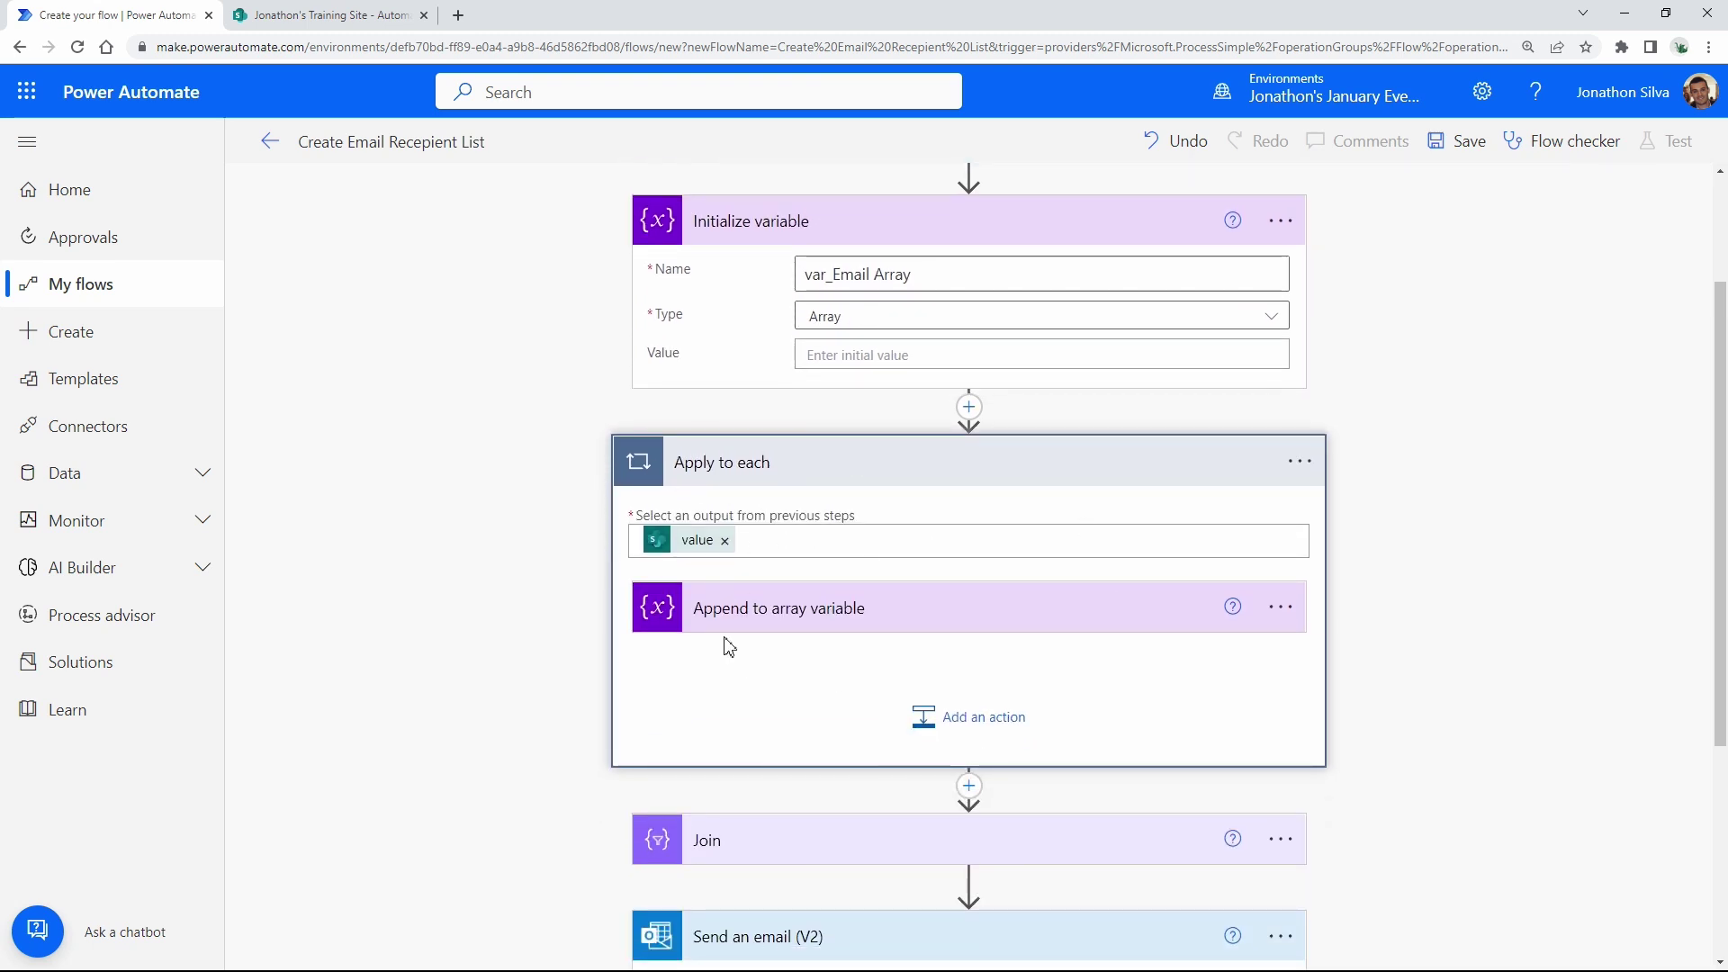
pyautogui.click(360, 15)
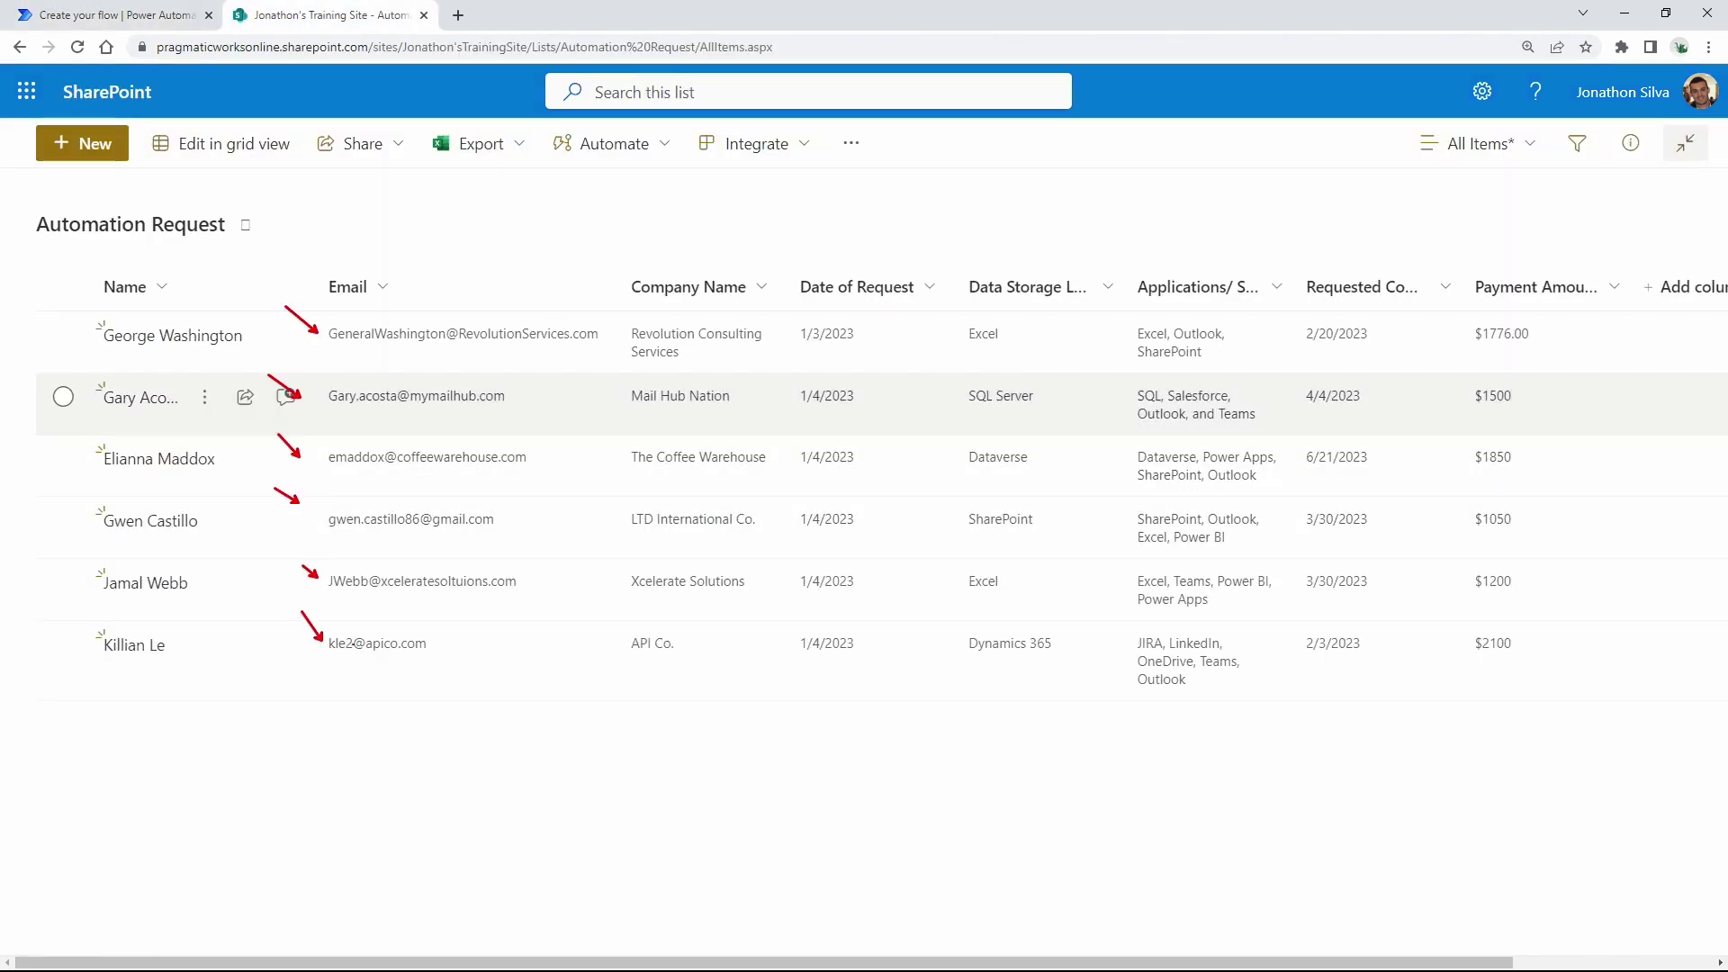
pyautogui.click(180, 14)
pyautogui.scroll(-3, 829, 586)
pyautogui.click(855, 586)
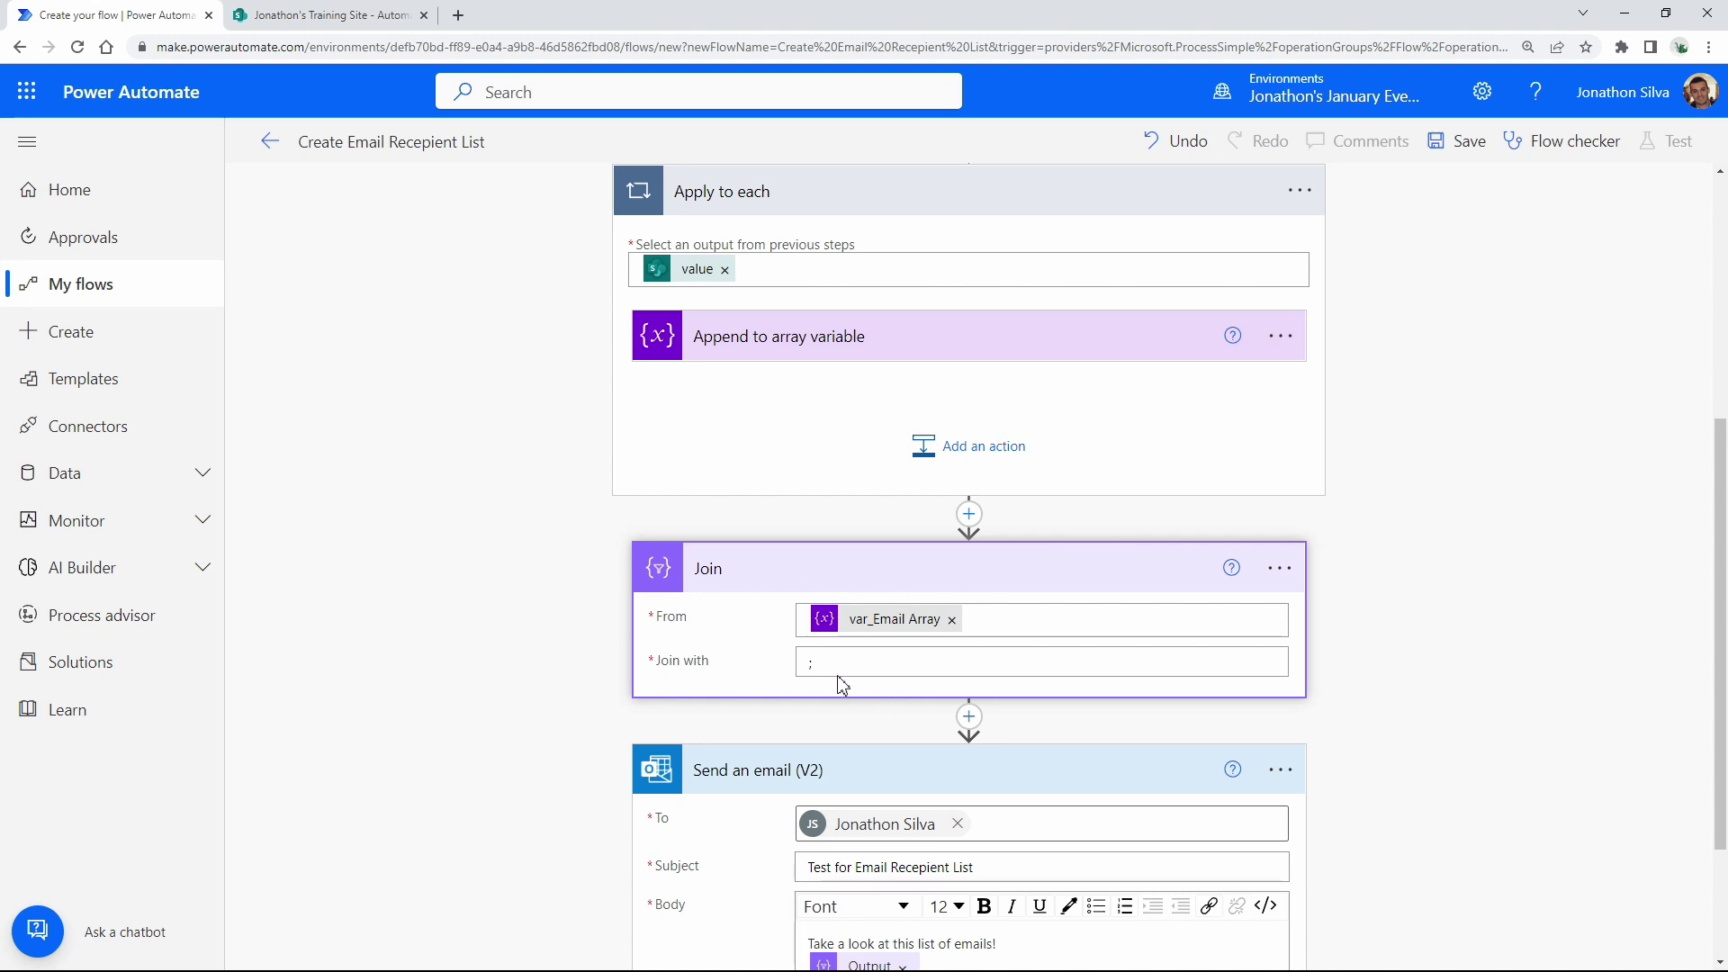
pyautogui.click(825, 666)
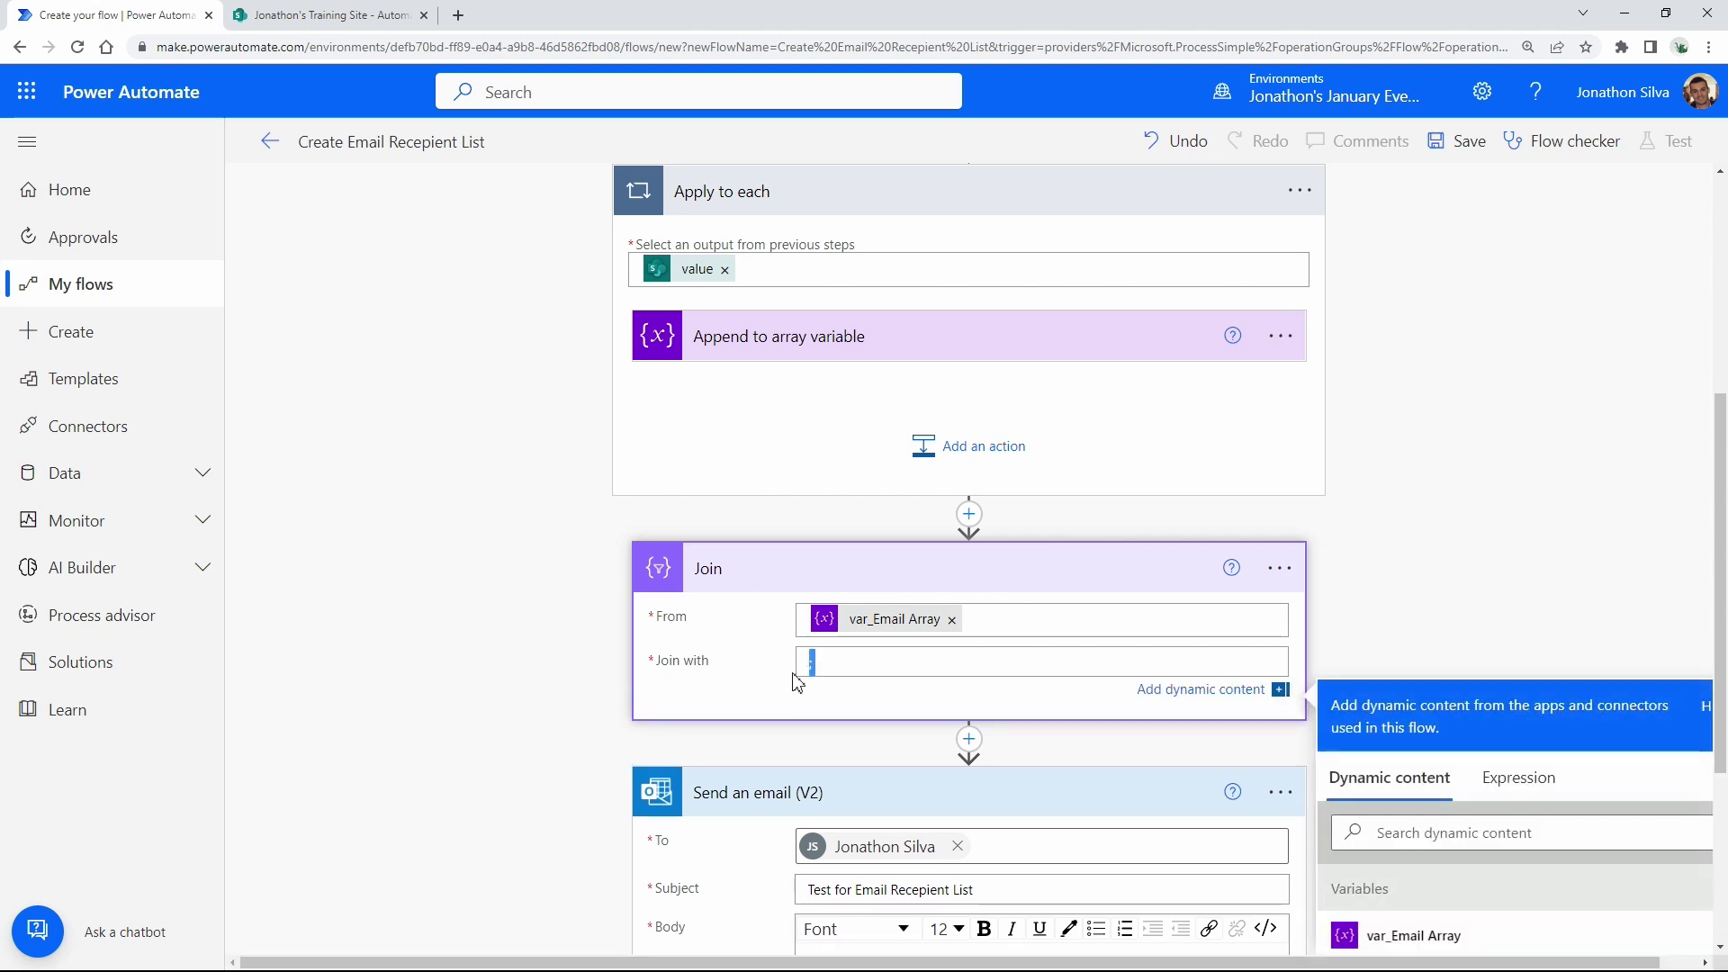
pyautogui.click(858, 677)
pyautogui.scroll(-2, 857, 676)
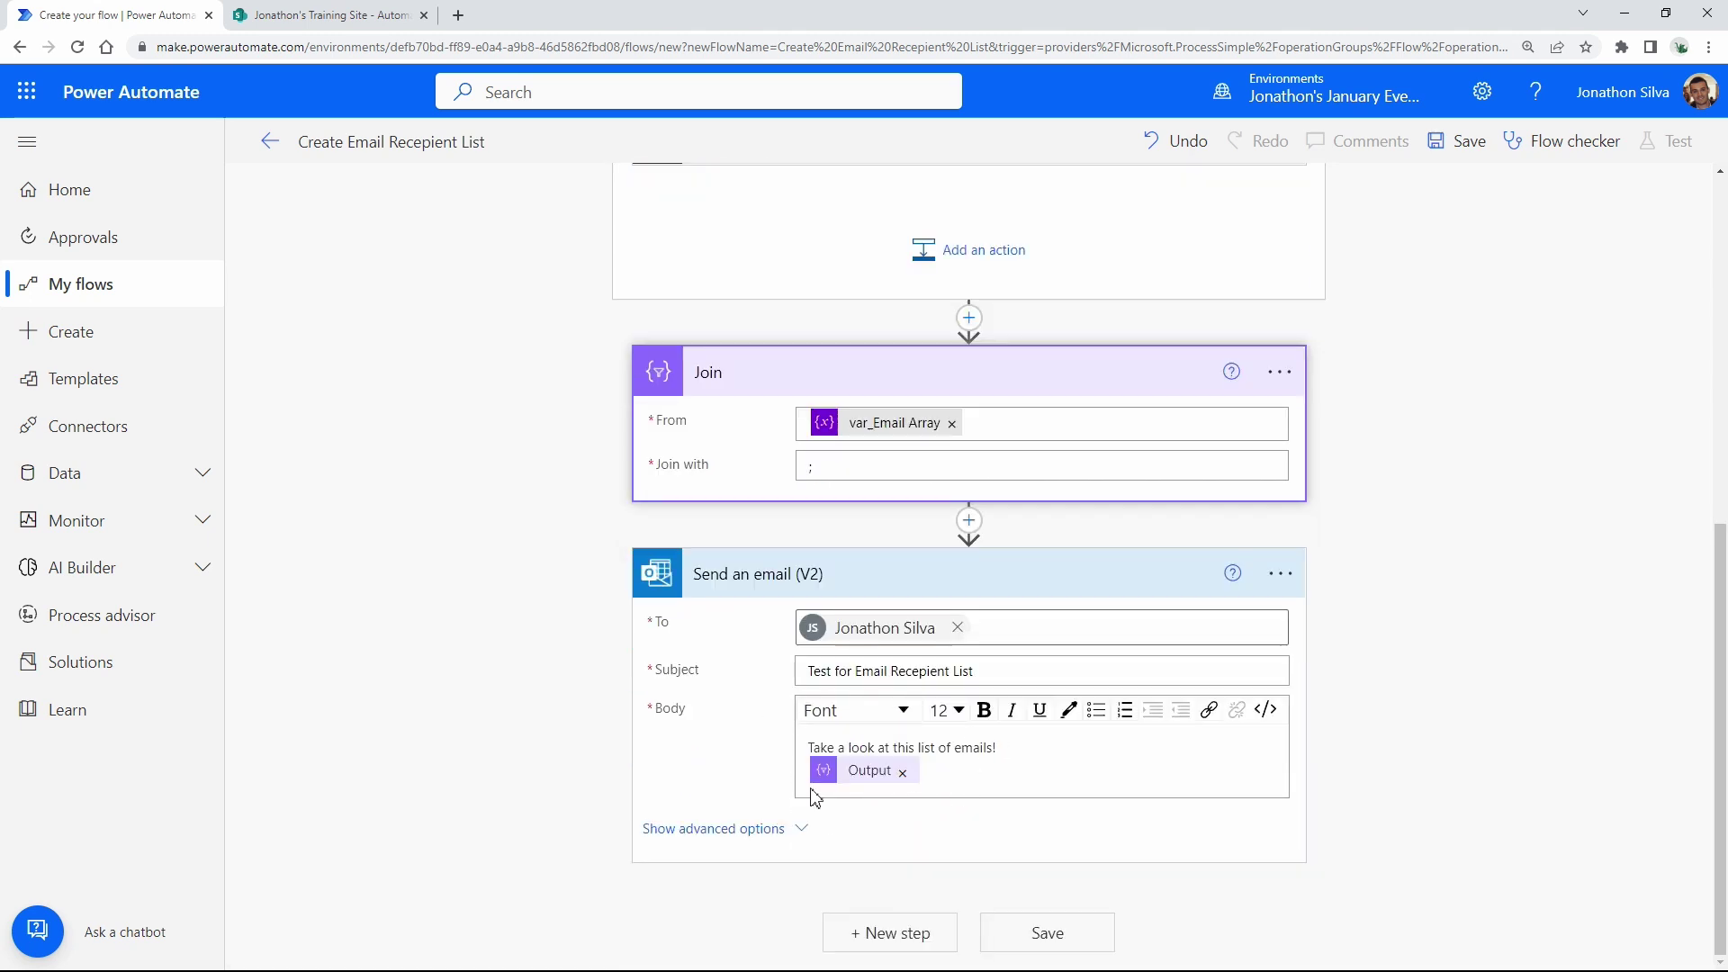
# Save the flow, then trigger and run a manual test of it.
pyautogui.click(1070, 930)
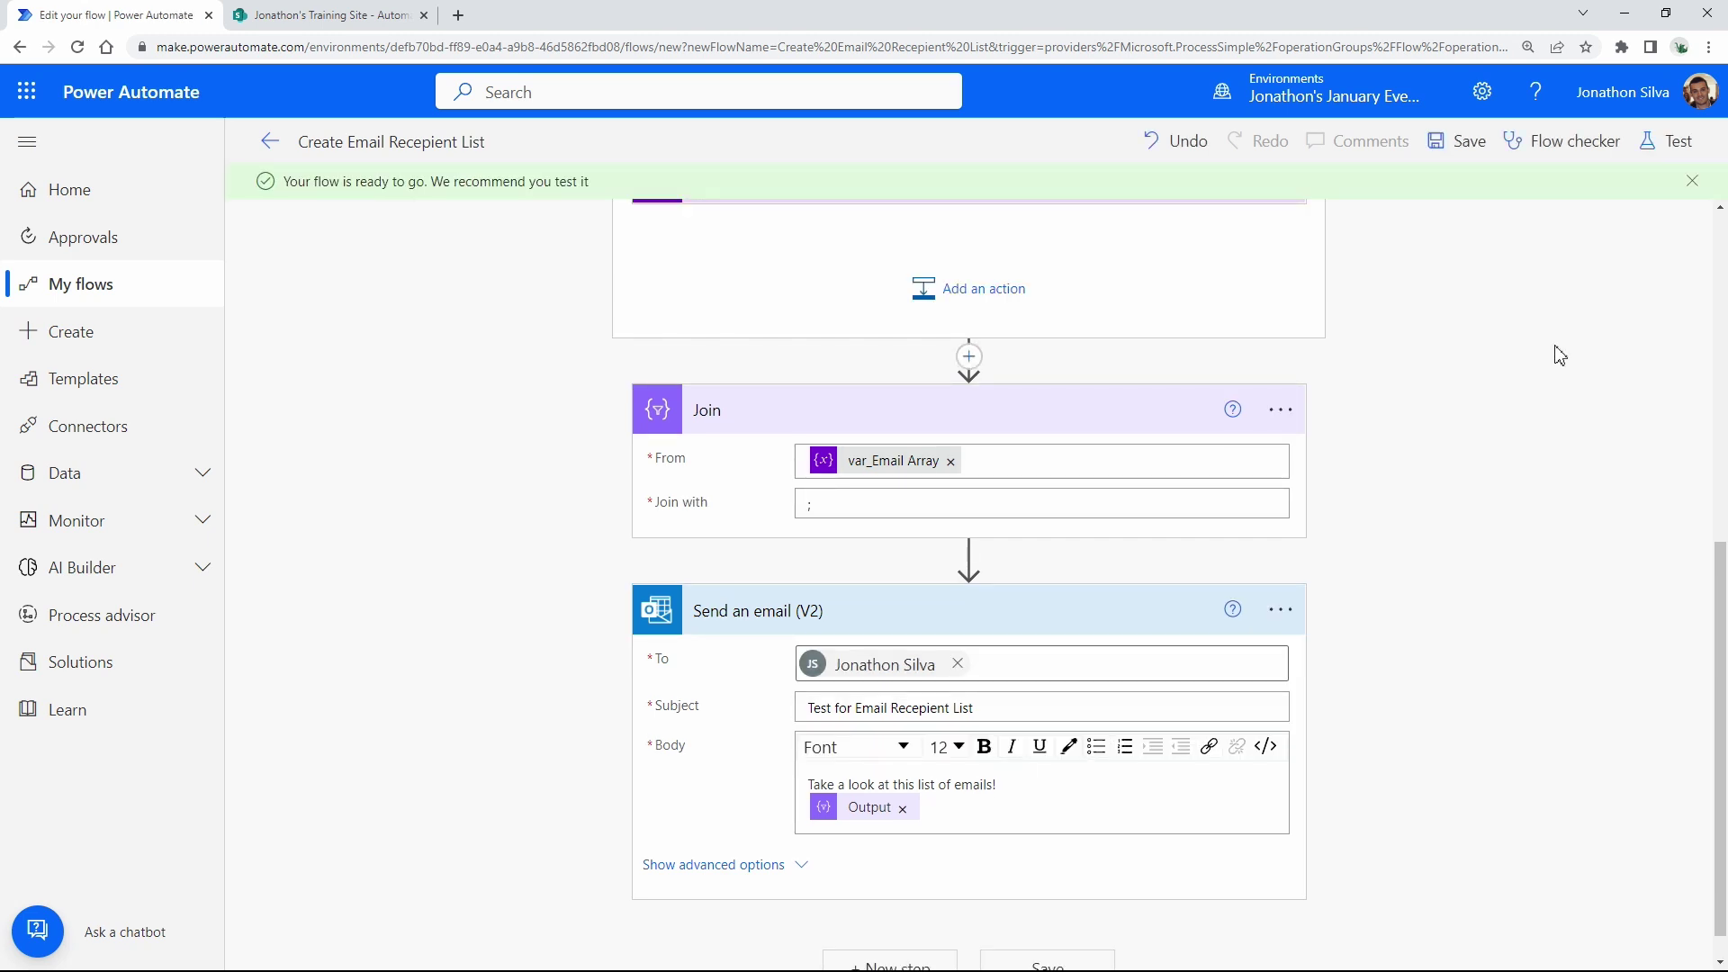
pyautogui.click(1660, 144)
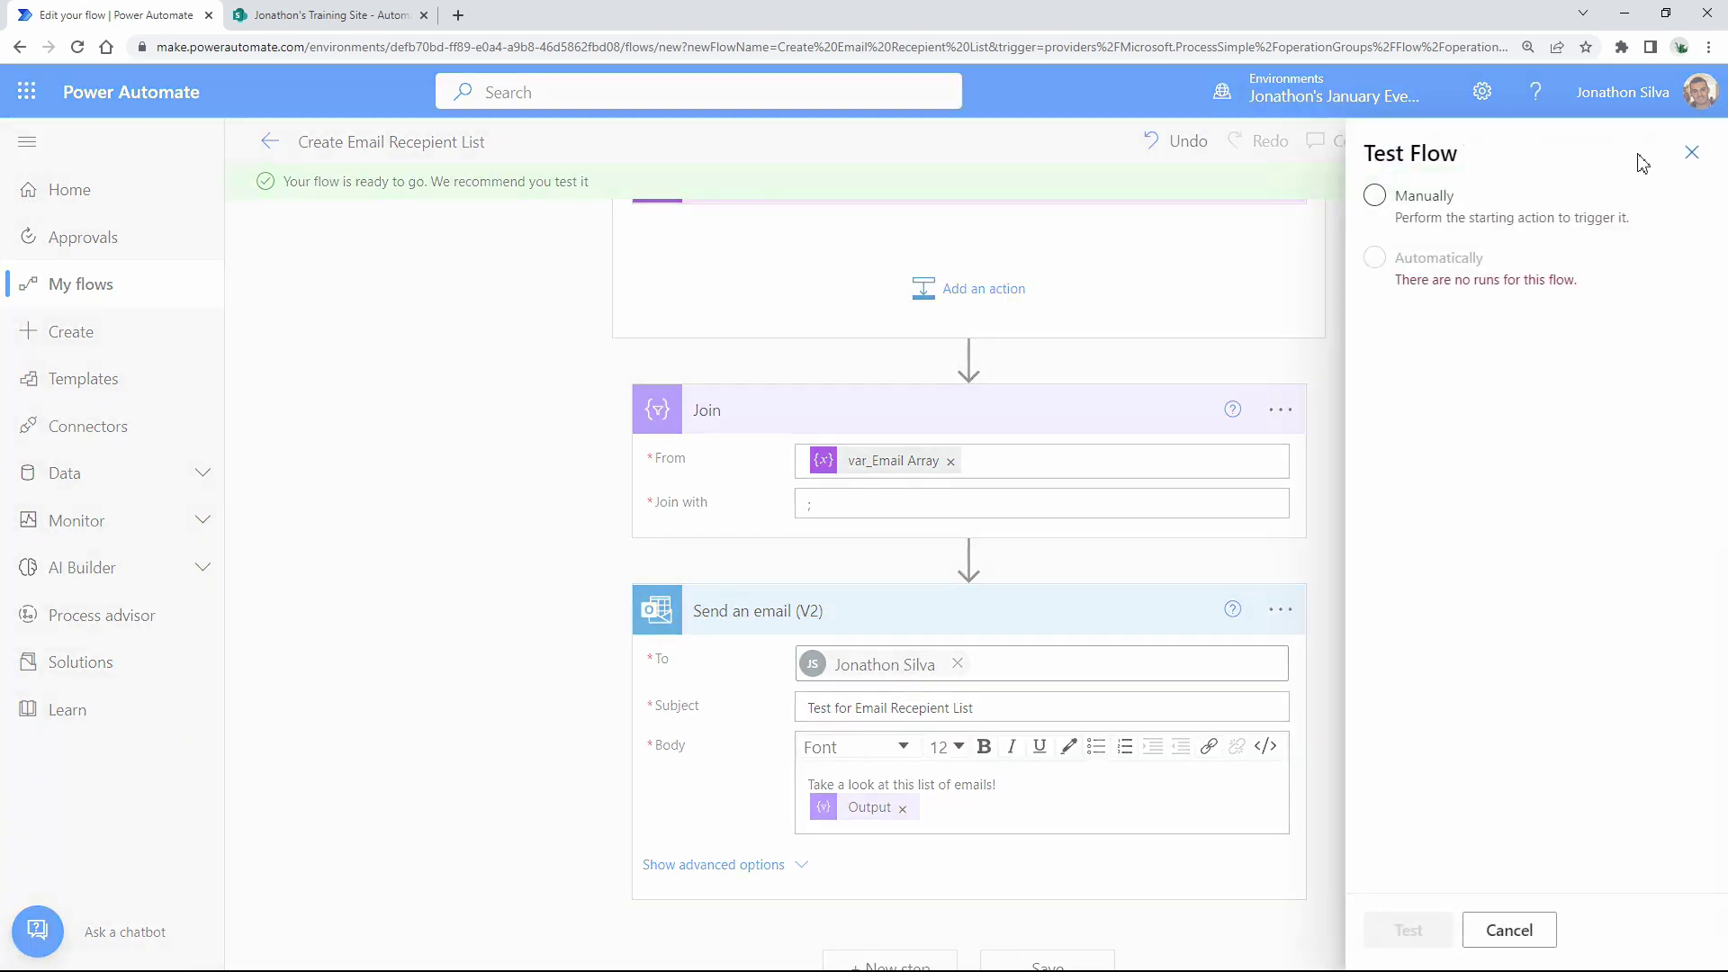
pyautogui.click(1427, 218)
pyautogui.click(1408, 936)
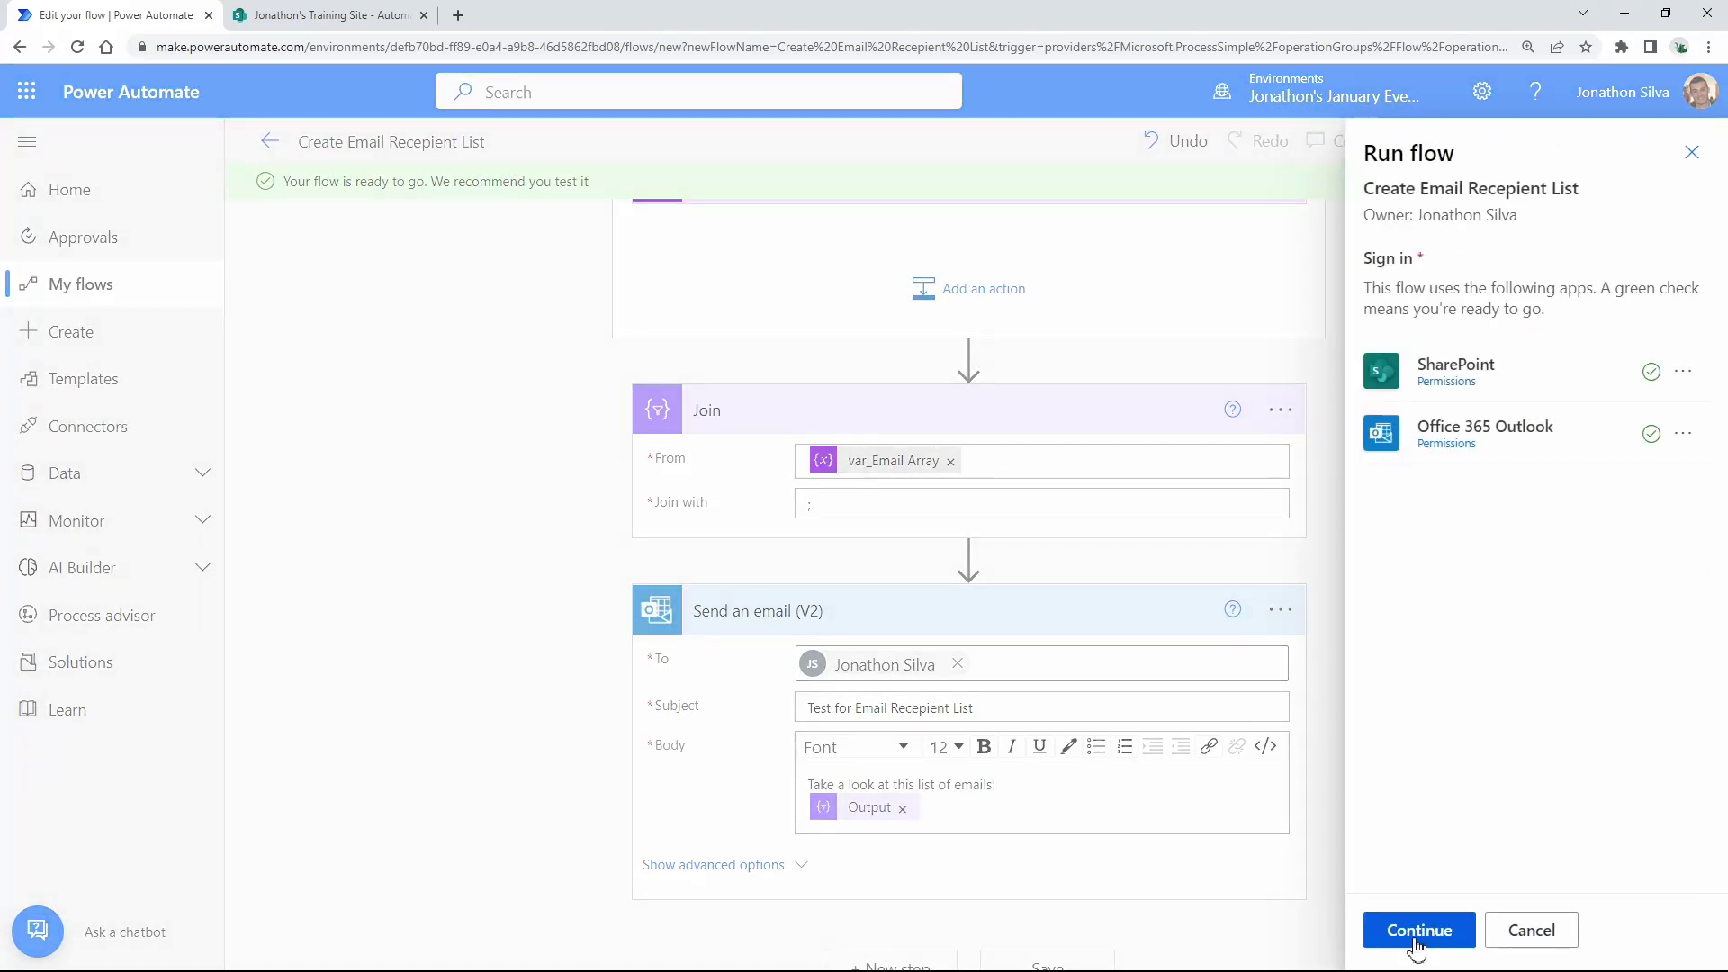
pyautogui.click(1416, 943)
pyautogui.click(1423, 938)
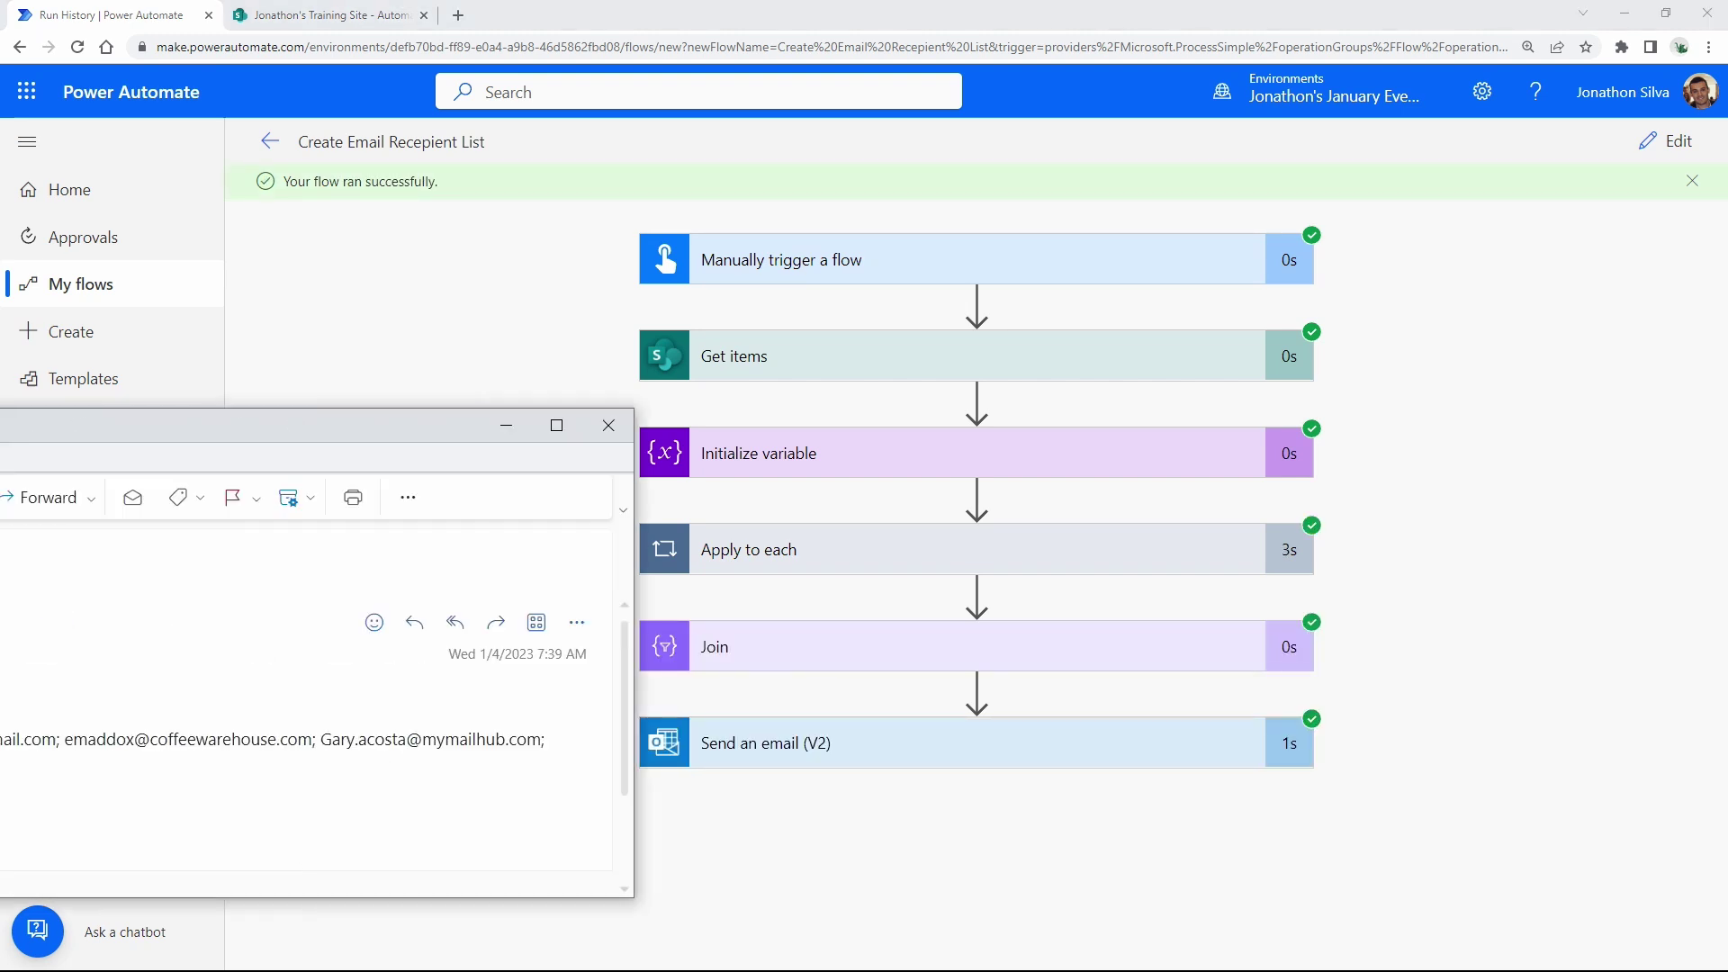
# Center and resize the Outlook test email window, zooming its text to 150%.
pyautogui.moveTo(166, 432); pyautogui.dragTo(822, 220)
pyautogui.moveTo(1485, 366); pyautogui.dragTo(1444, 379)
pyautogui.hotkey('ctrl', '+')
pyautogui.hotkey('ctrl', '+')
pyautogui.hotkey('ctrl', '+')
pyautogui.scroll(-1, 572, 514)
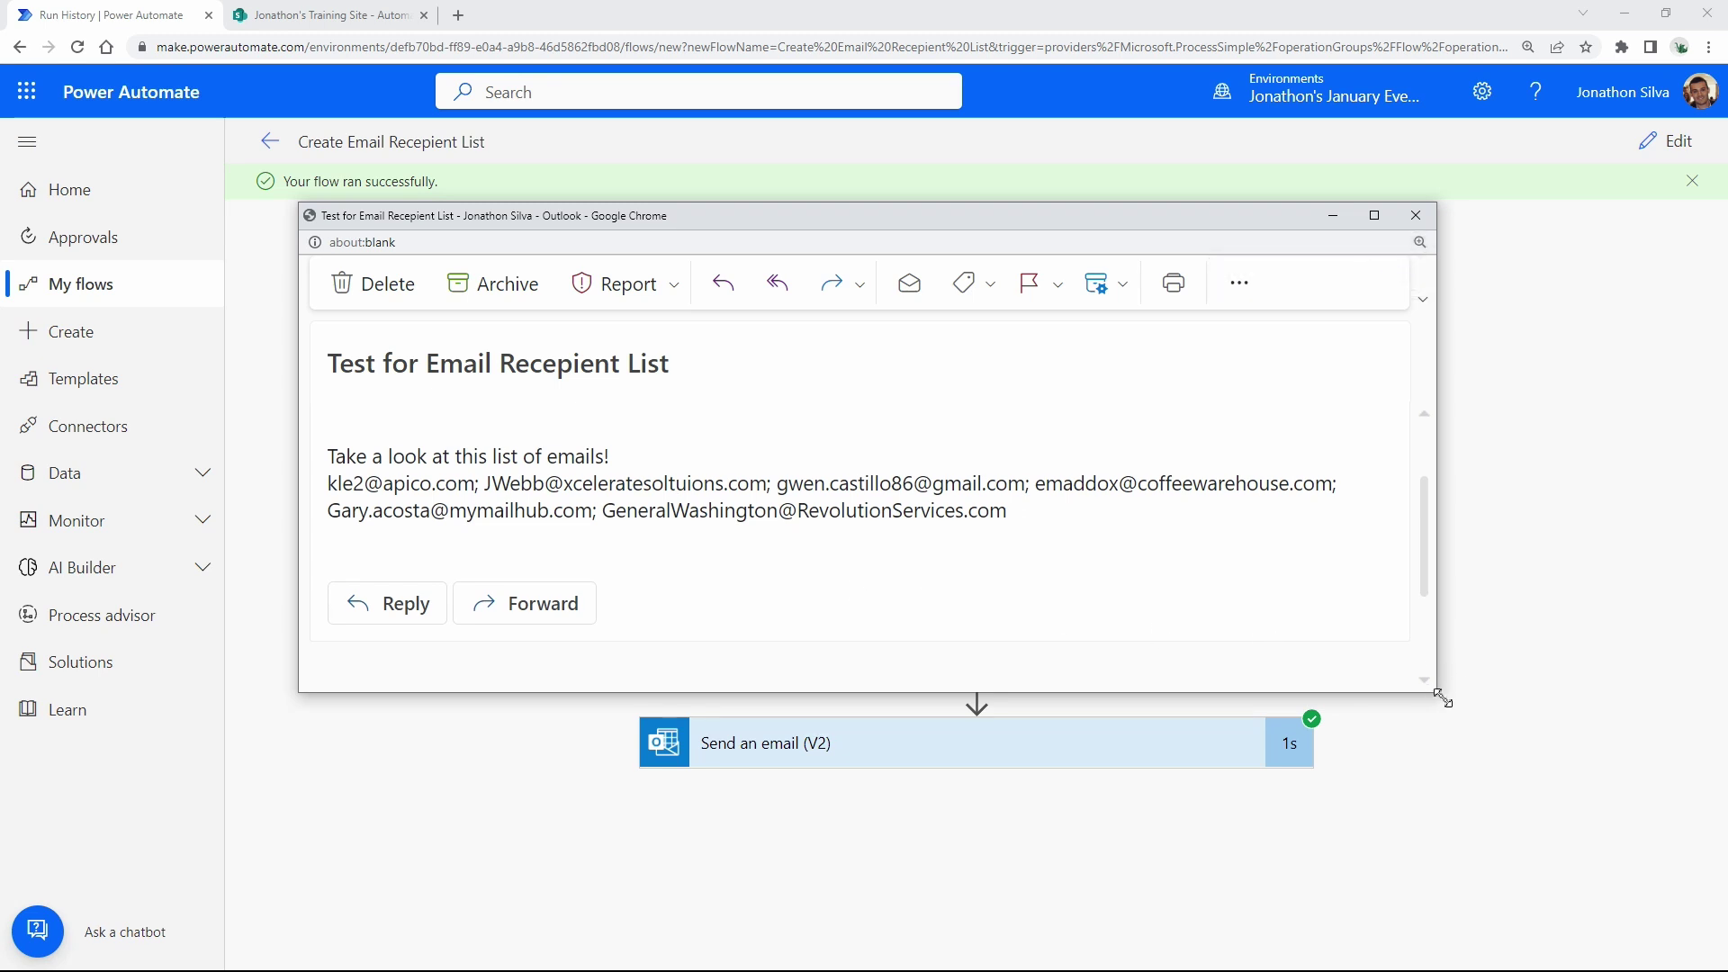
pyautogui.moveTo(1440, 693); pyautogui.dragTo(1499, 787)
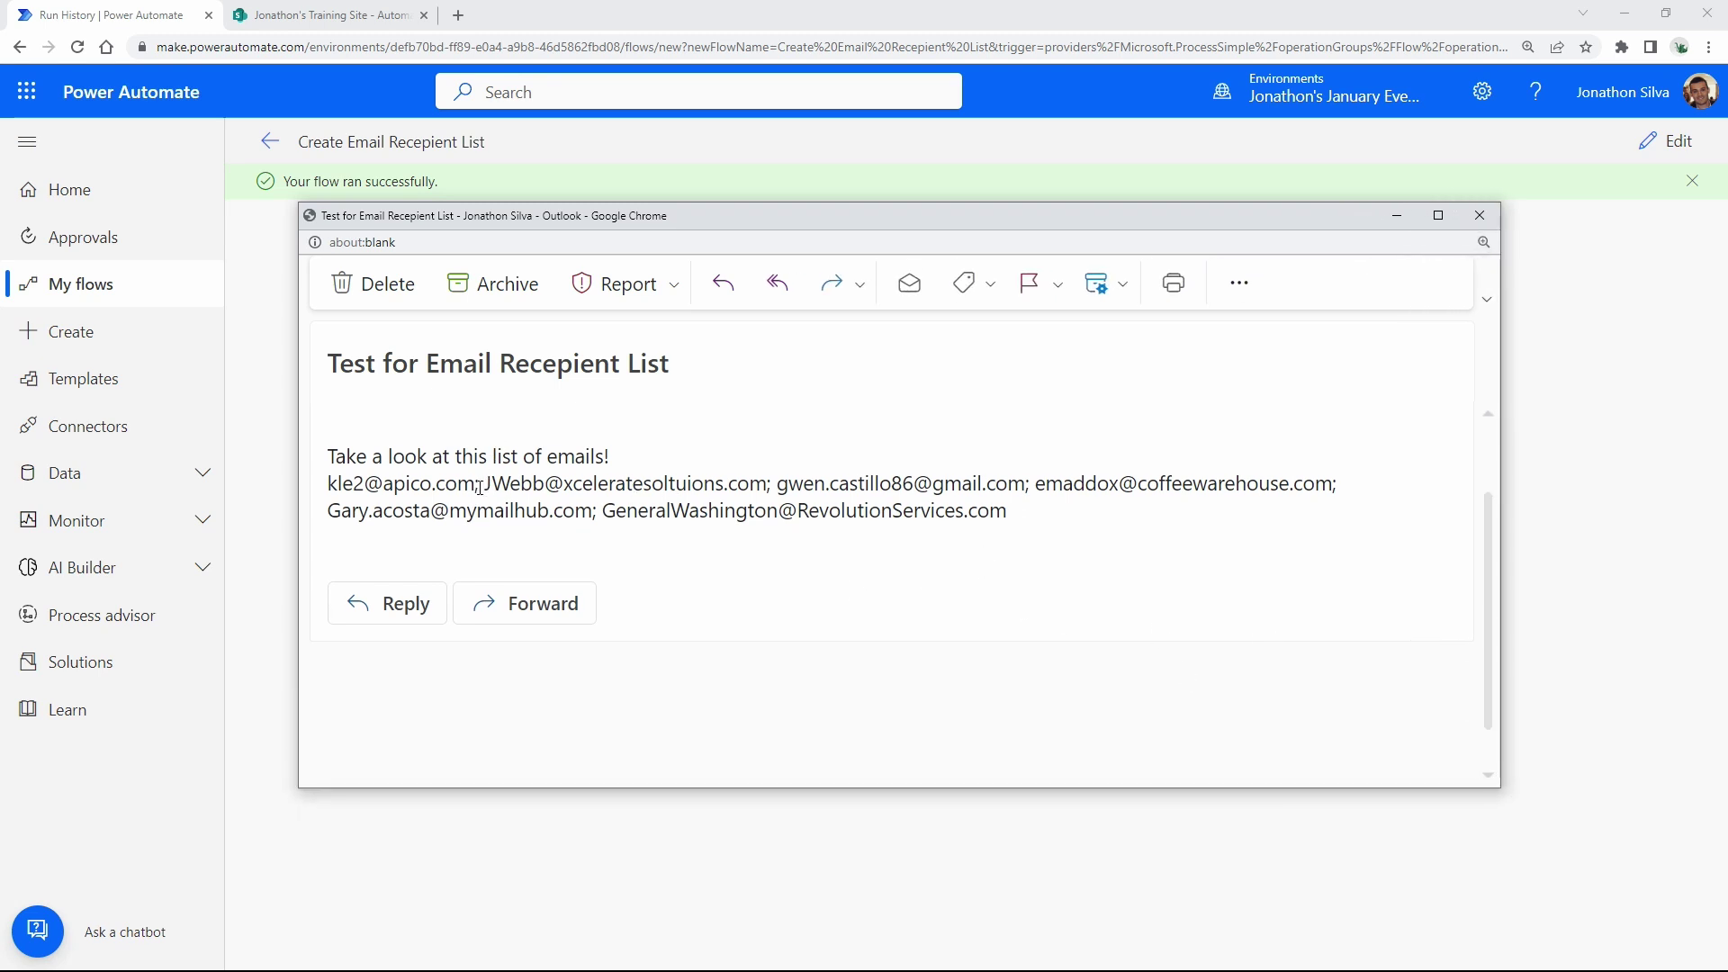
# Highlight the semicolon separators between the addresses in the email body.
pyautogui.moveTo(476, 487); pyautogui.dragTo(327, 486)
pyautogui.moveTo(564, 510); pyautogui.dragTo(574, 510)
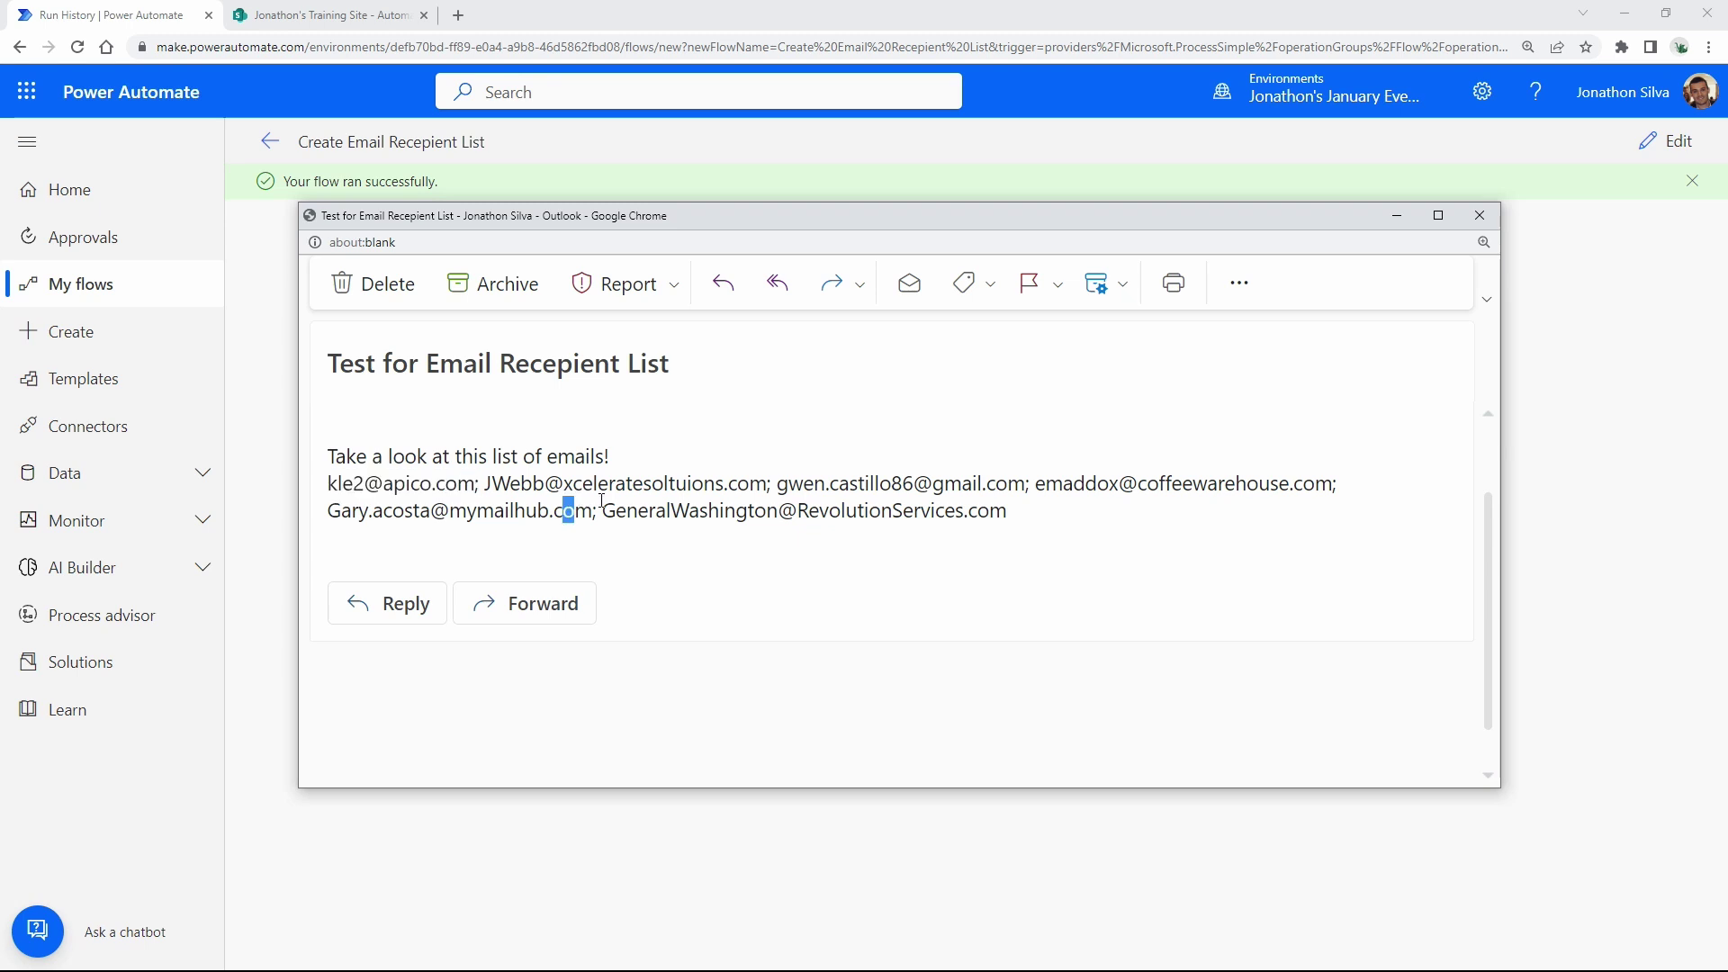
pyautogui.click(855, 545)
pyautogui.moveTo(475, 484); pyautogui.dragTo(498, 491)
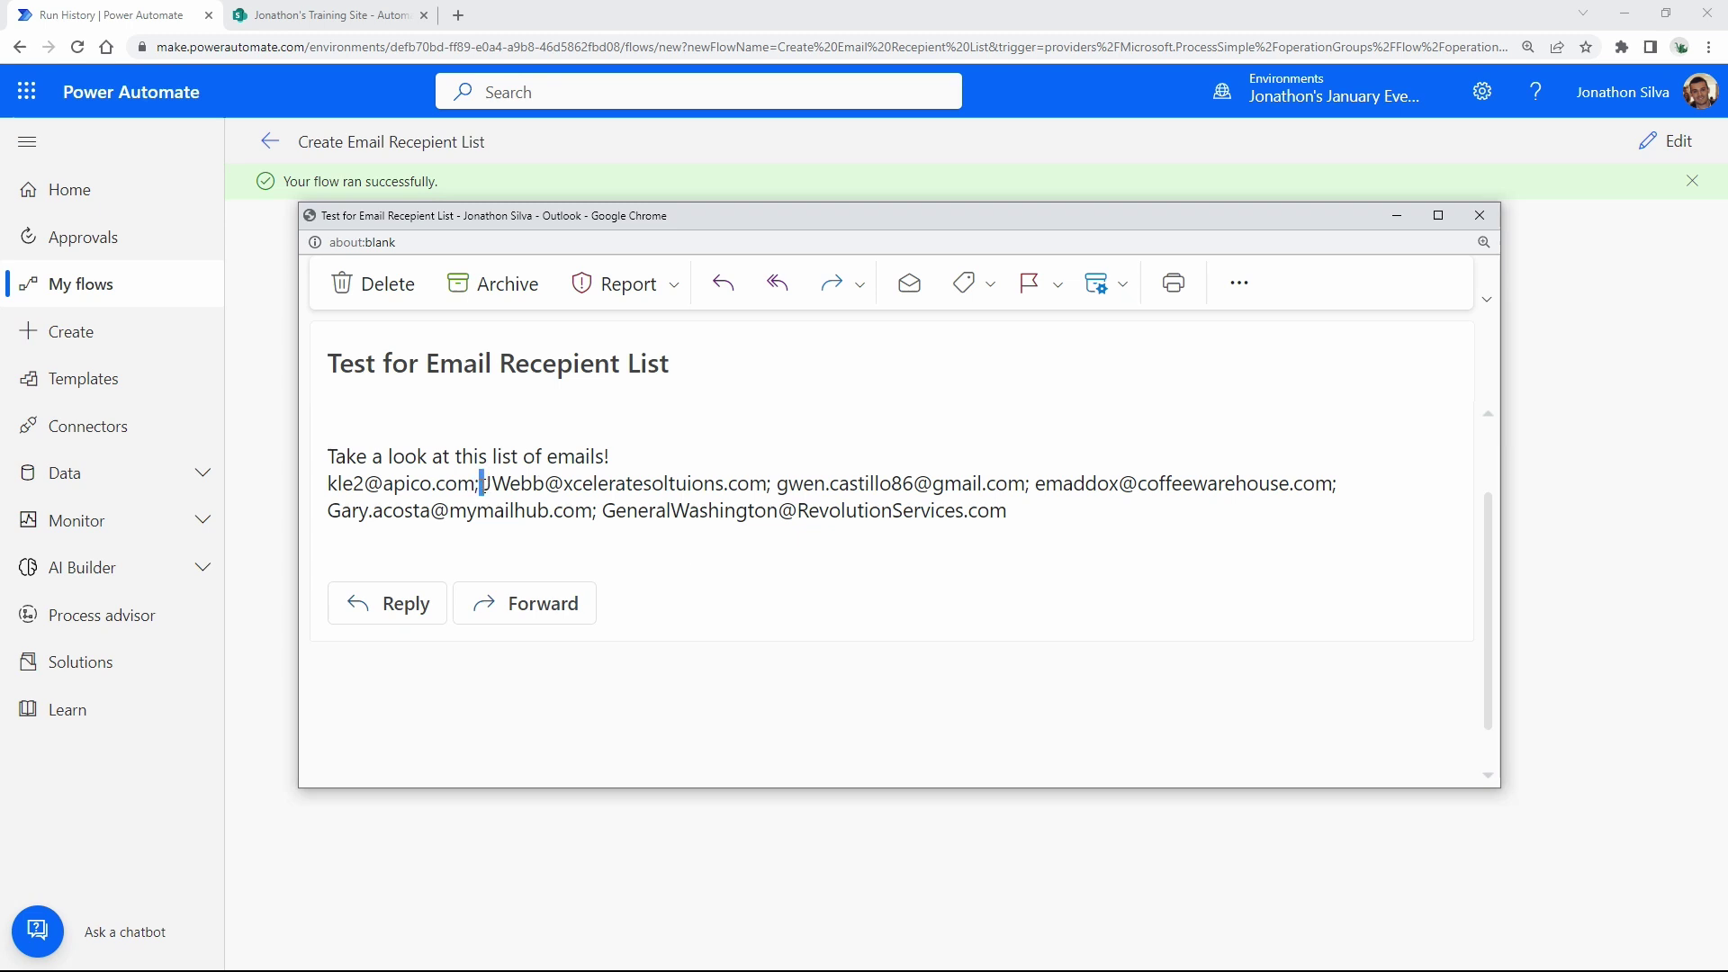
pyautogui.click(693, 549)
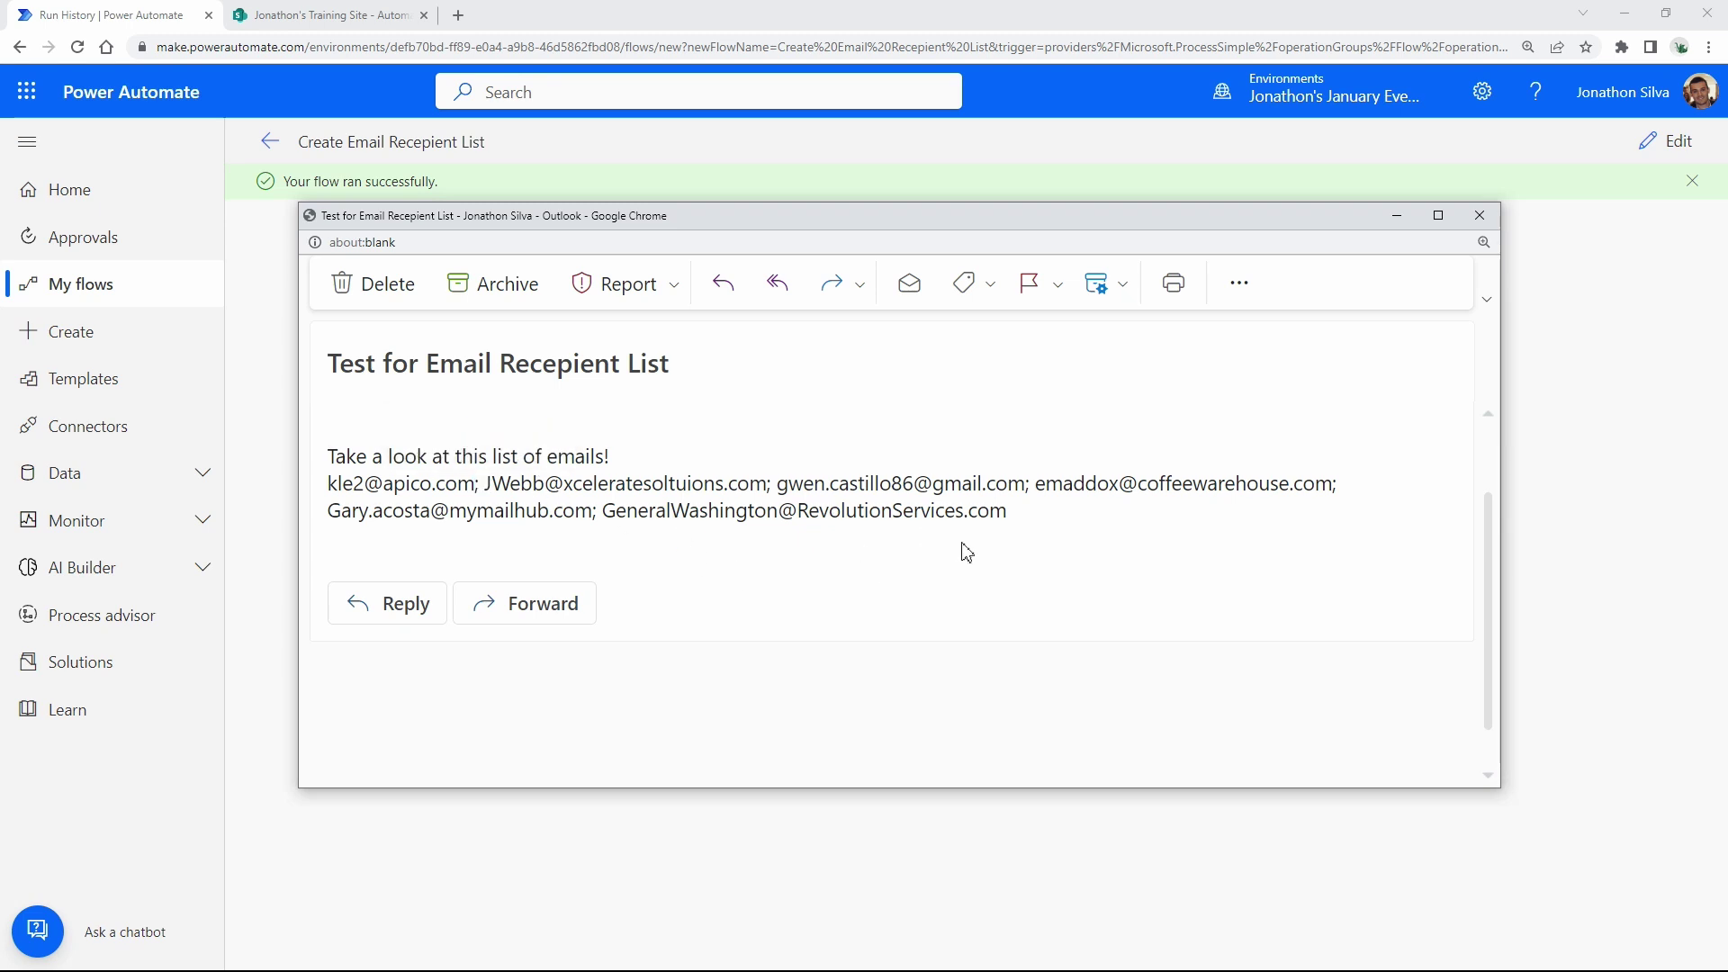